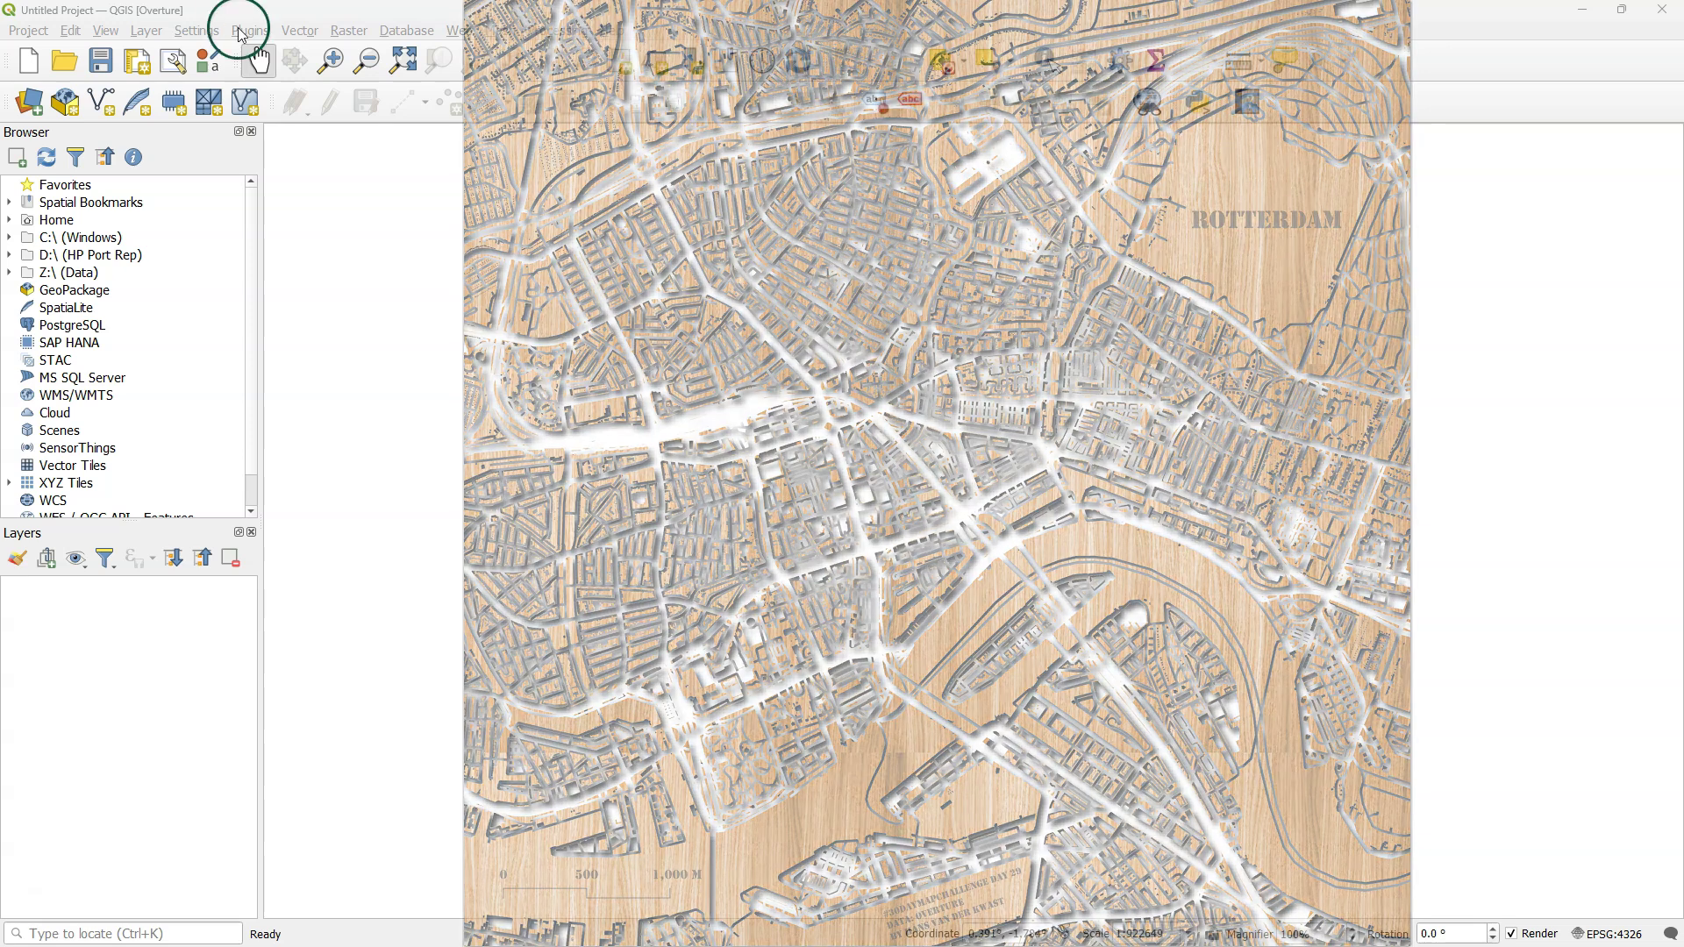
Find GeoParquet Downloader by searching 'overture' in the plugin manager and install it
{"action": "left_click", "coordinate": [249, 30]}
{"action": "left_click", "coordinate": [303, 52]}
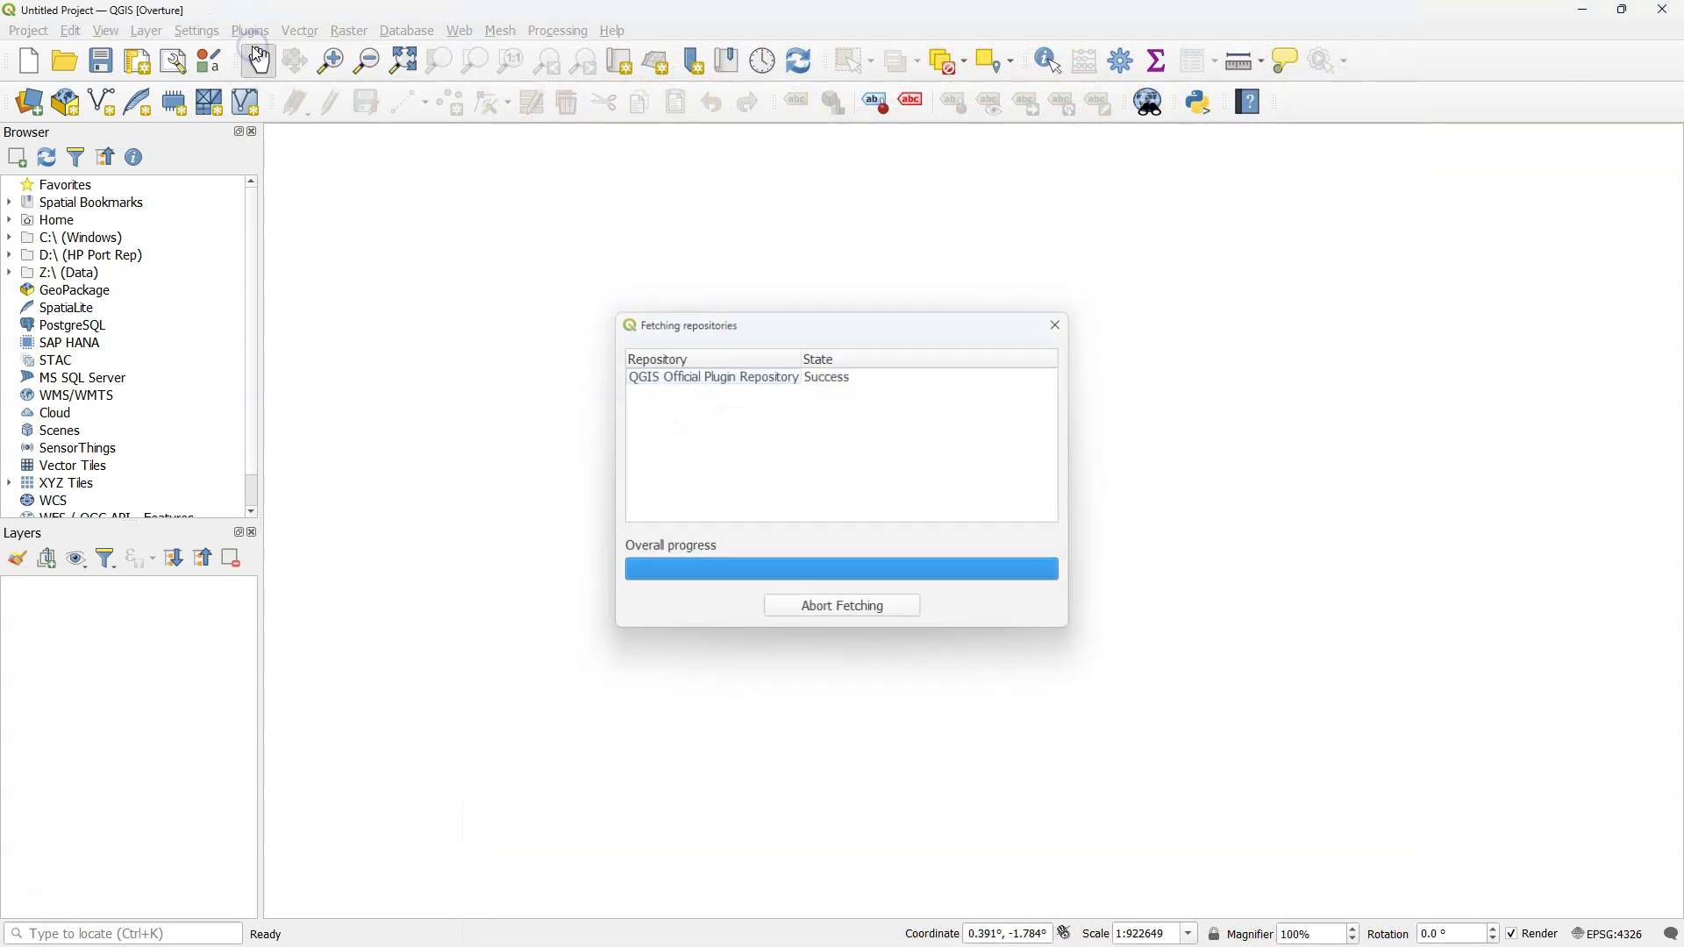
{"action": "left_click", "coordinate": [670, 238]}
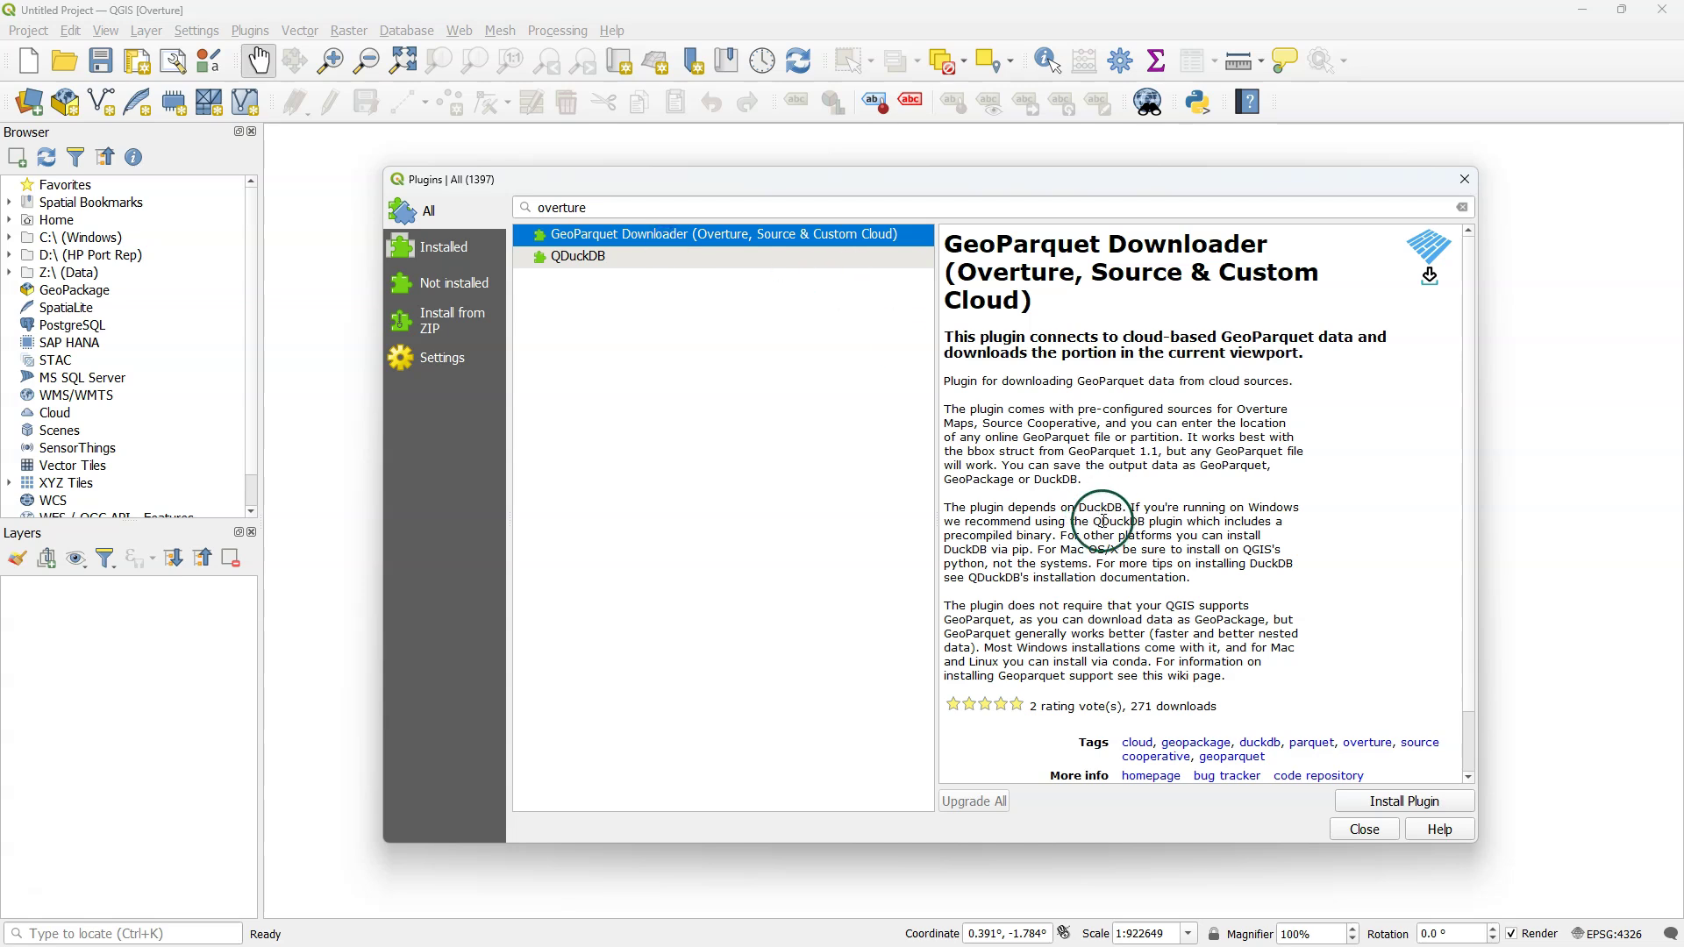
{"action": "left_click", "coordinate": [1393, 804]}
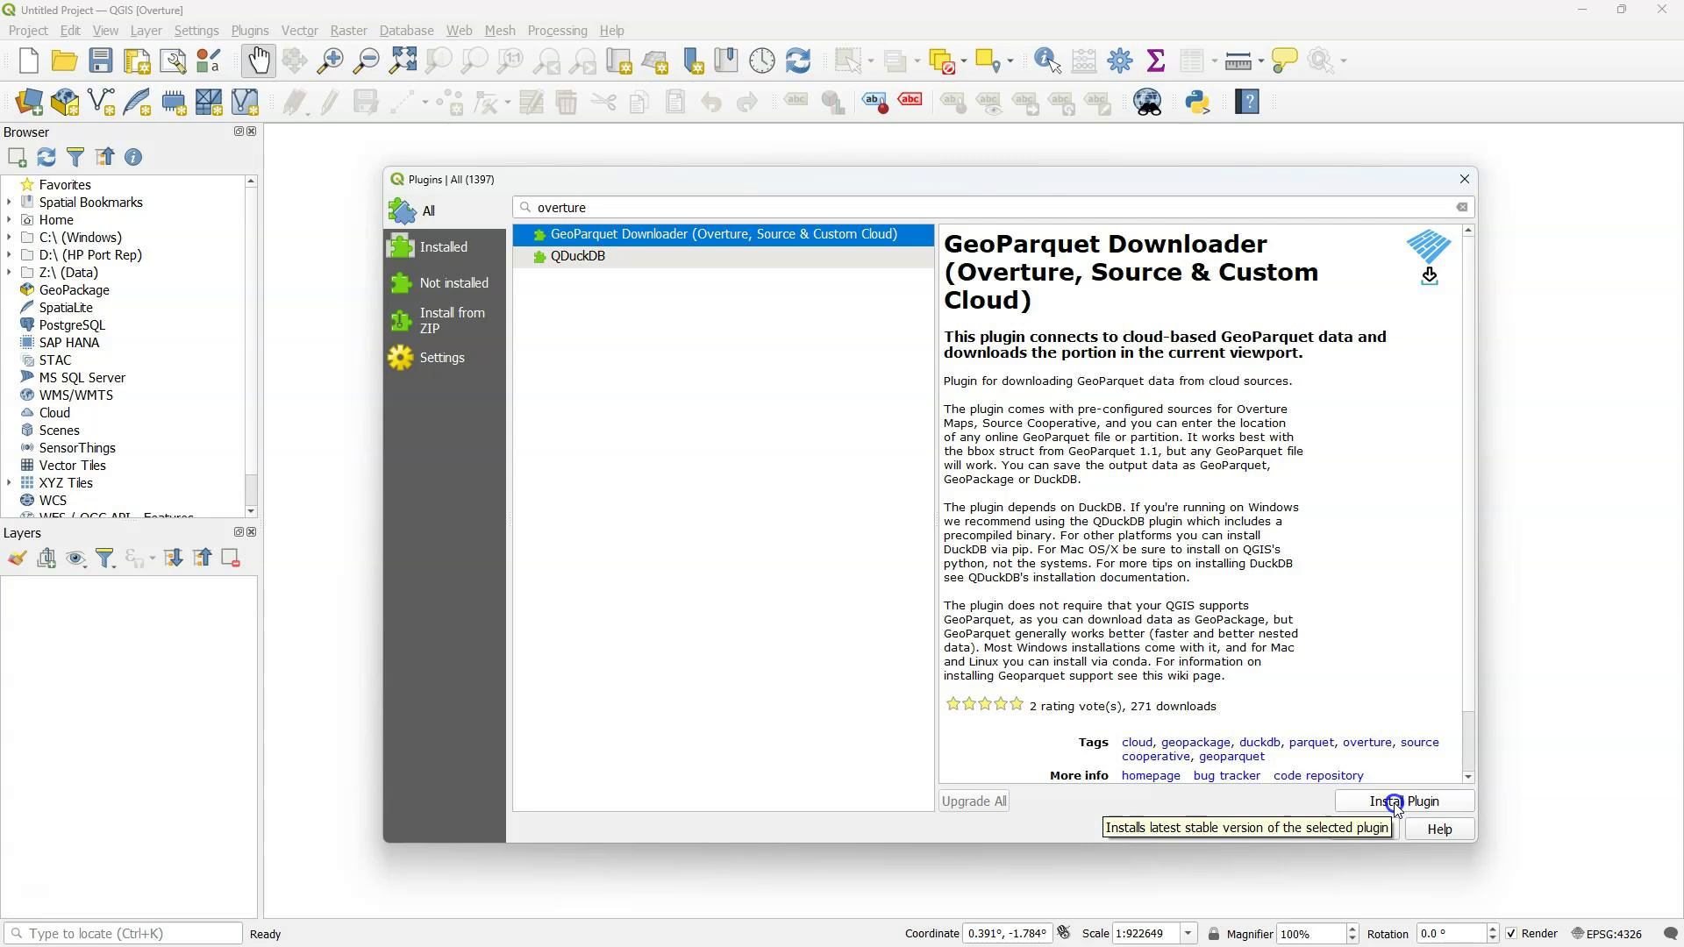
Install GeoParquet Downloader, read the missing-duckdb traceback, and close the error dialog
{"action": "left_click", "coordinate": [1394, 802]}
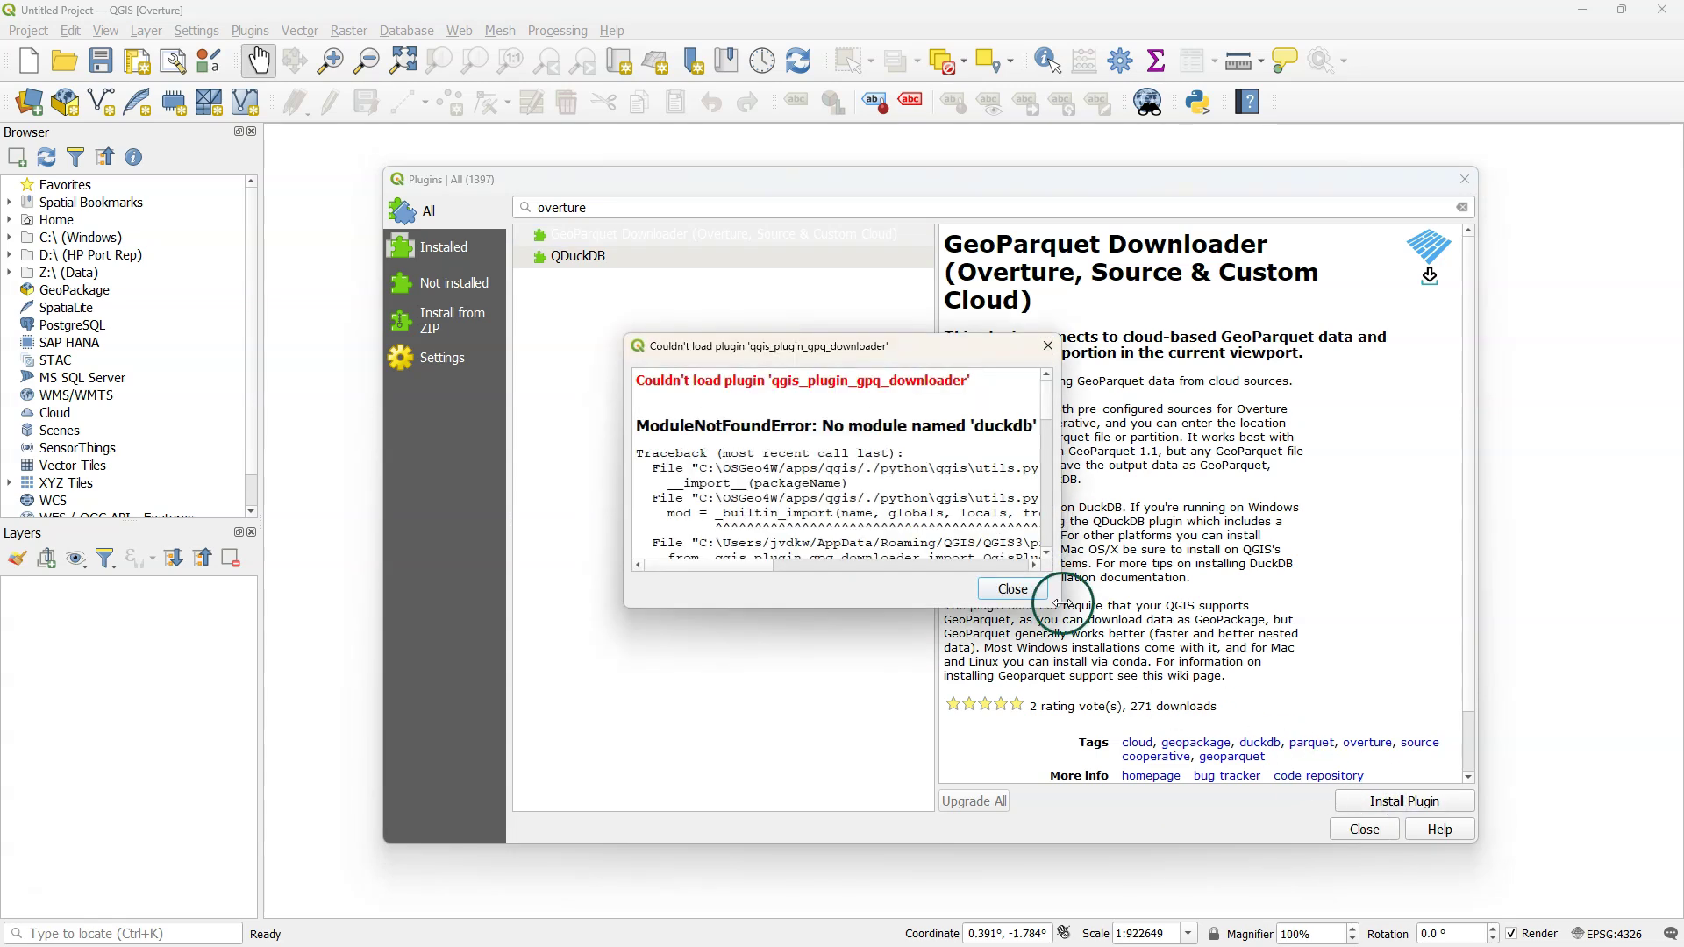
{"action": "left_click_drag", "start_coordinate": [1052, 603], "coordinate": [1306, 764]}
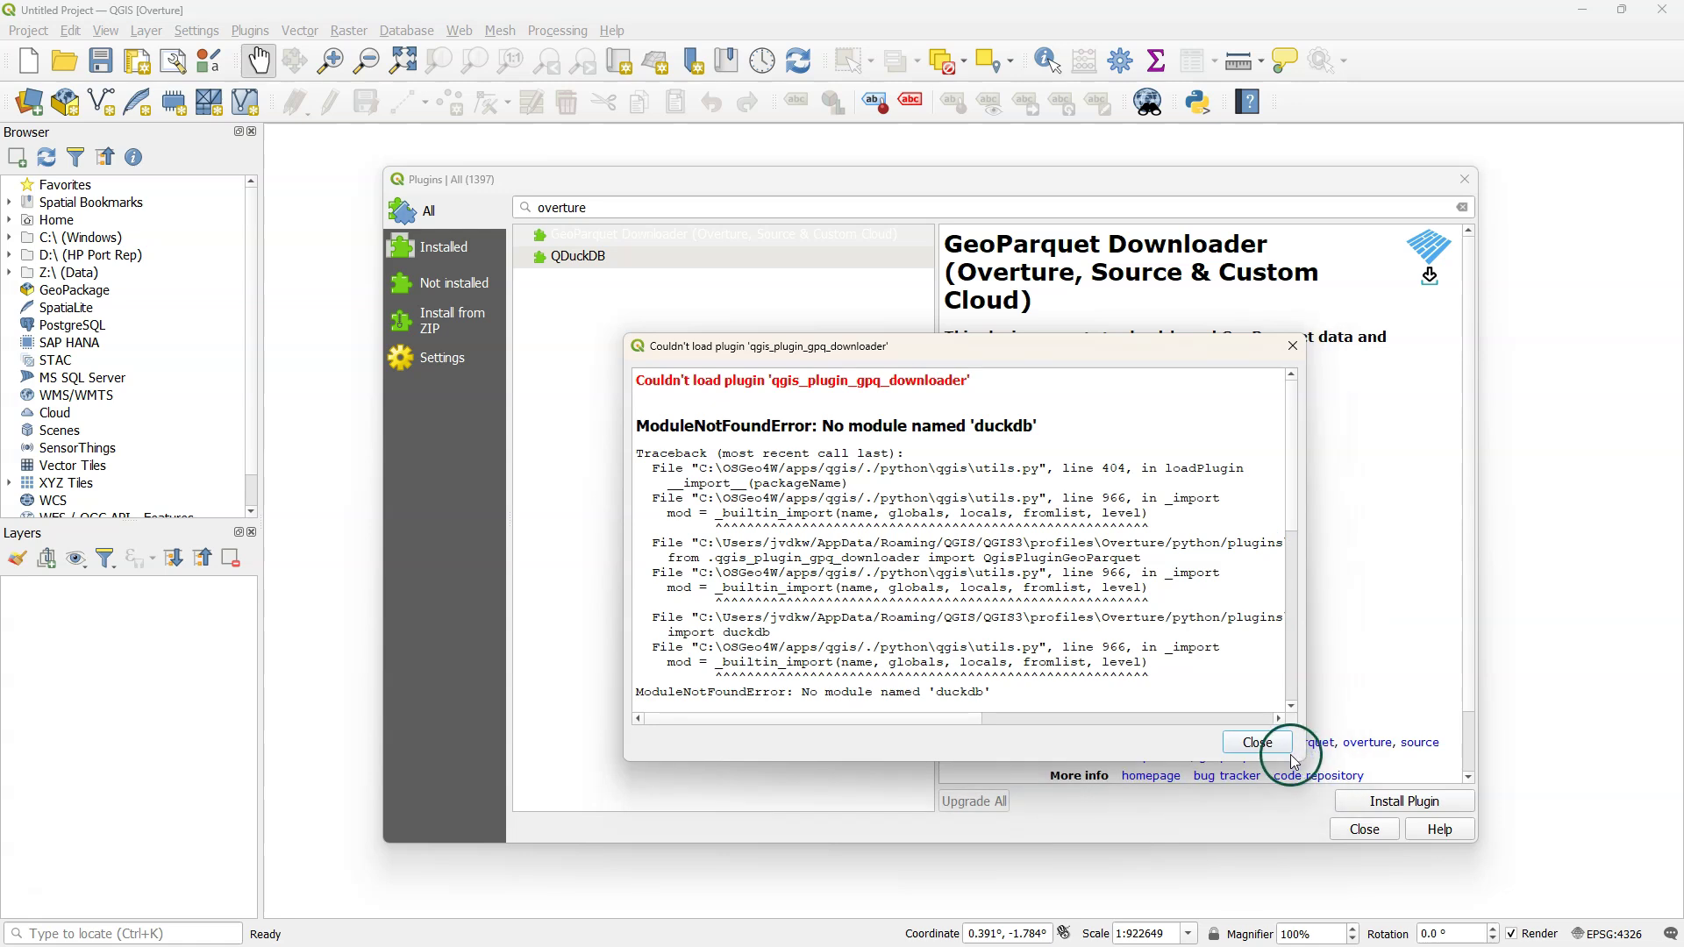
{"action": "left_click", "coordinate": [1258, 744]}
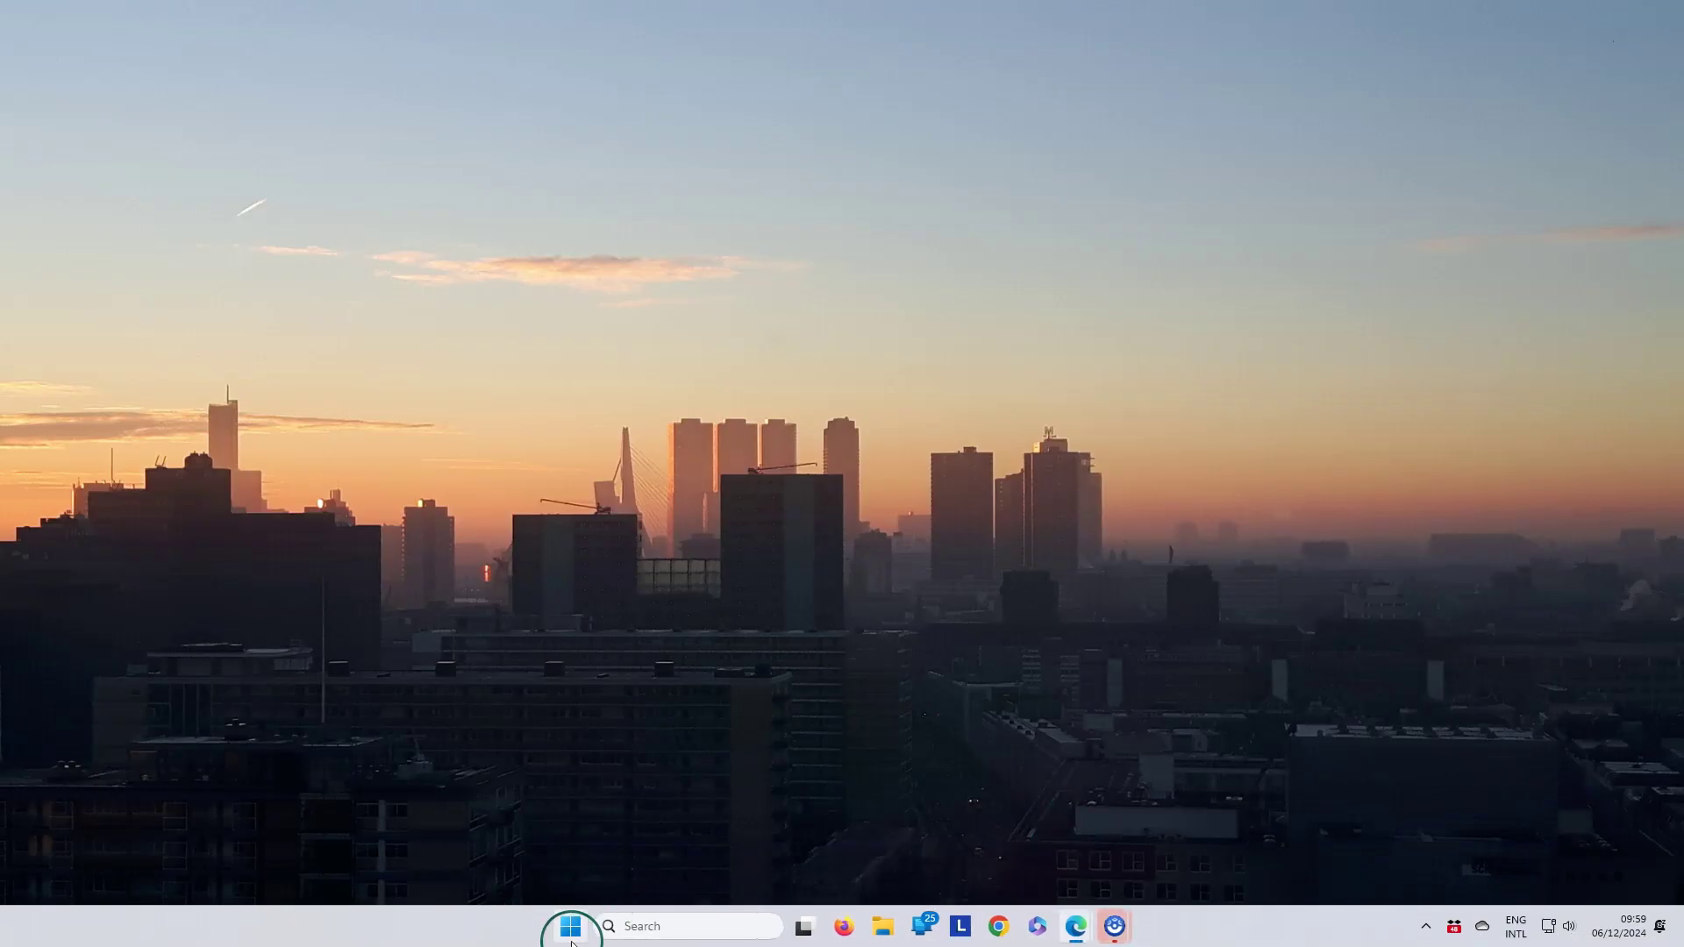
Open QGIS Desktop 3.40.1's file location from Start and launch OSGeo4W Setup
{"action": "left_click", "coordinate": [570, 928]}
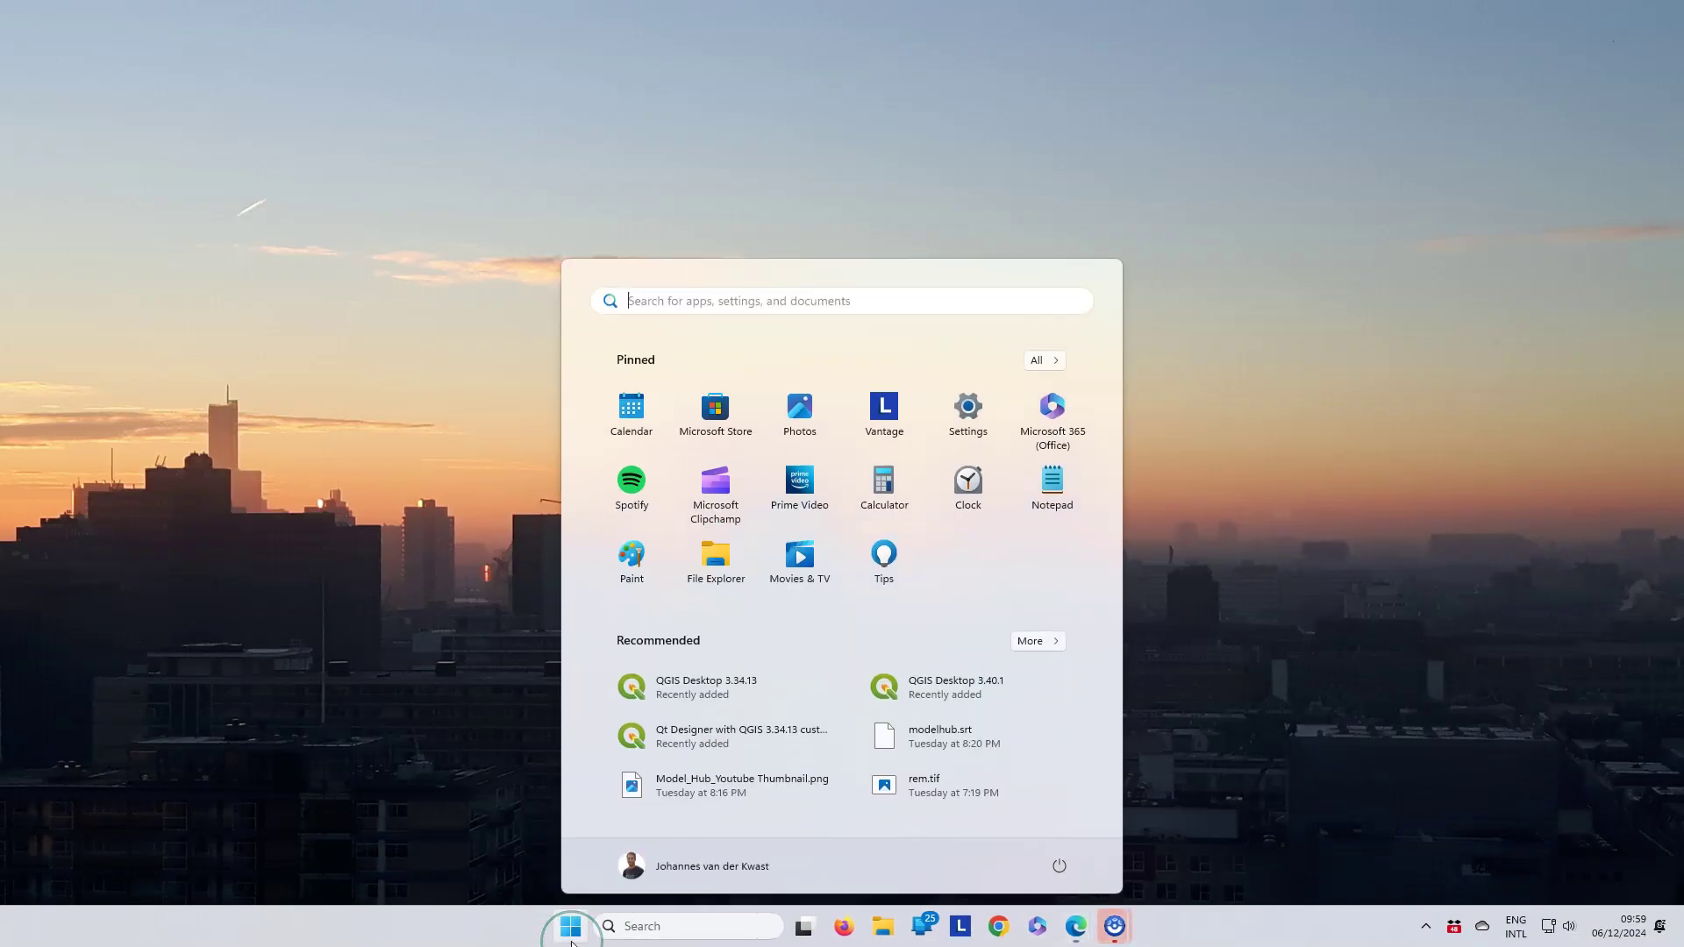
{"action": "type", "text": "qgis"}
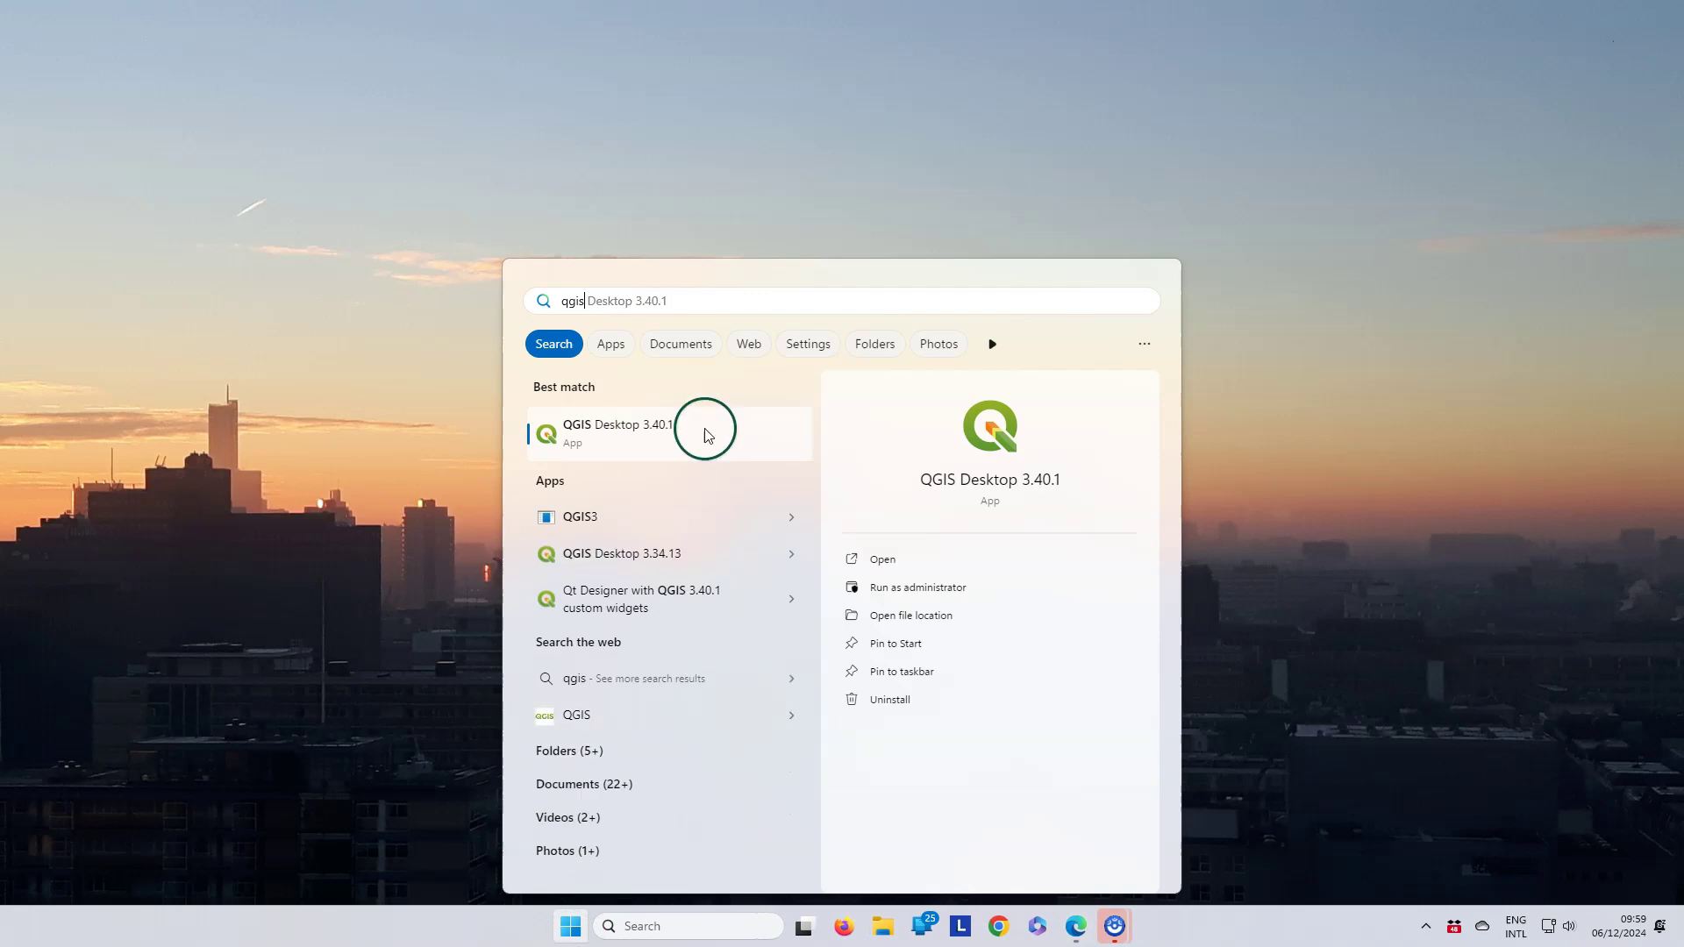
{"action": "right_click", "coordinate": [680, 431]}
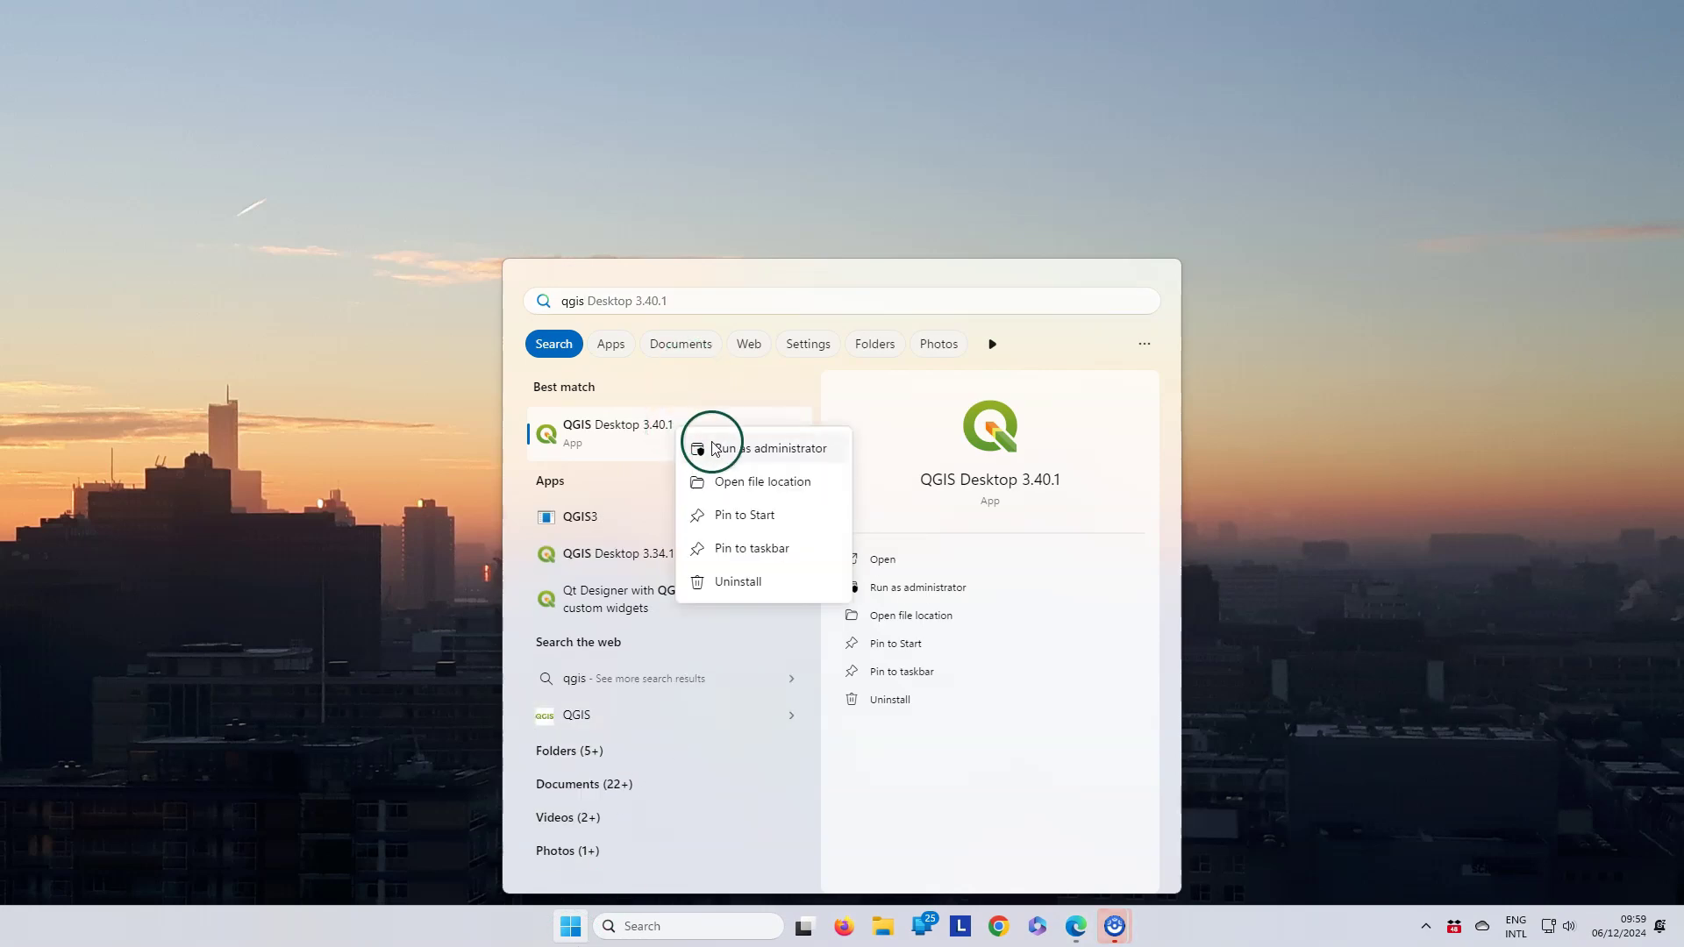
{"action": "left_click", "coordinate": [760, 482]}
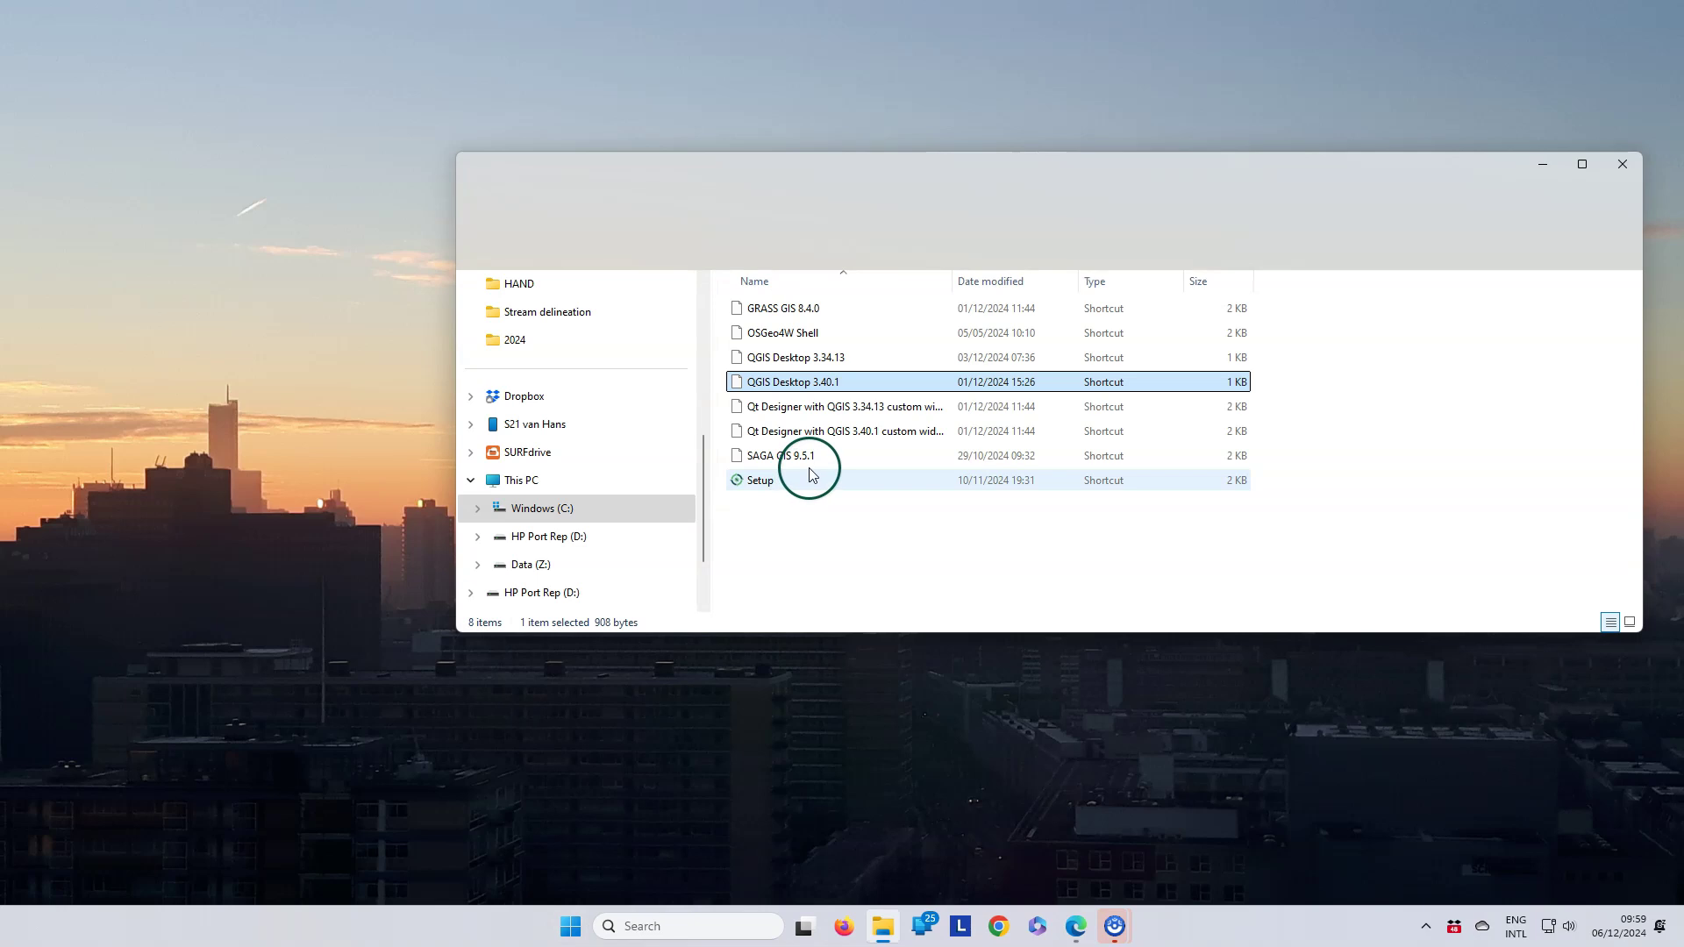
{"action": "double_click", "coordinate": [771, 481]}
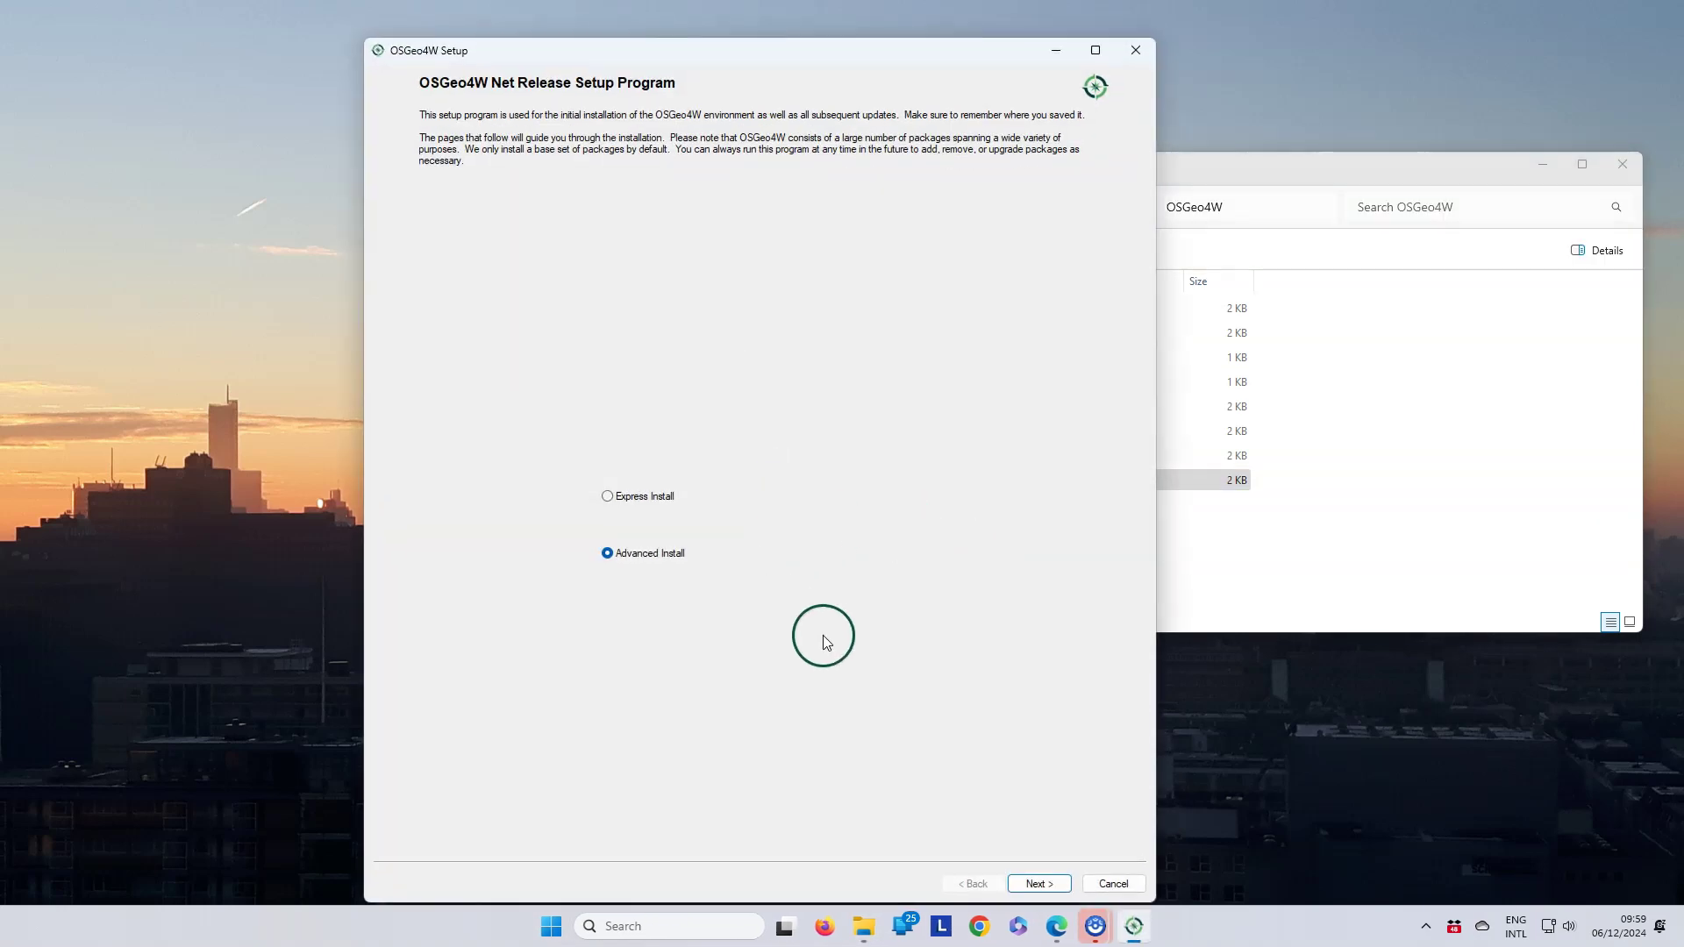
Run Advanced Install from the internet with default folders, connection and download site
{"action": "left_click", "coordinate": [1036, 884]}
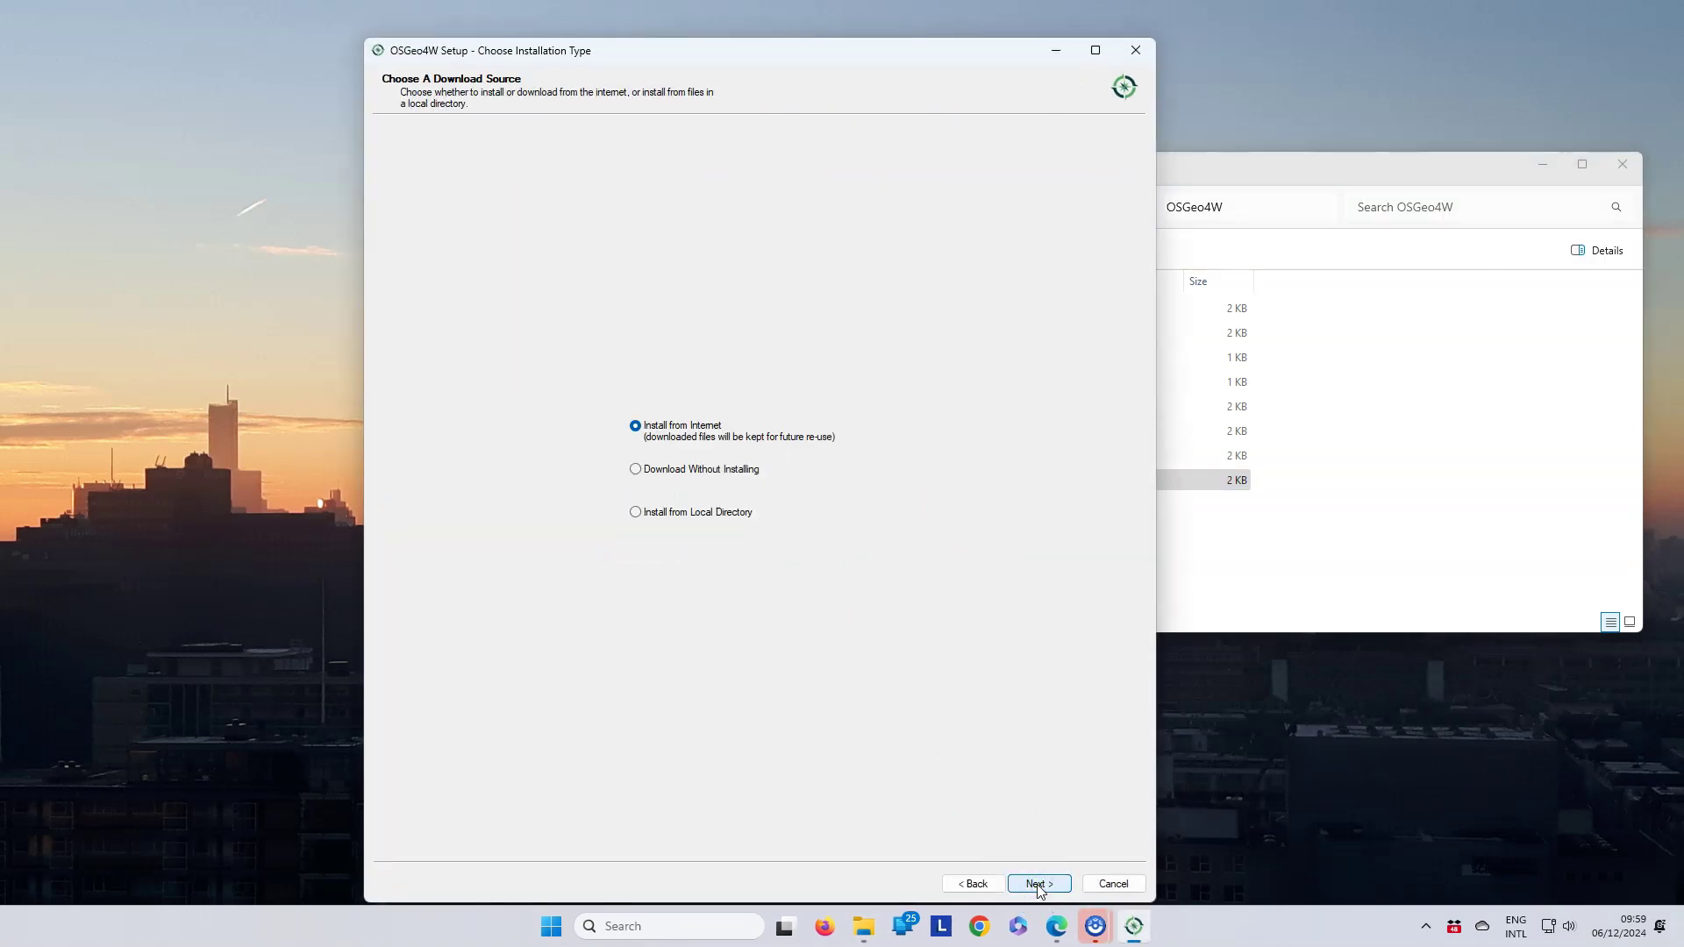
{"action": "left_click", "coordinate": [1037, 884]}
{"action": "left_click", "coordinate": [1037, 884]}
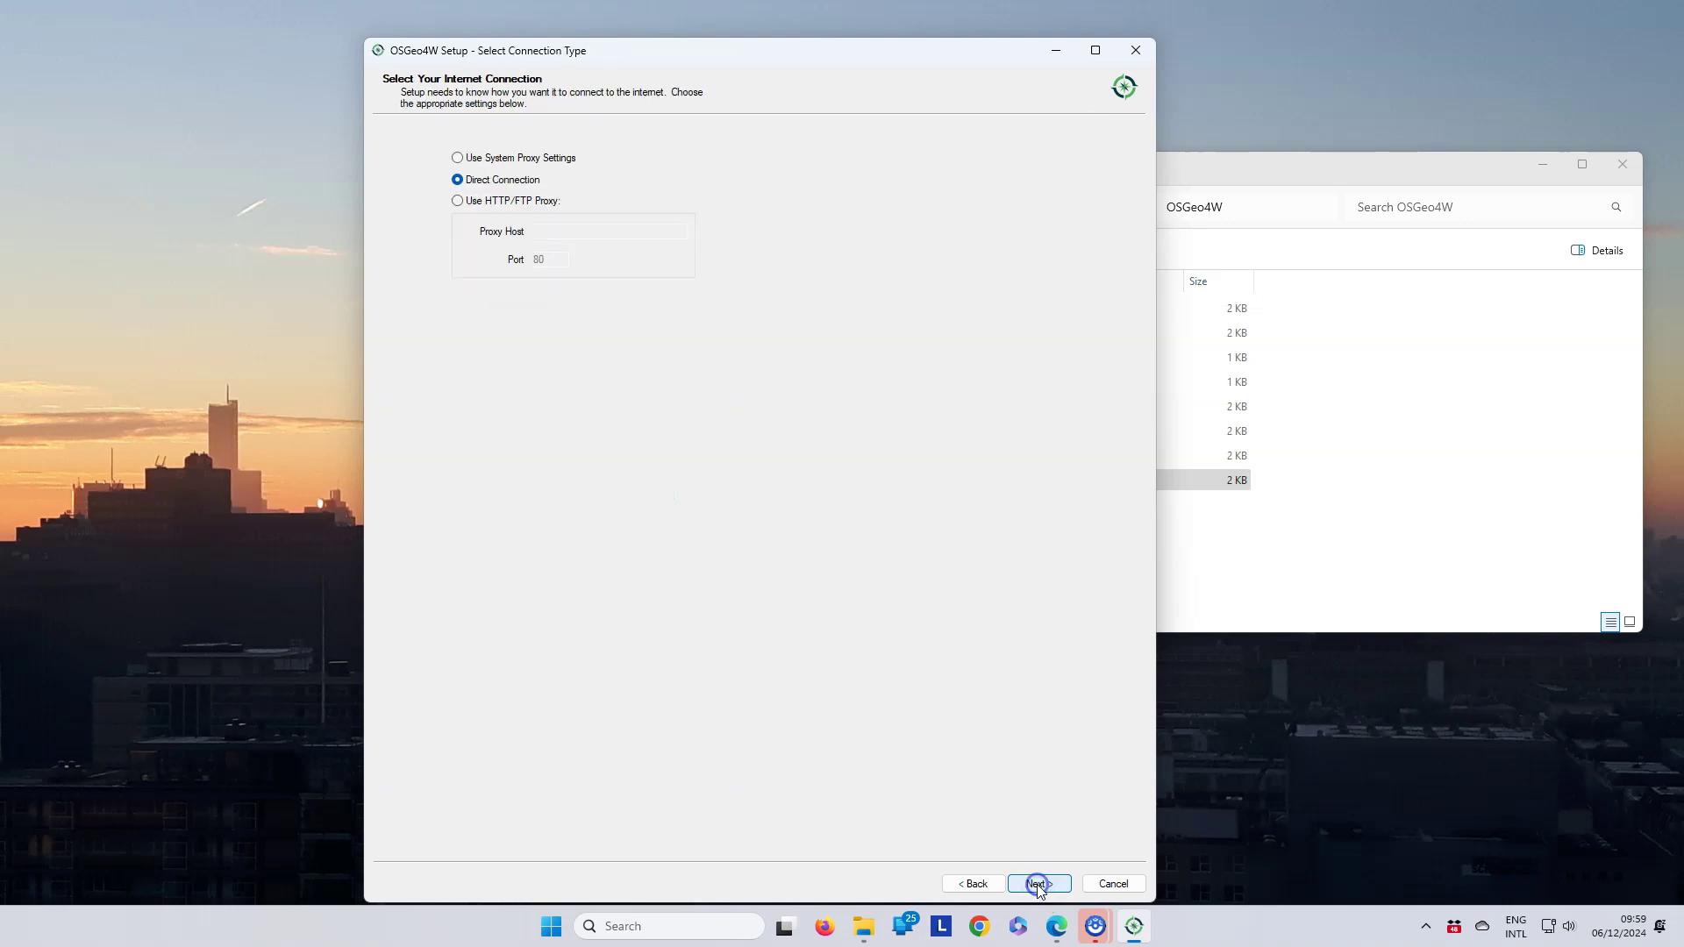
{"action": "left_click", "coordinate": [1037, 884]}
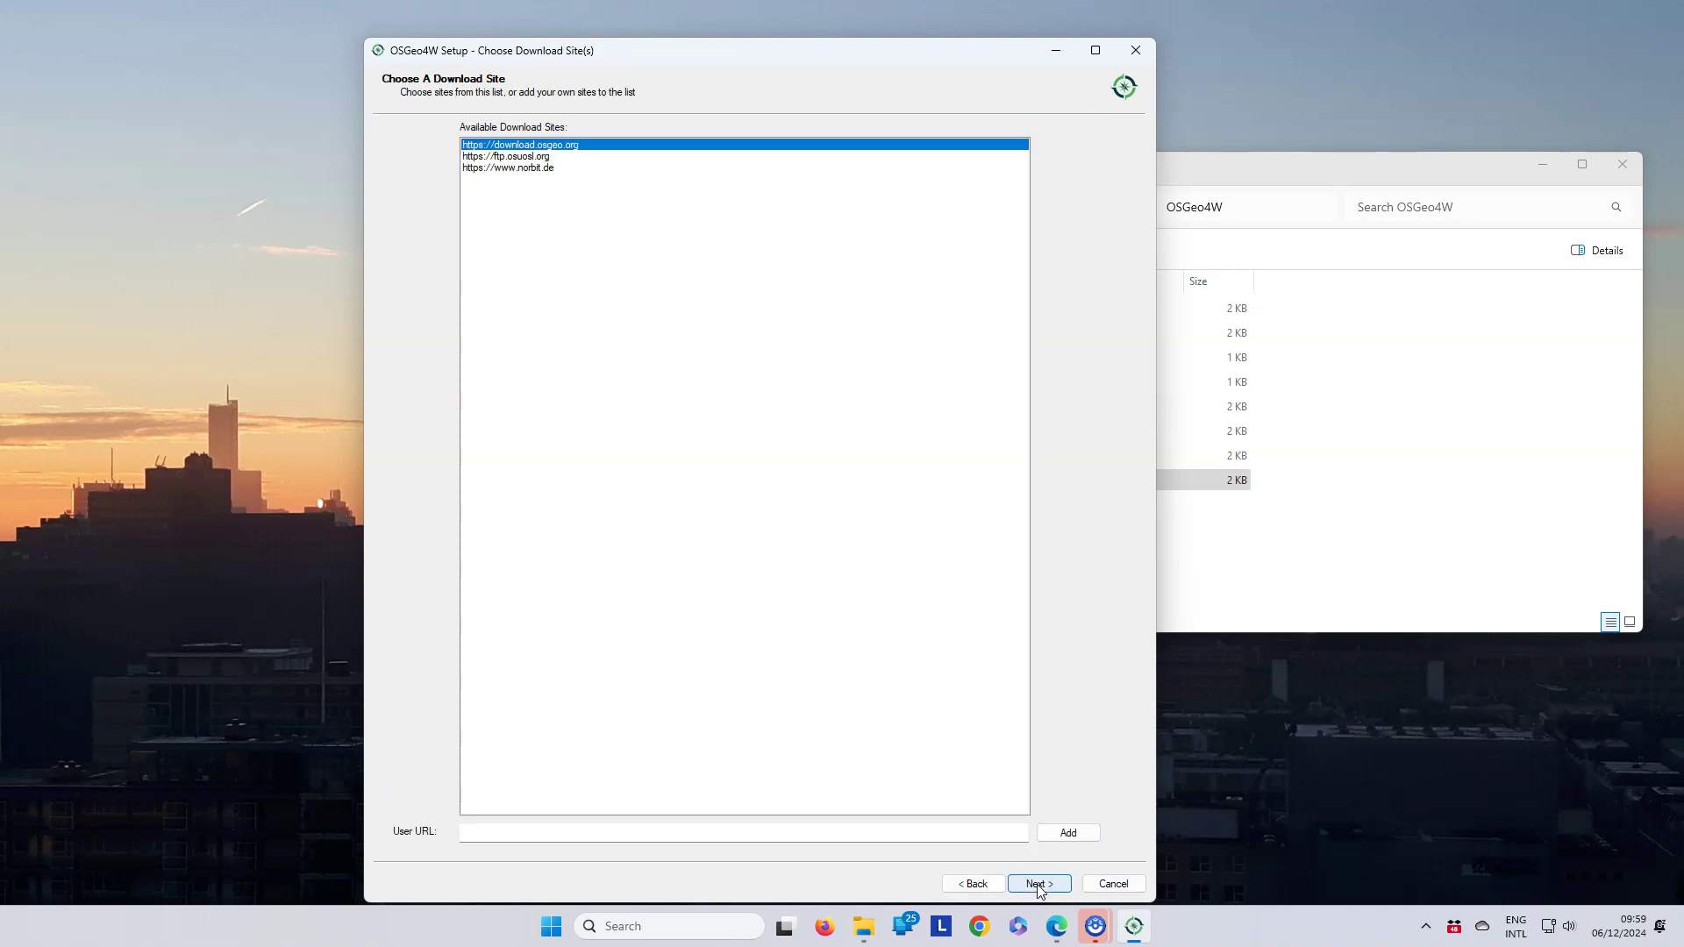
{"action": "left_click", "coordinate": [1040, 884]}
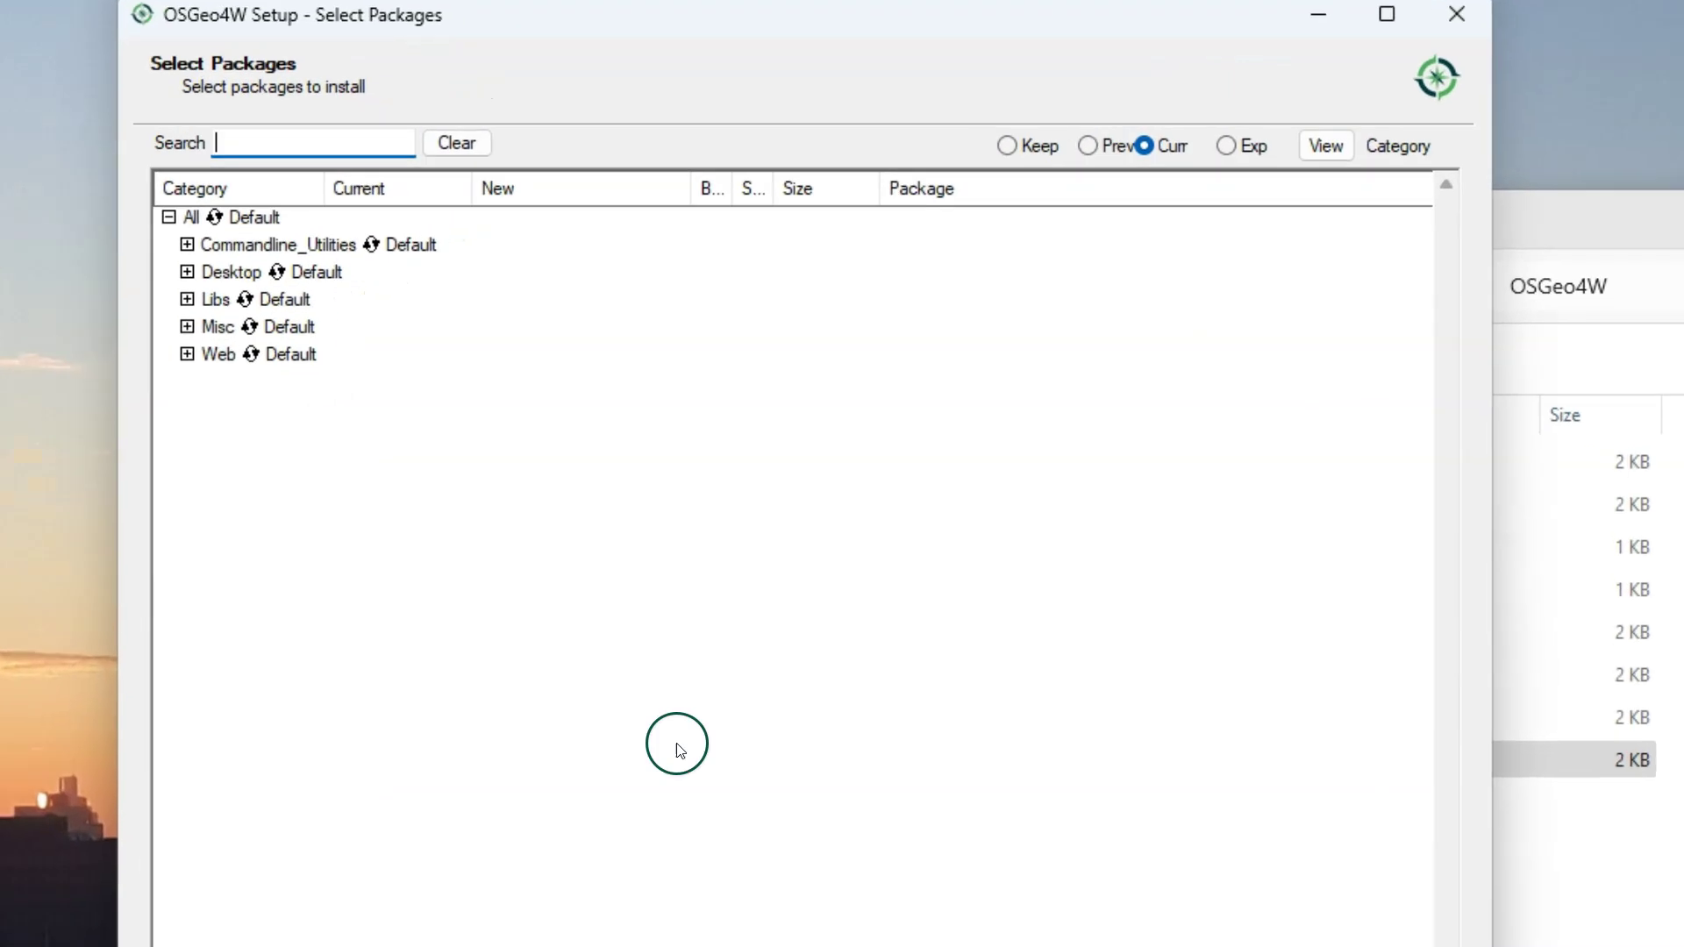
{"action": "type", "text": "duckdb"}
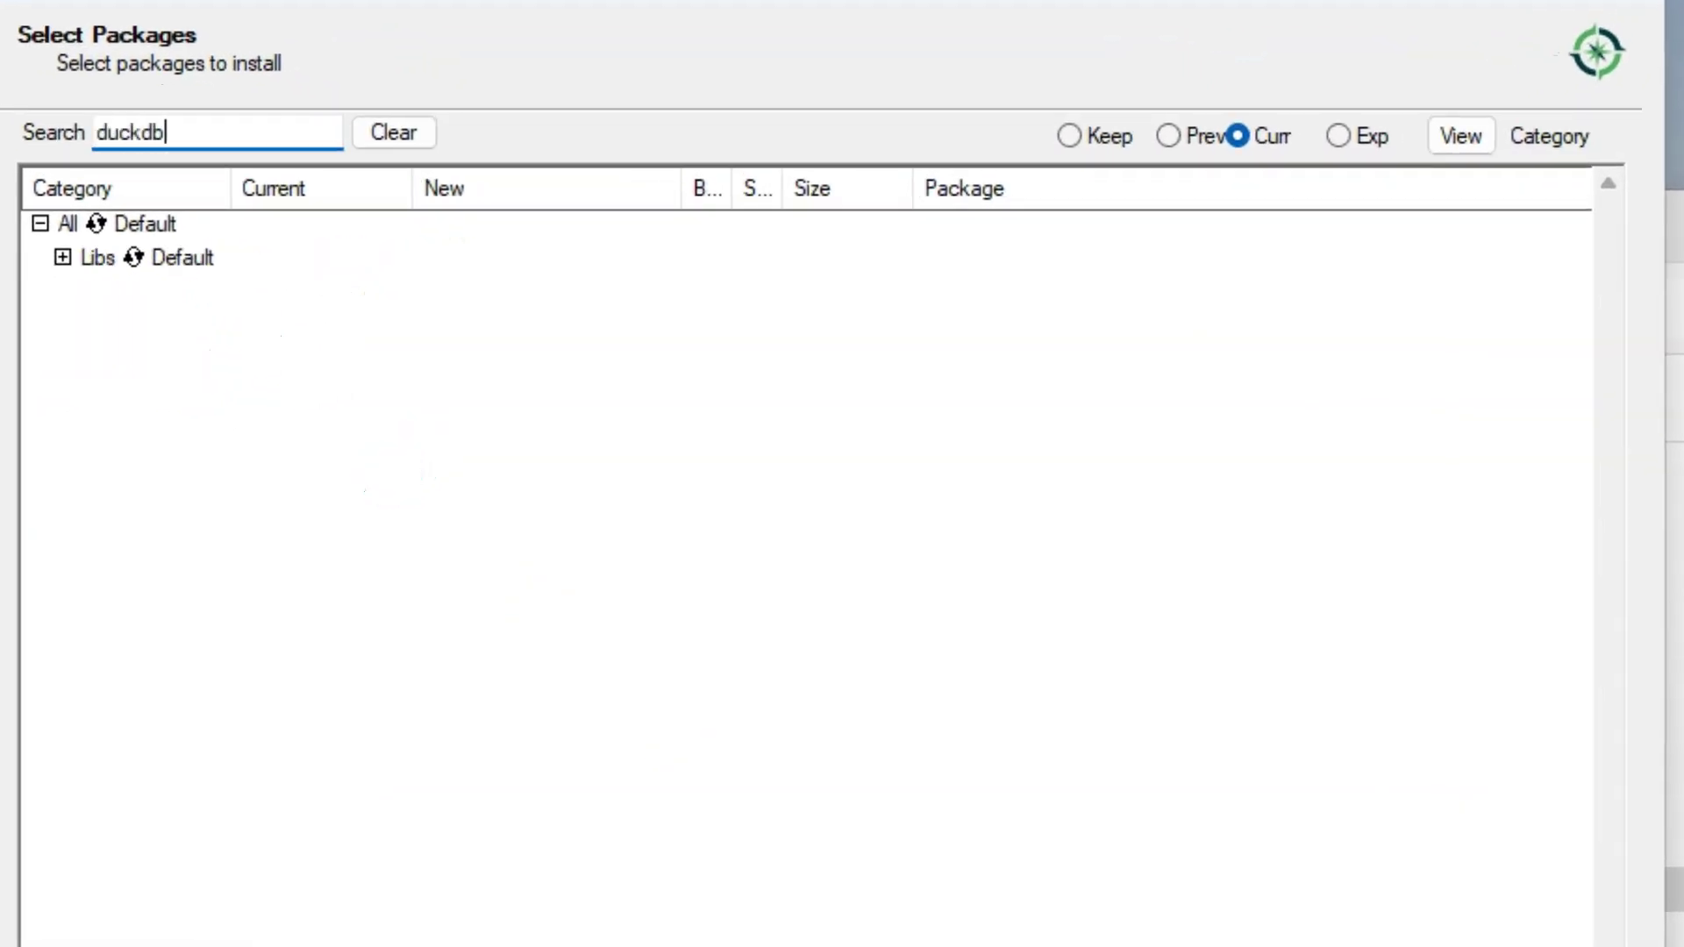
Mark python3-duckdb under Libs for installation, install it, and finish setup
{"action": "left_click", "coordinate": [62, 258]}
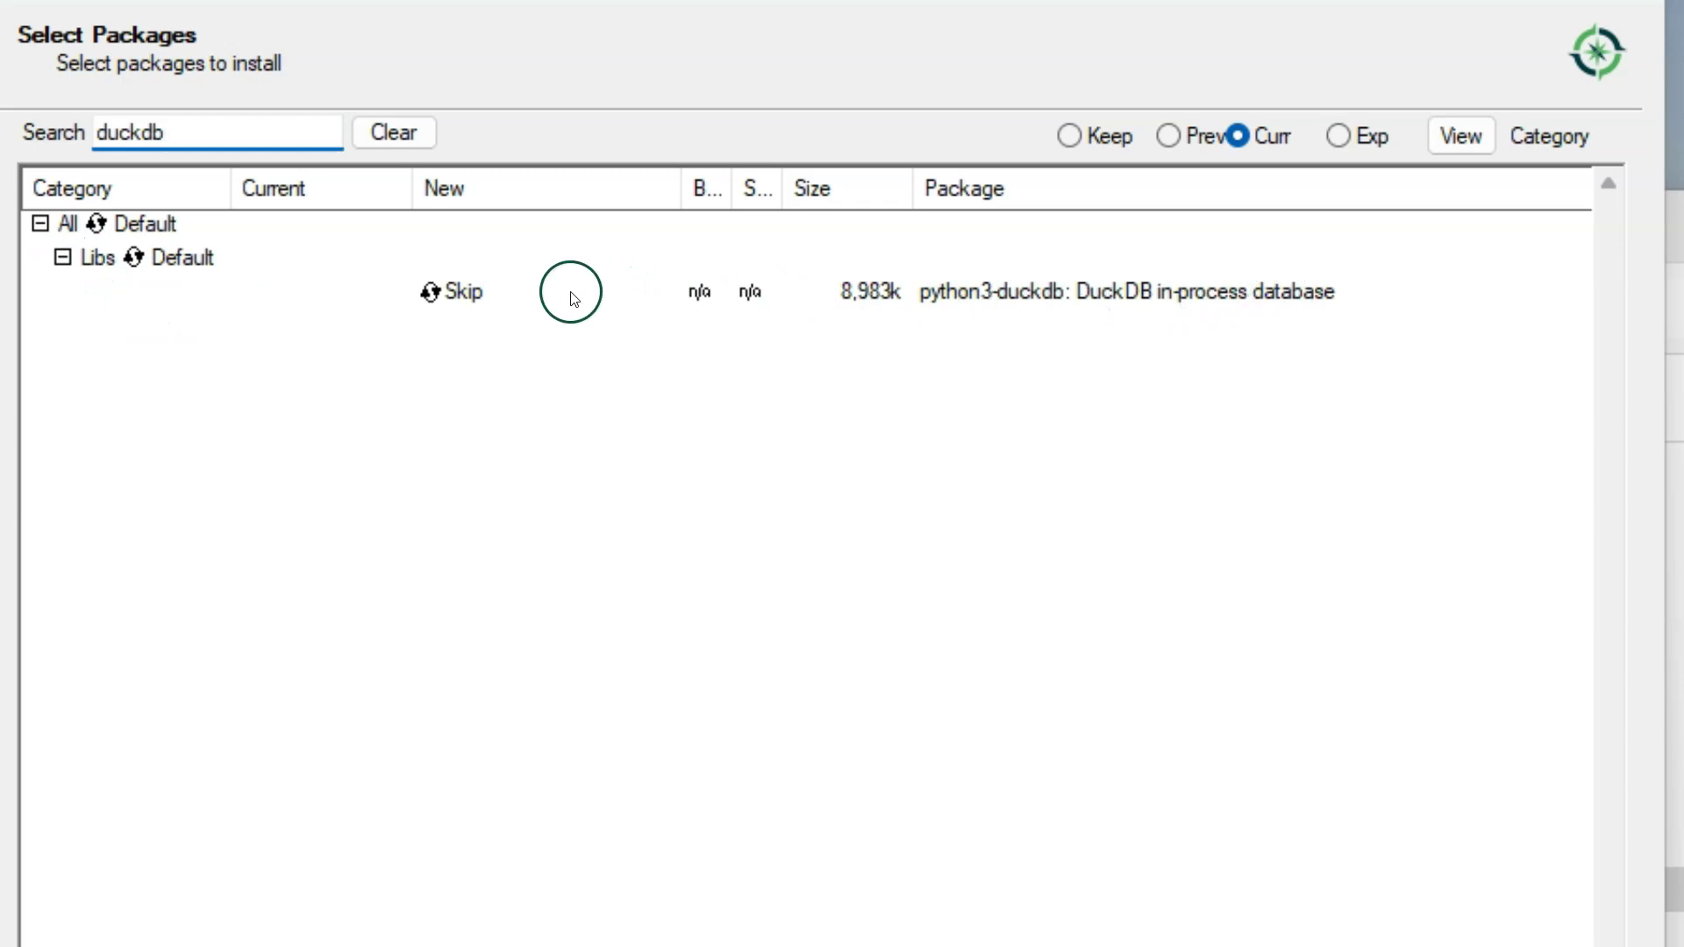
{"action": "left_click", "coordinate": [463, 292]}
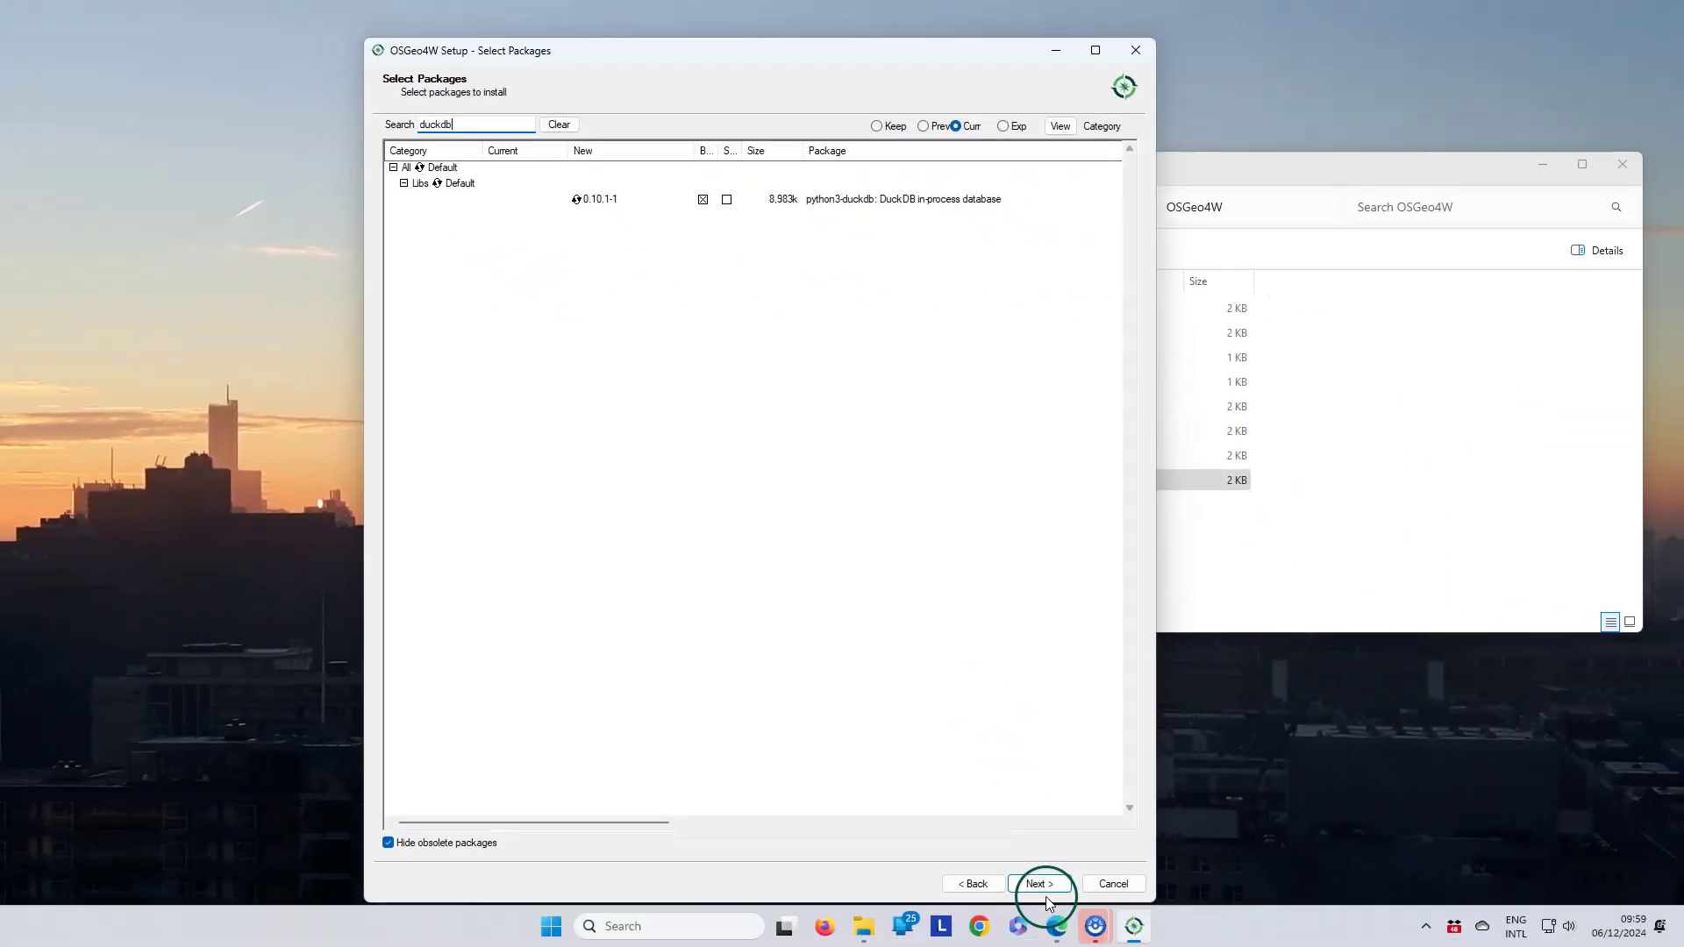
{"action": "left_click", "coordinate": [1044, 883]}
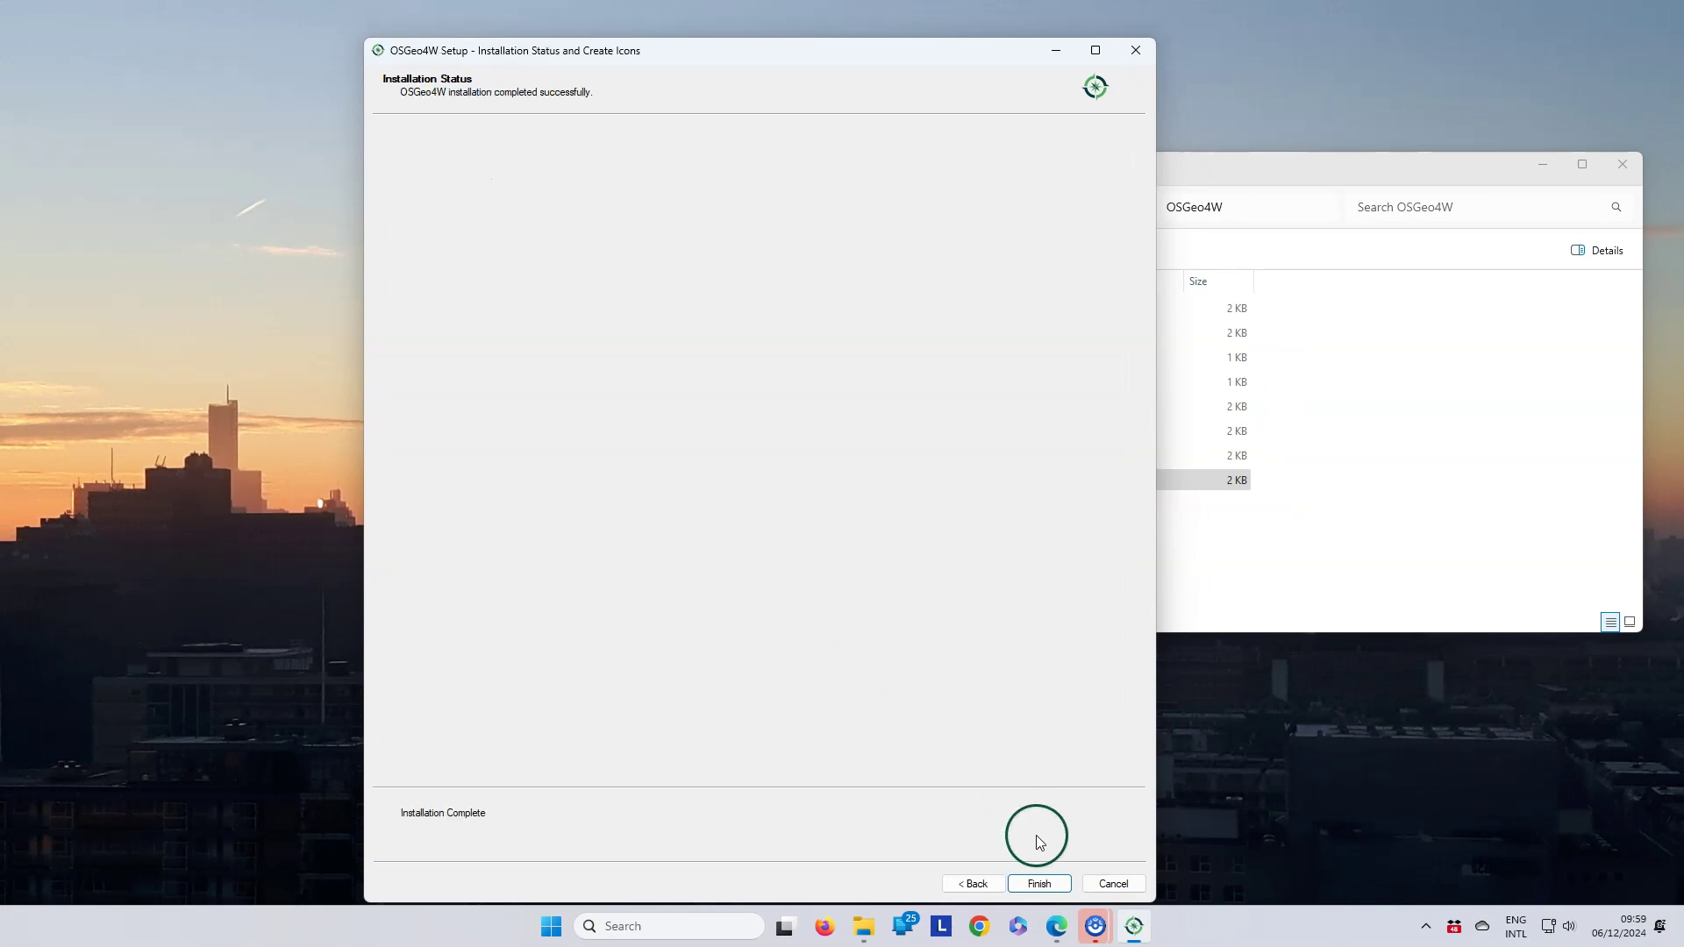
{"action": "left_click", "coordinate": [1039, 884]}
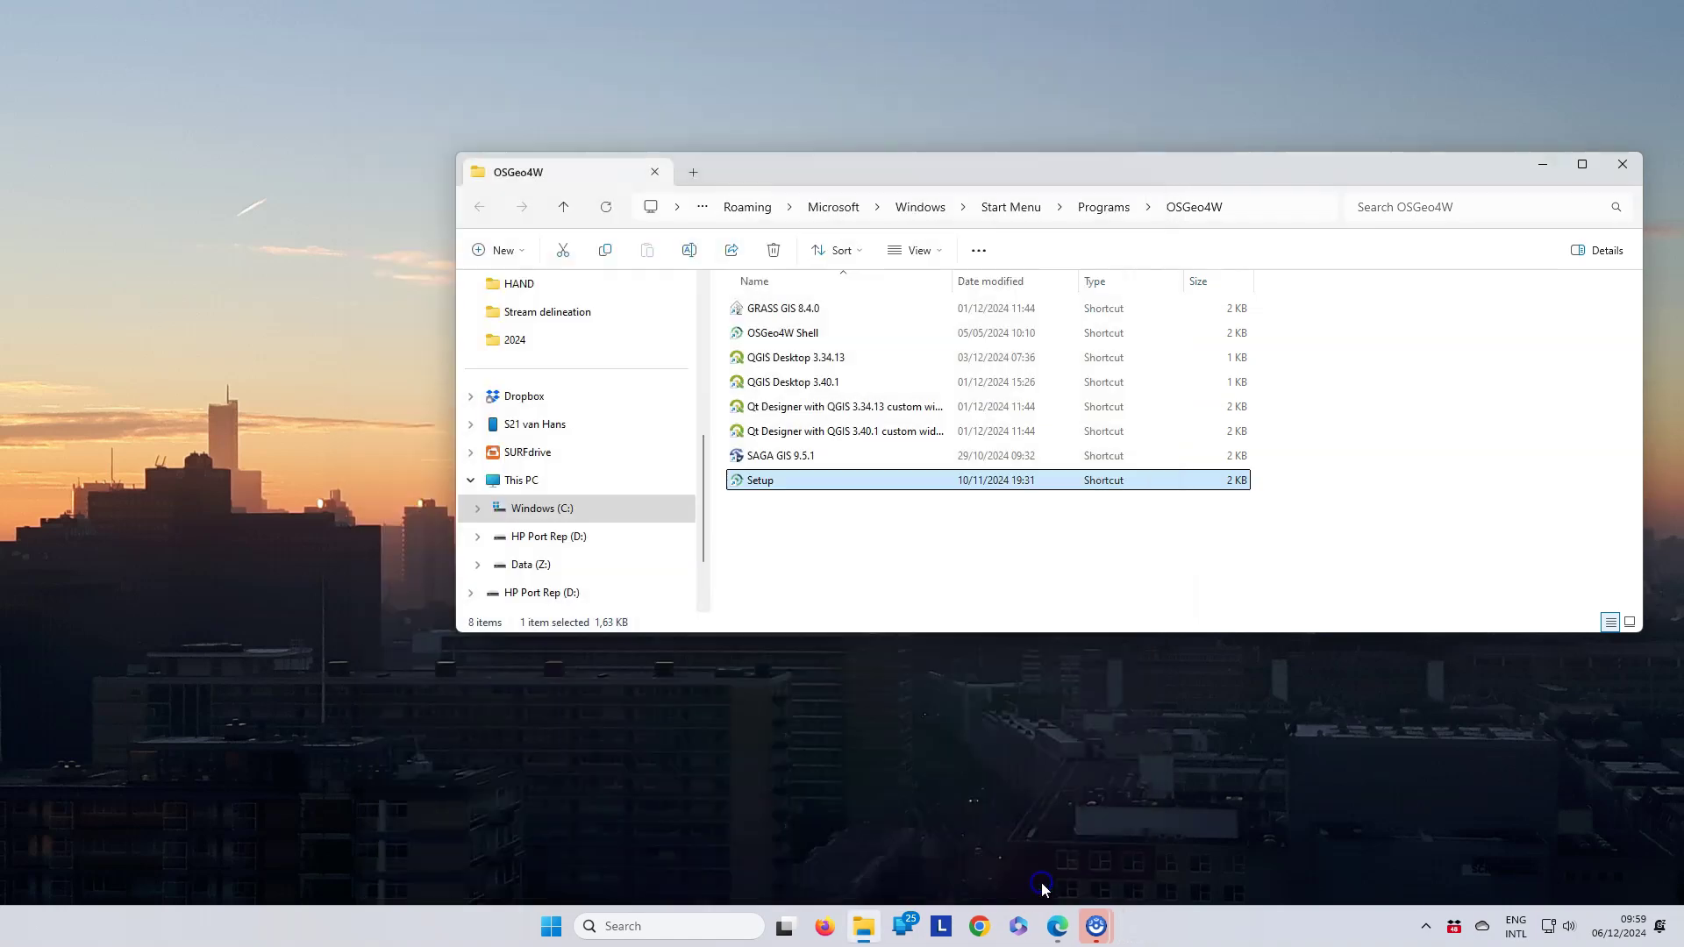
Relaunch QGIS Desktop 3.40.1 and tick GeoParquet Downloader in the Installed plugins list
{"action": "left_click", "coordinate": [756, 382]}
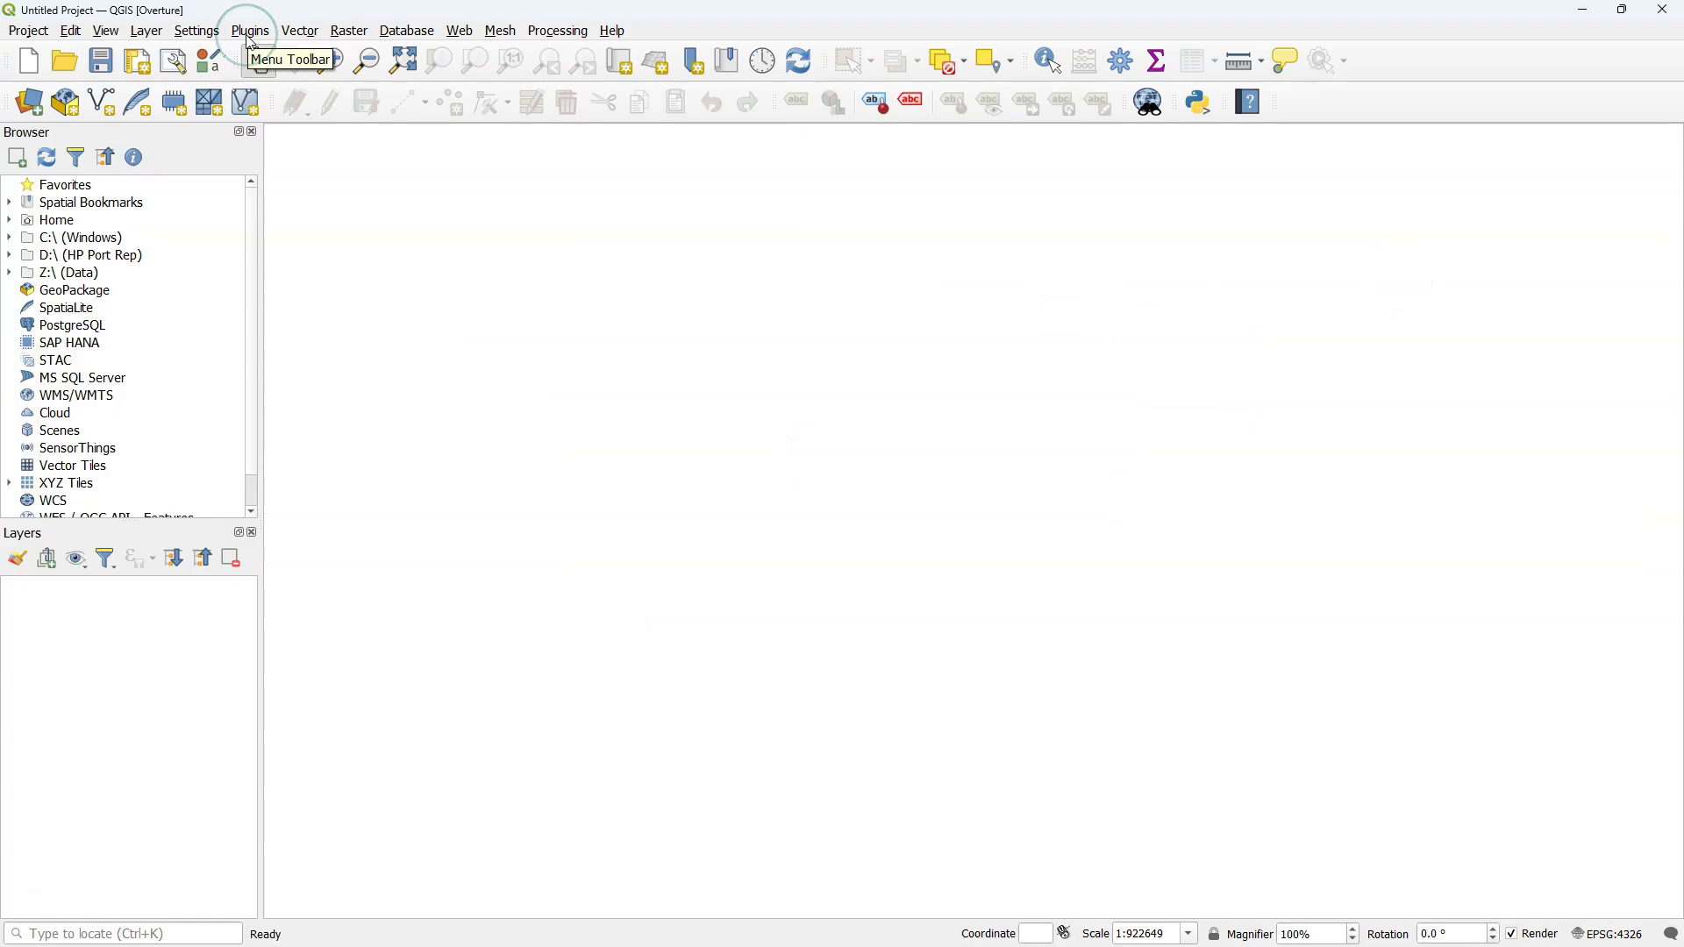
{"action": "left_click", "coordinate": [249, 30]}
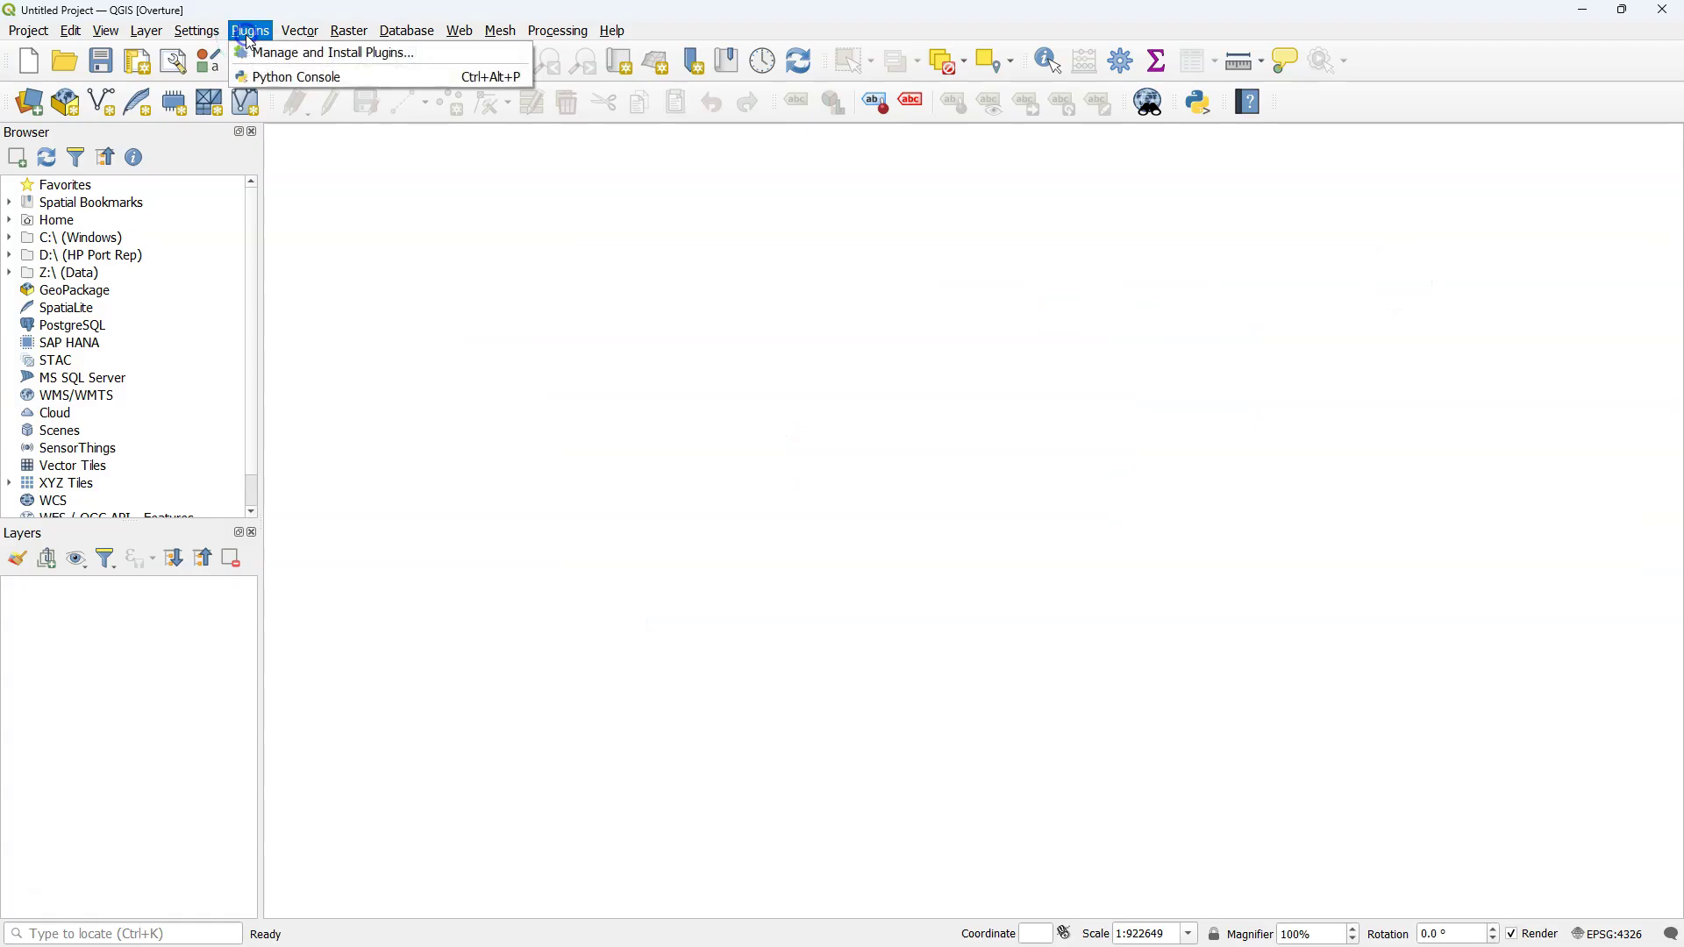
{"action": "left_click", "coordinate": [332, 53]}
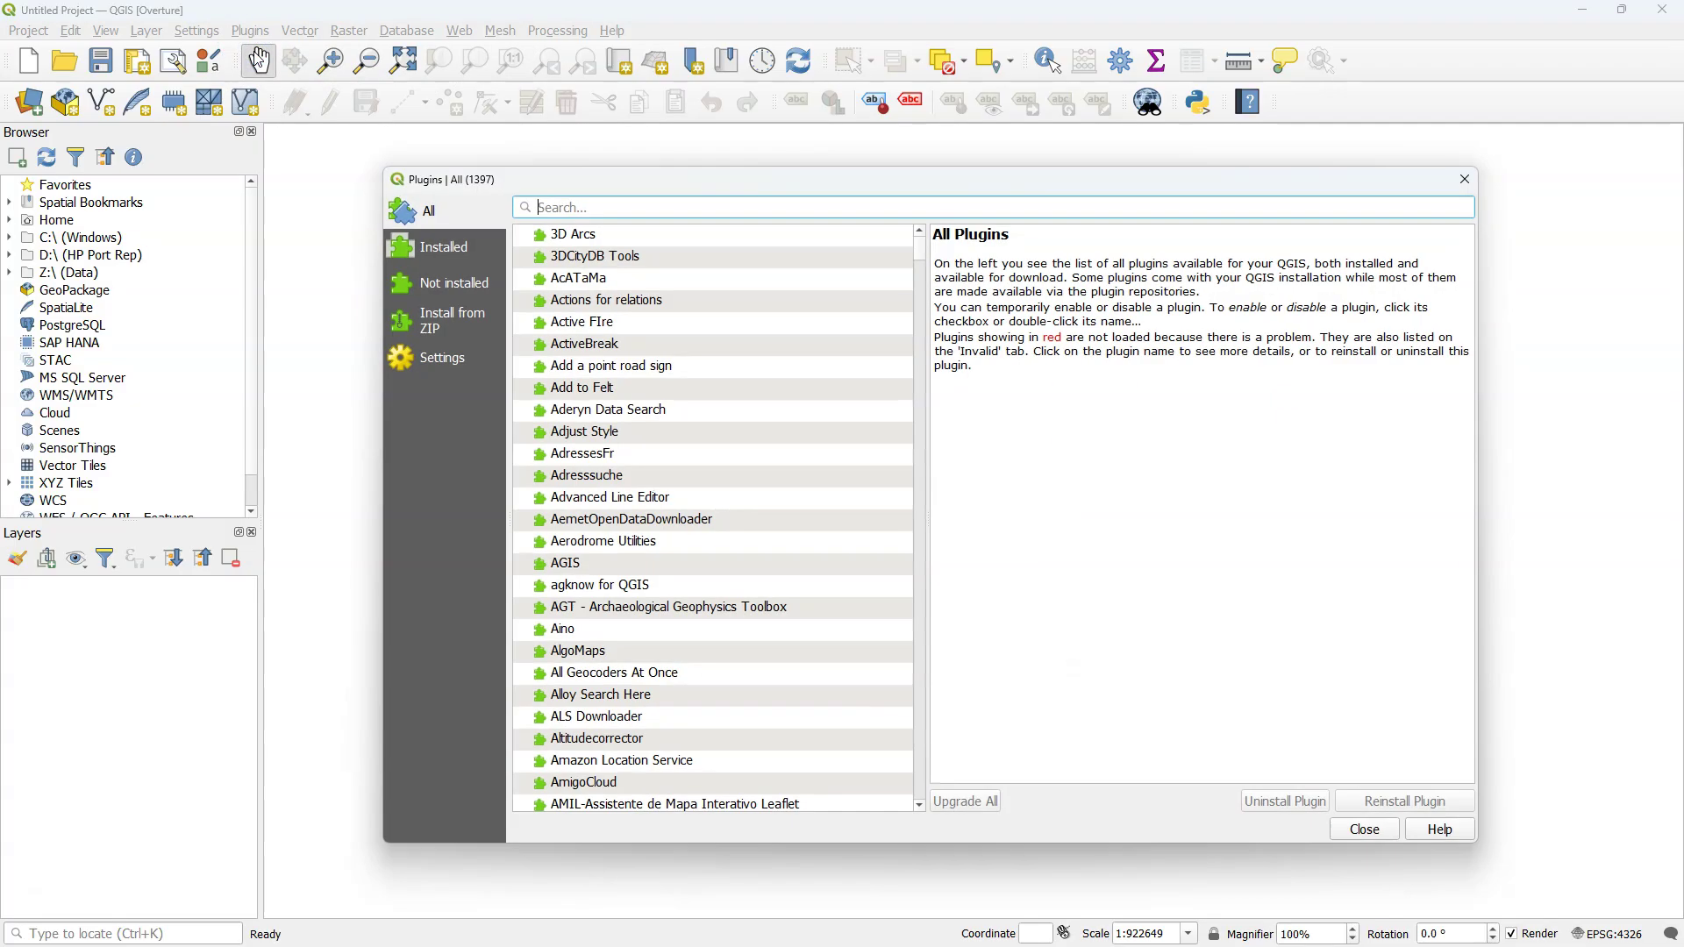
{"action": "left_click", "coordinate": [445, 247]}
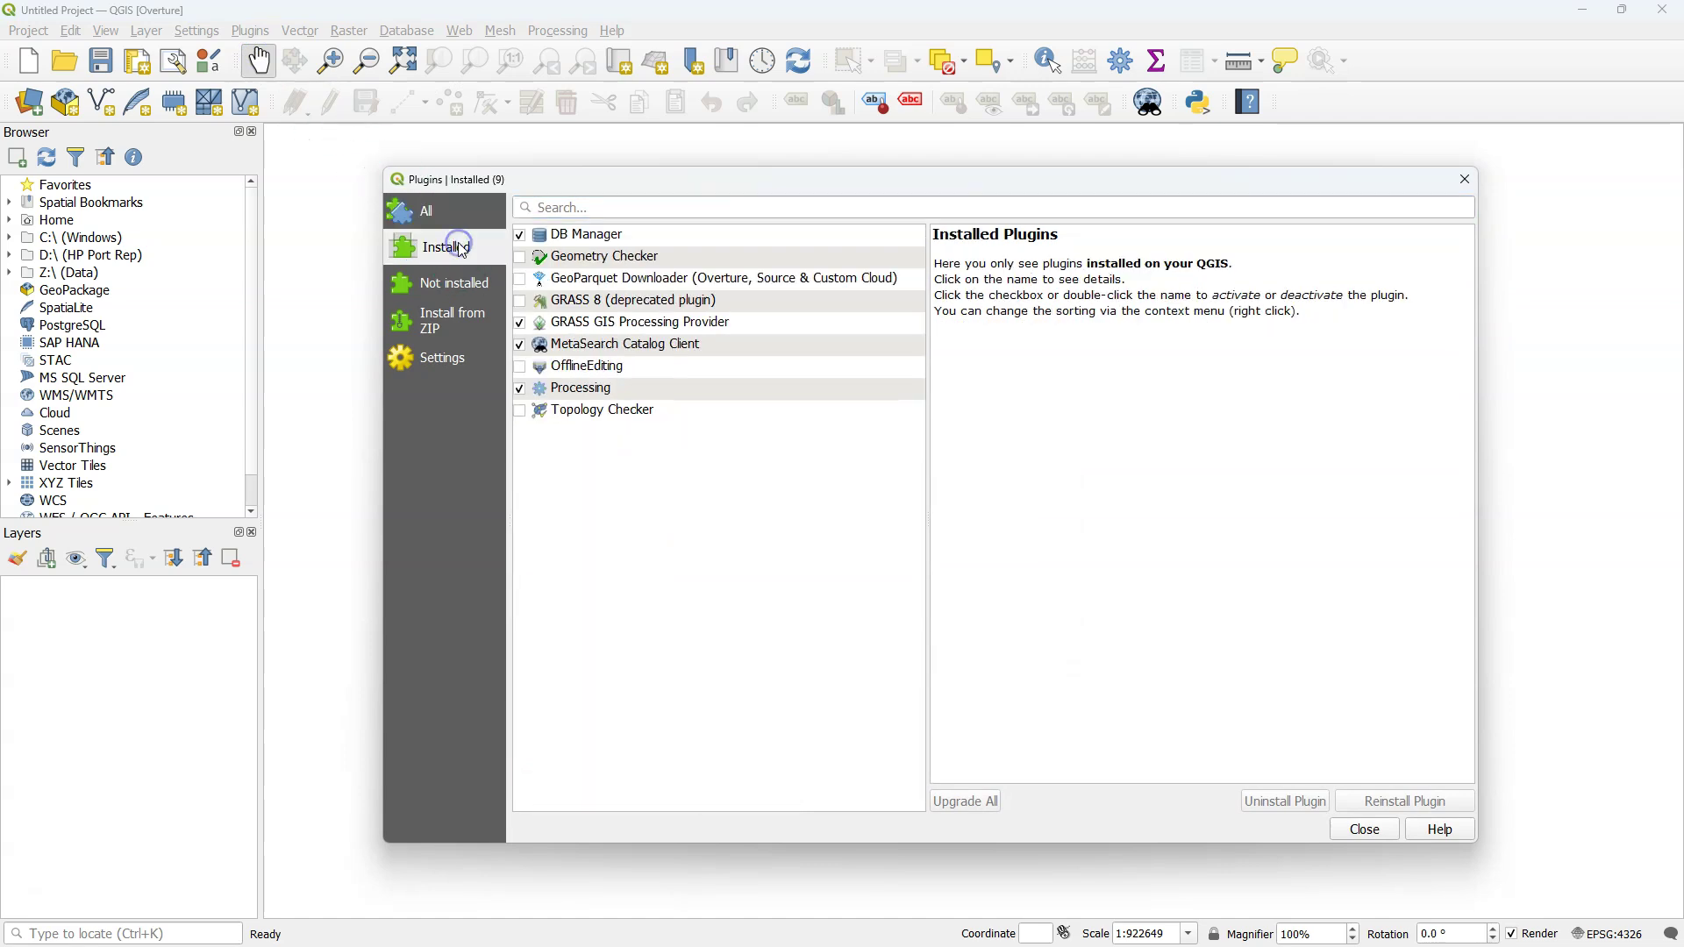
{"action": "left_click", "coordinate": [664, 280]}
{"action": "left_click", "coordinate": [519, 280]}
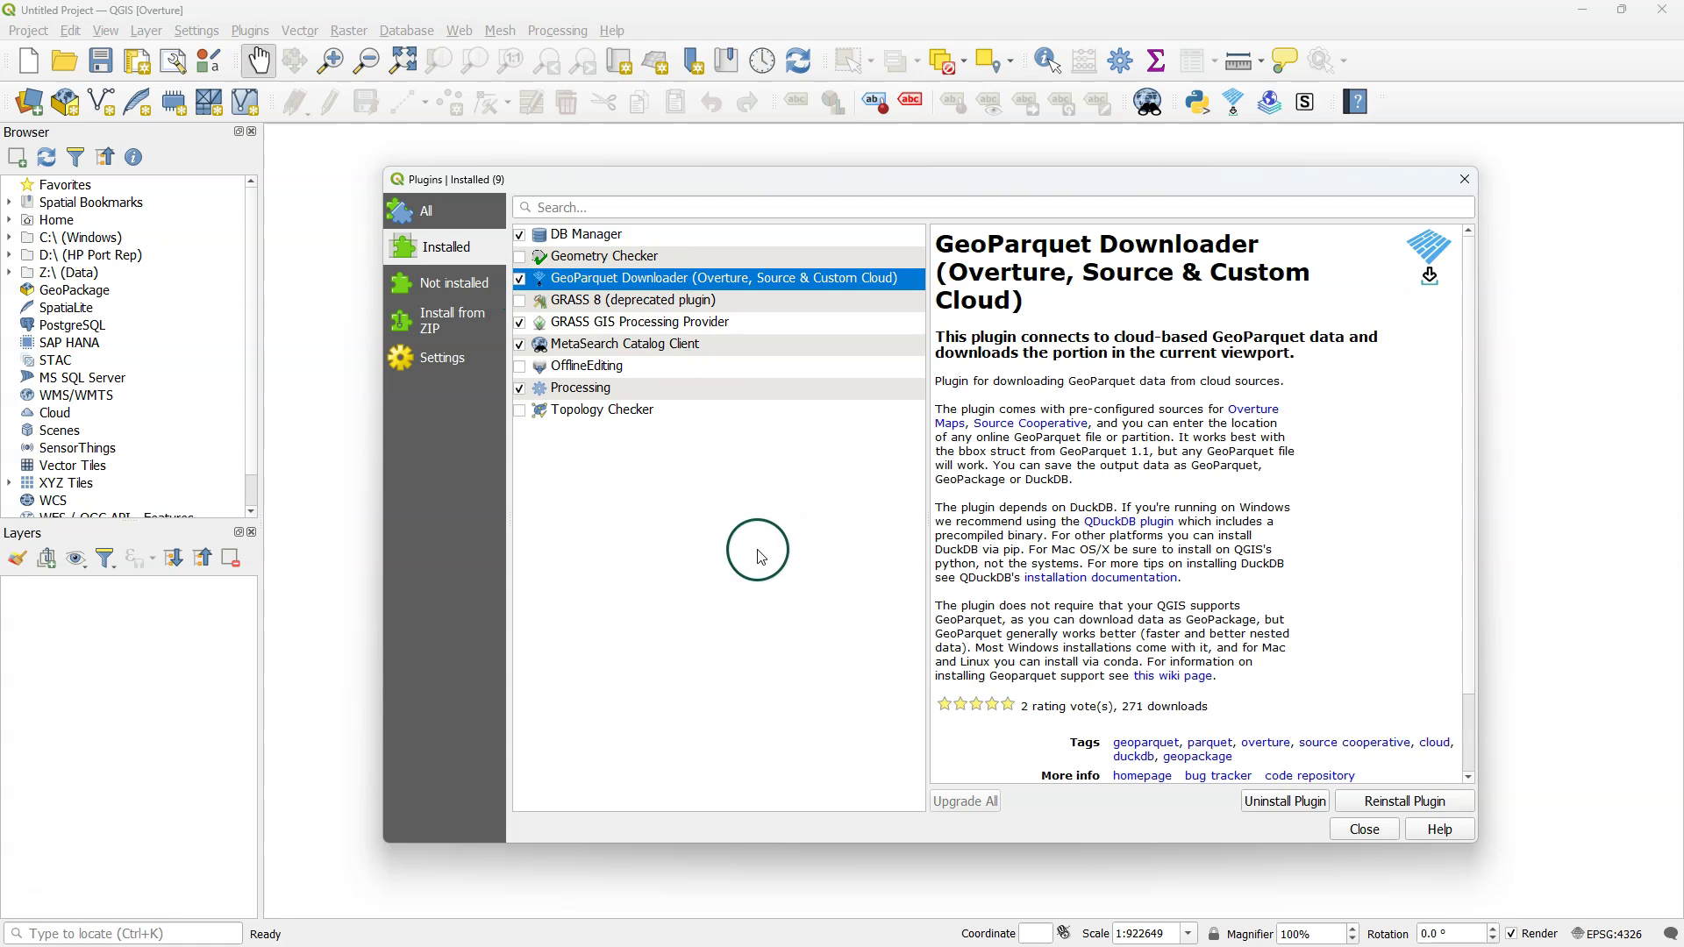
{"action": "left_click", "coordinate": [1364, 829]}
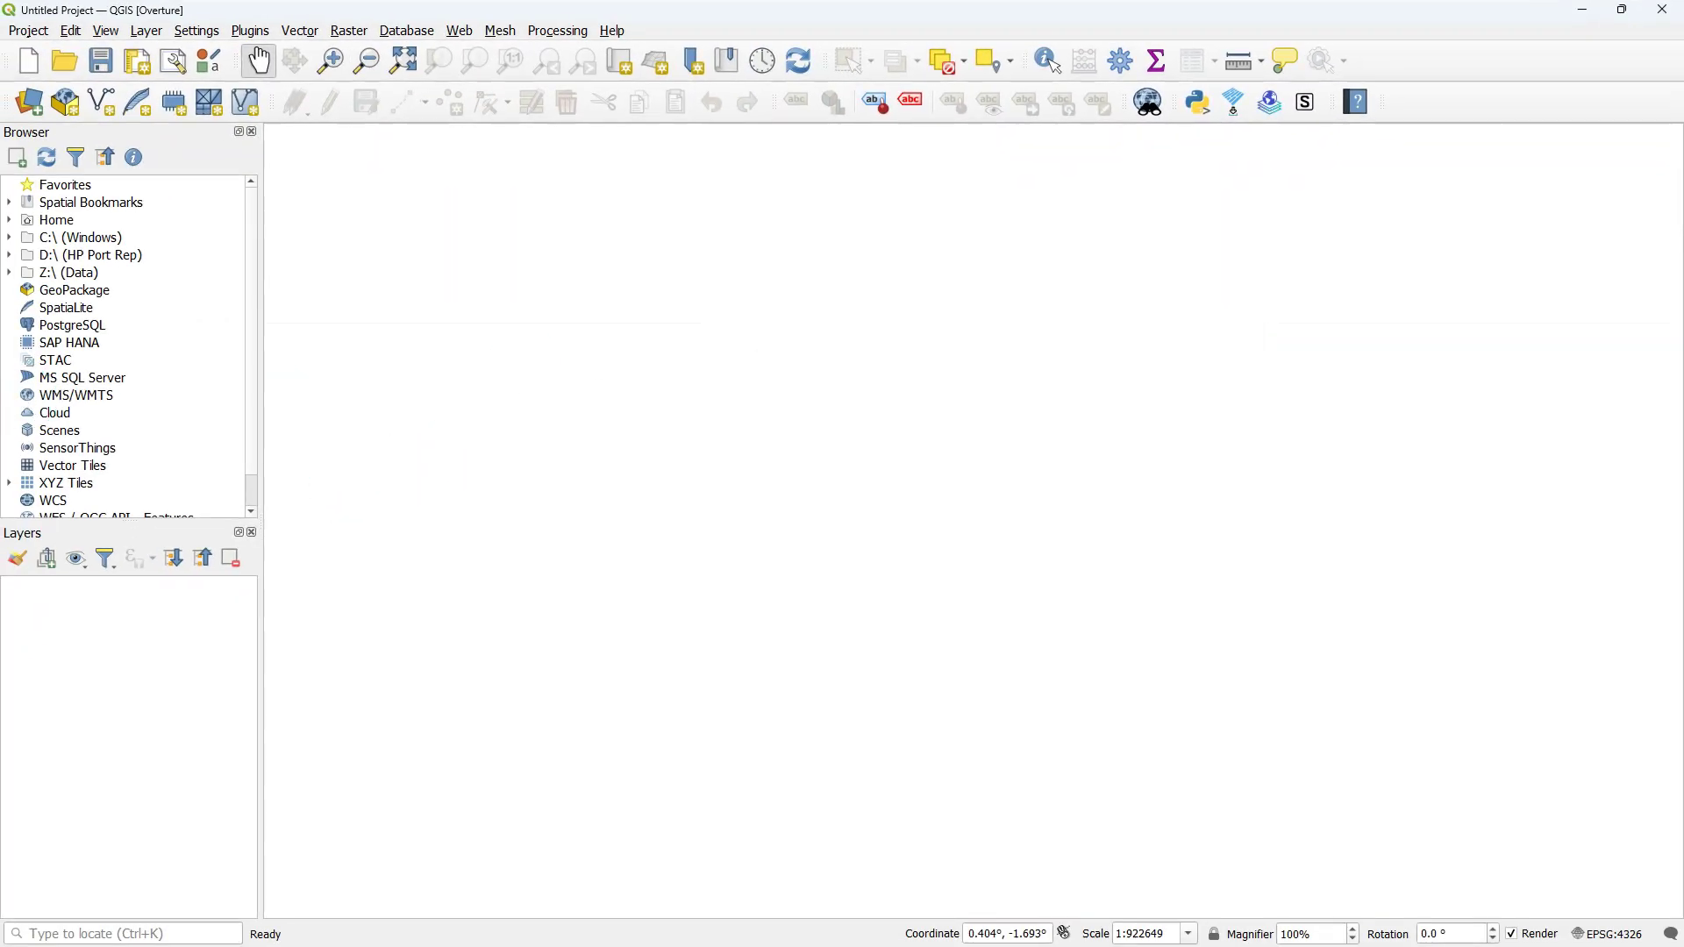
{"action": "scroll", "coordinate": [30, 401], "scroll_direction": "down", "scroll_amount": 1}
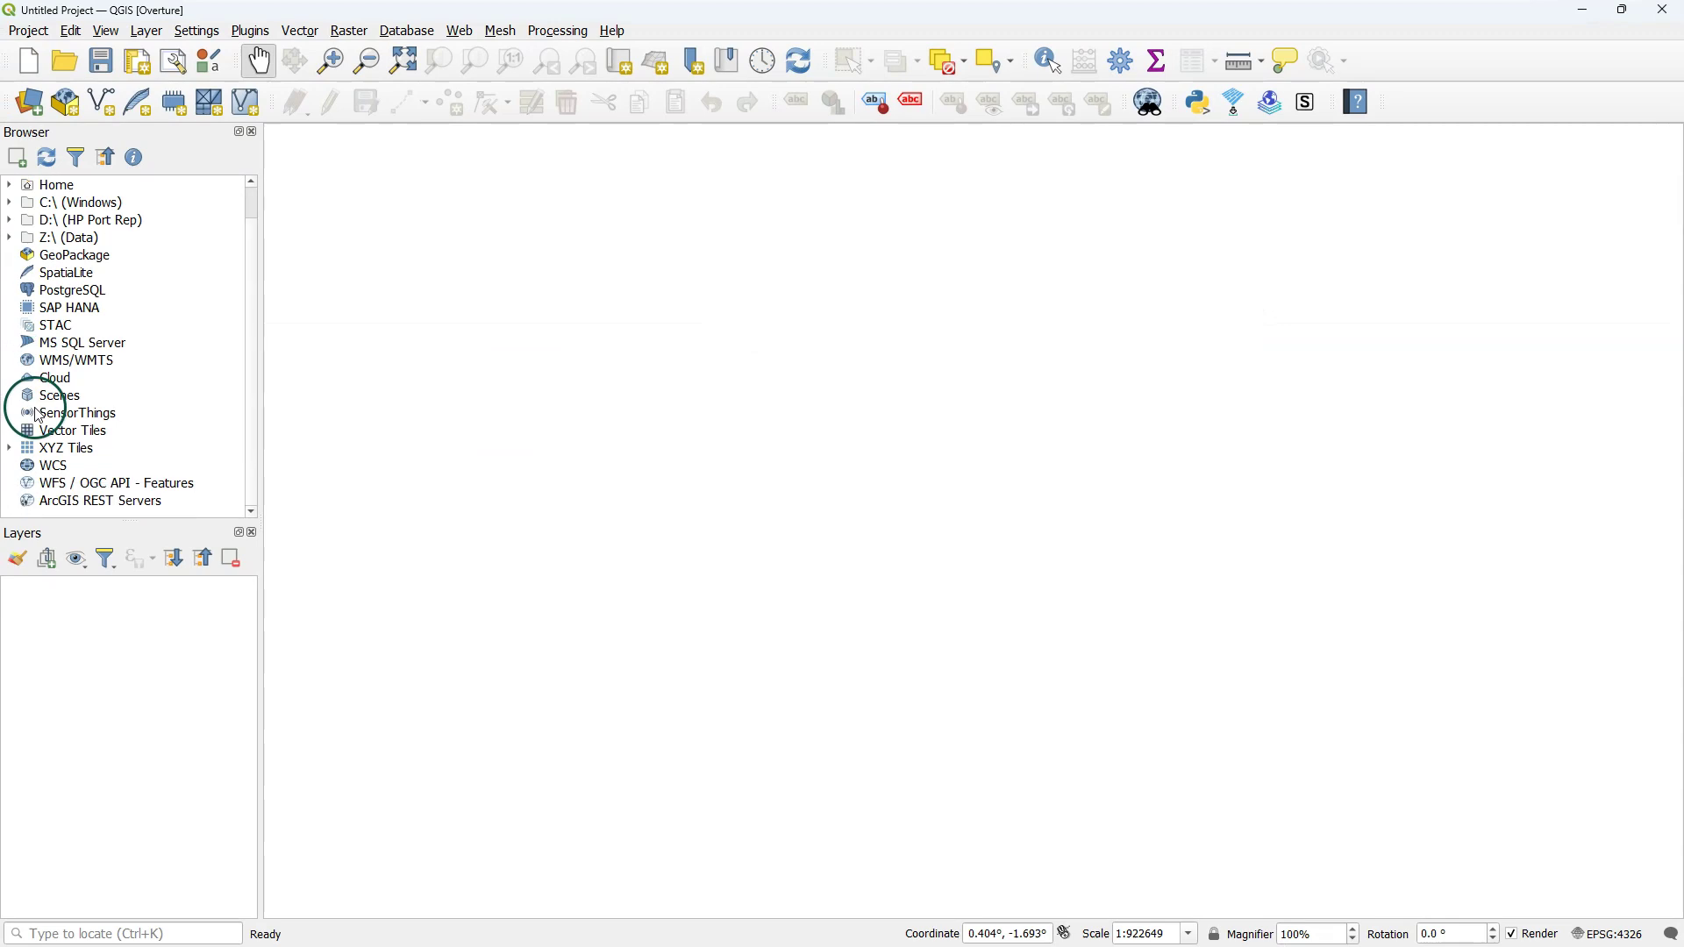
Add the OpenStreetMap XYZ basemap and zoom to Rotterdam, South Holland via the locator
{"action": "left_click", "coordinate": [10, 447]}
{"action": "double_click", "coordinate": [84, 483]}
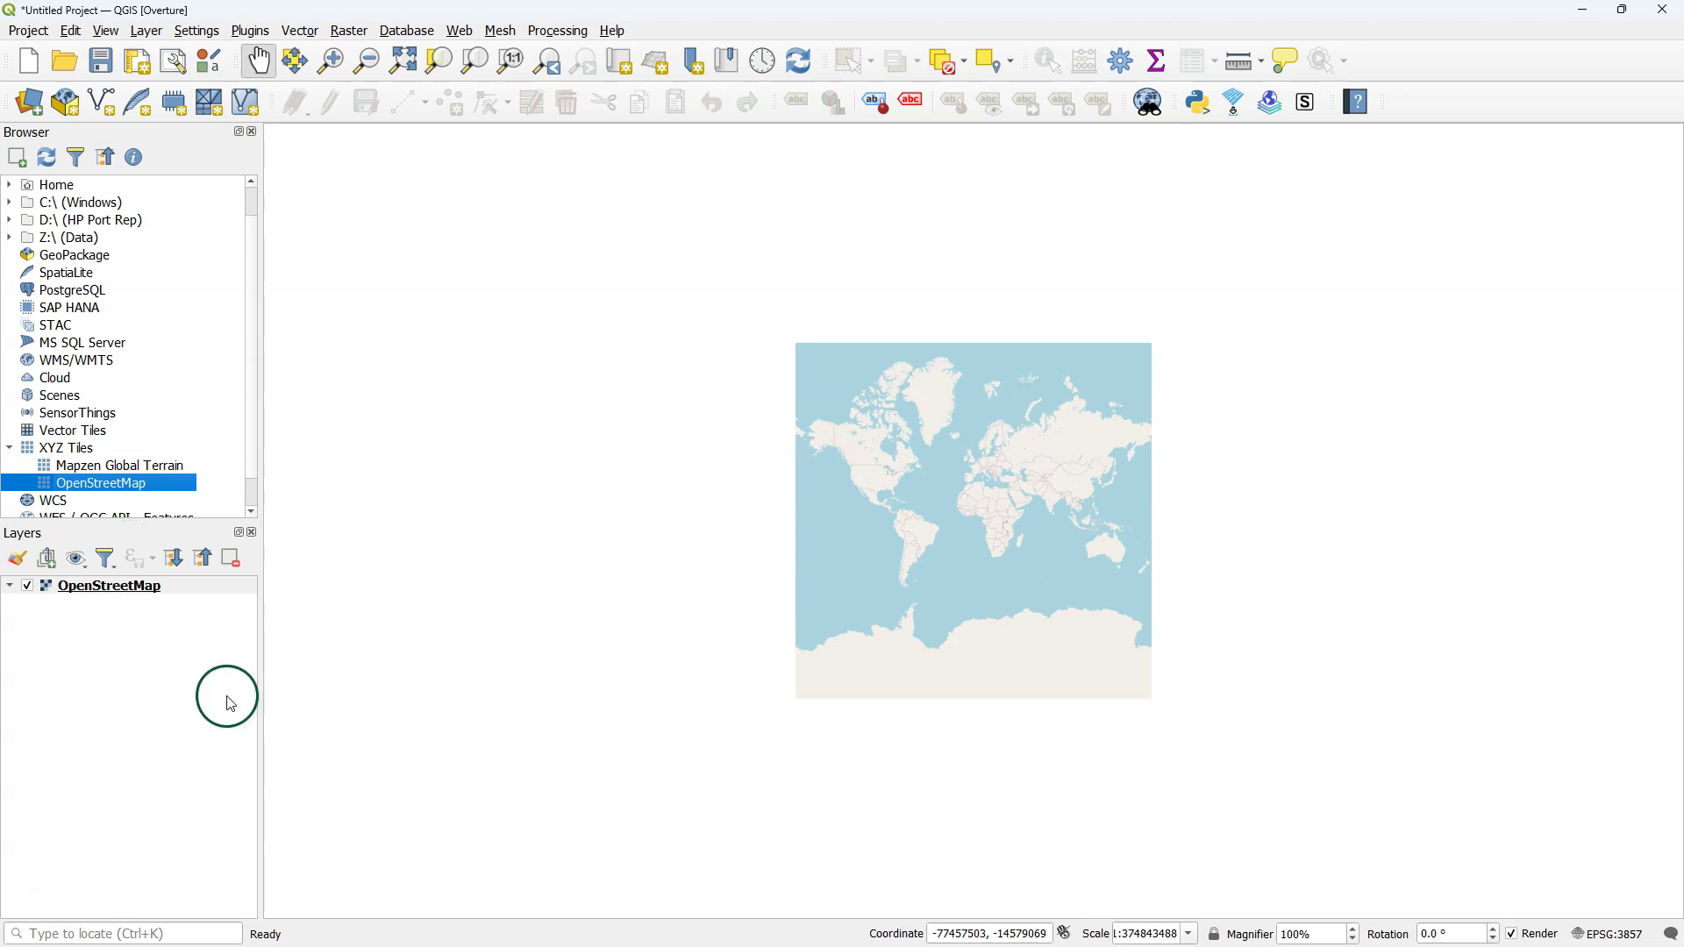
{"action": "left_click", "coordinate": [201, 935]}
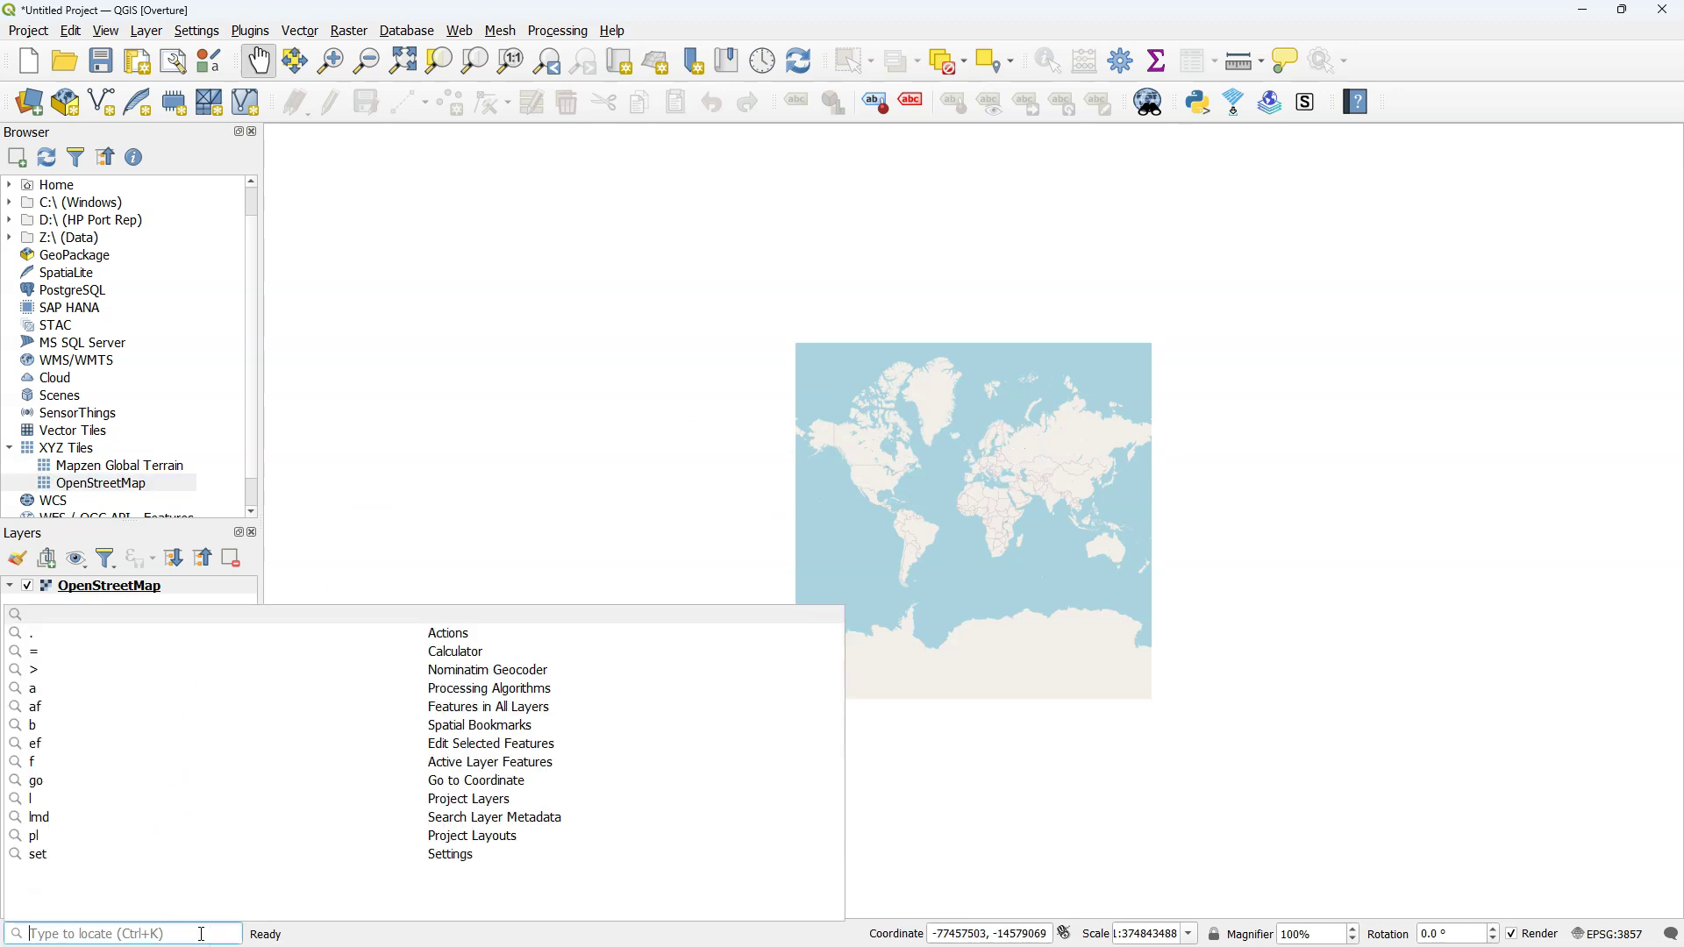
{"action": "type", "text": "> Rotterdam"}
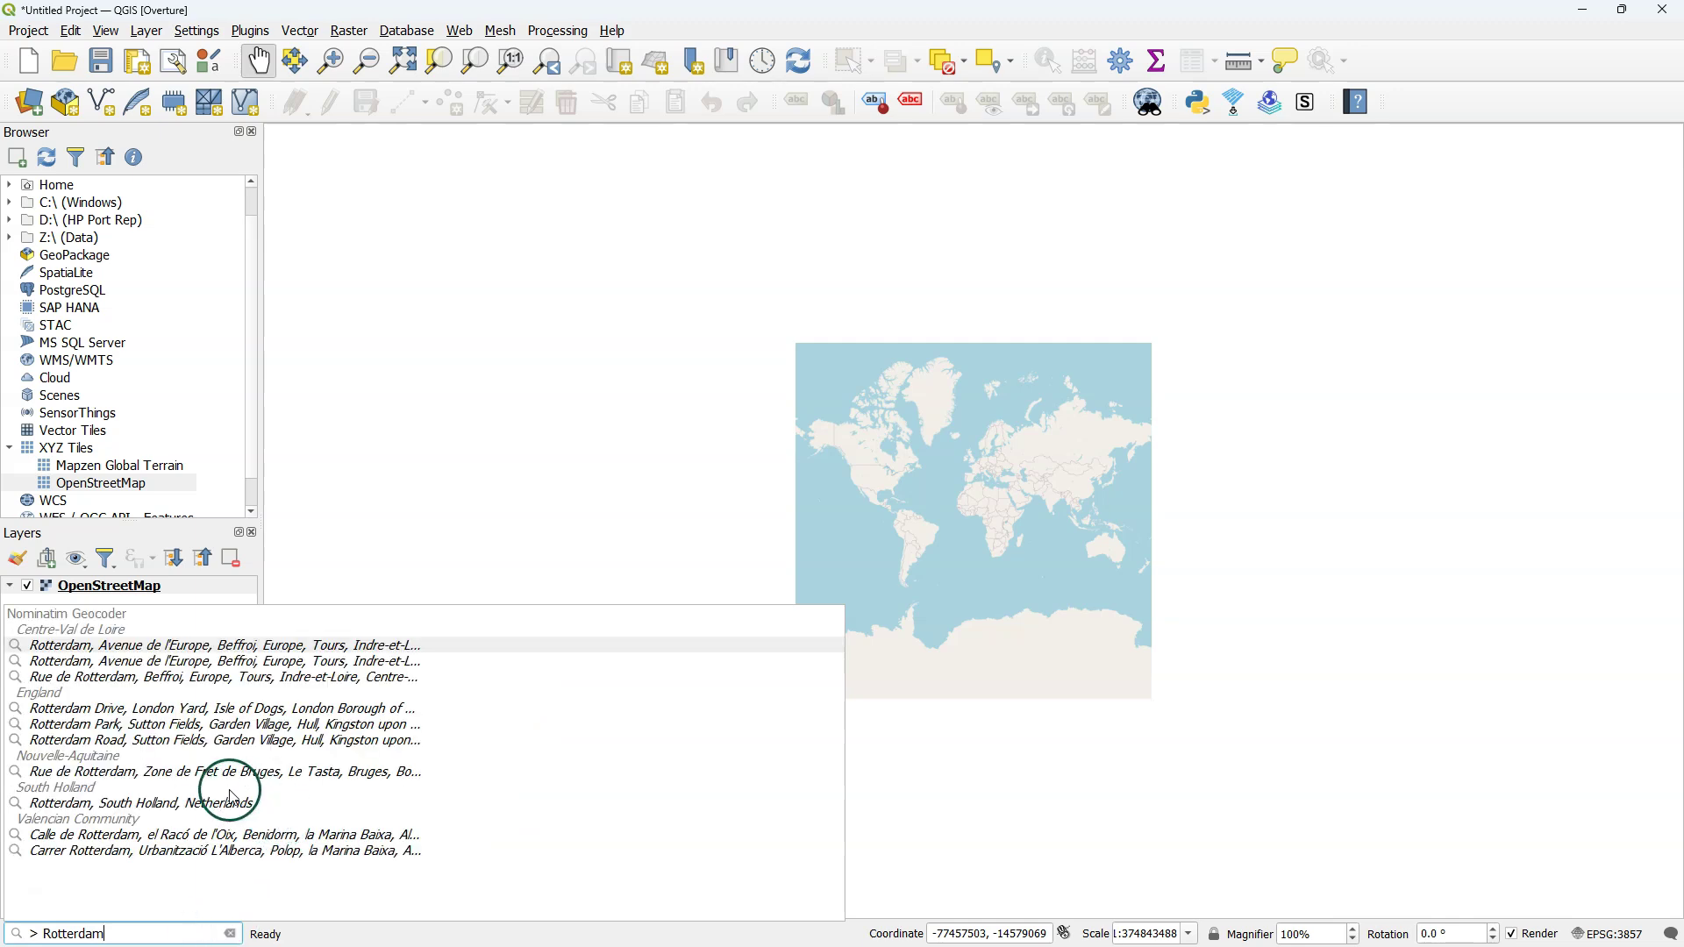
{"action": "left_click", "coordinate": [220, 804]}
{"action": "left_click", "coordinate": [220, 804]}
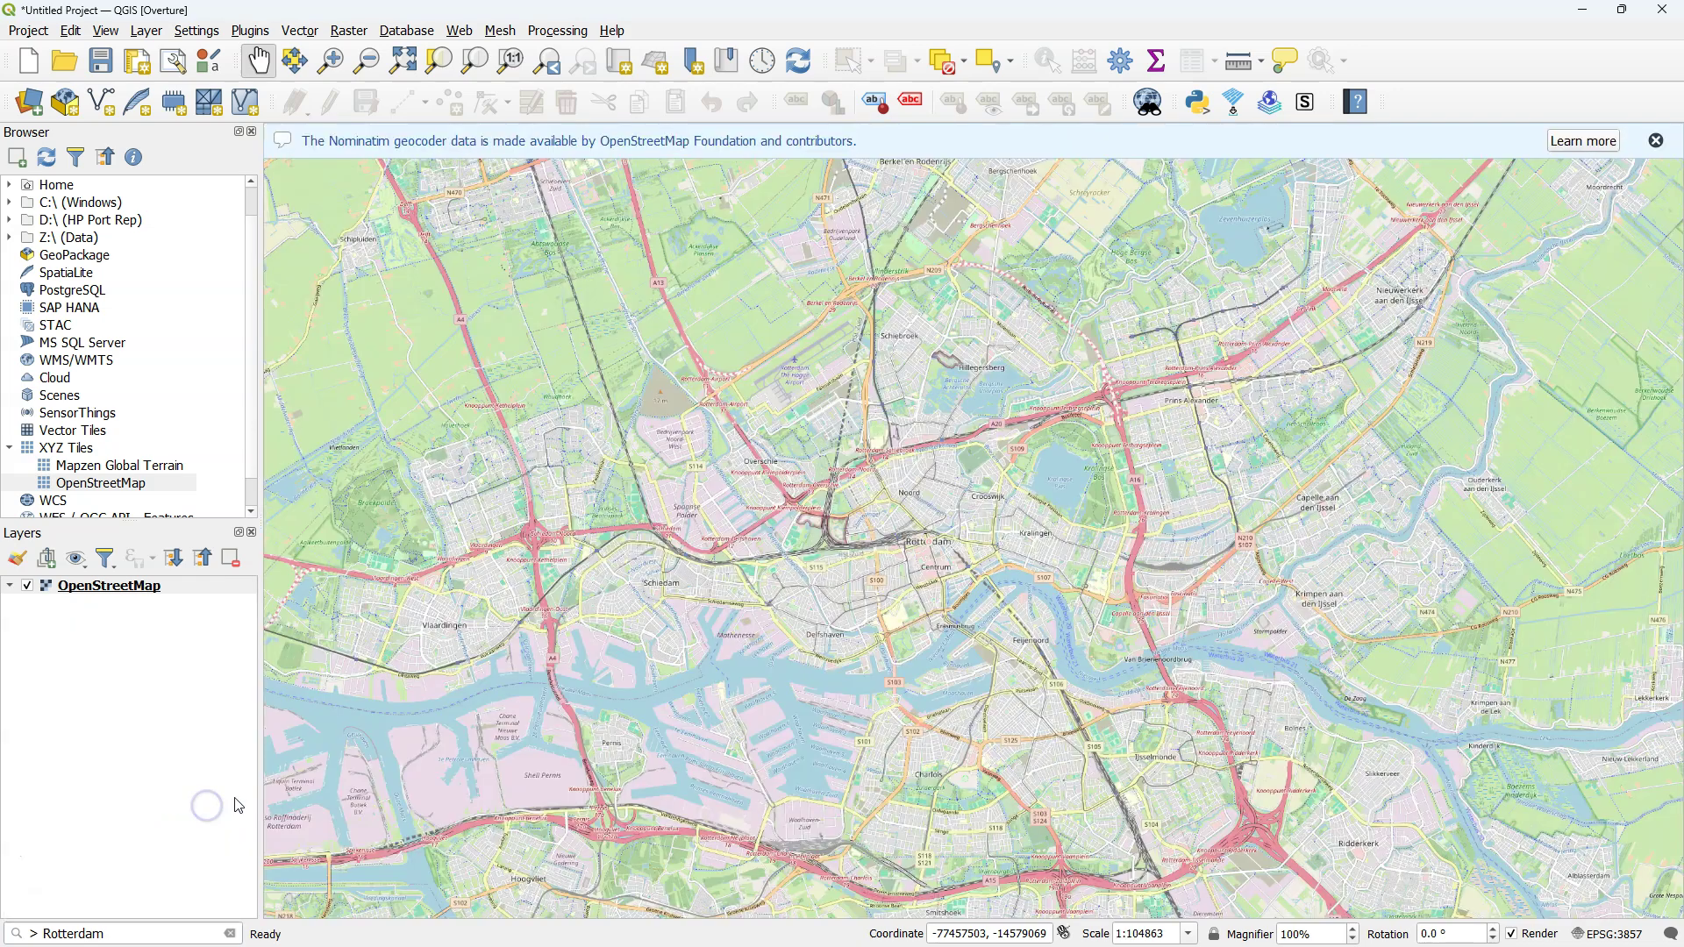
{"action": "scroll", "coordinate": [1020, 502], "scroll_direction": "up", "scroll_amount": 1}
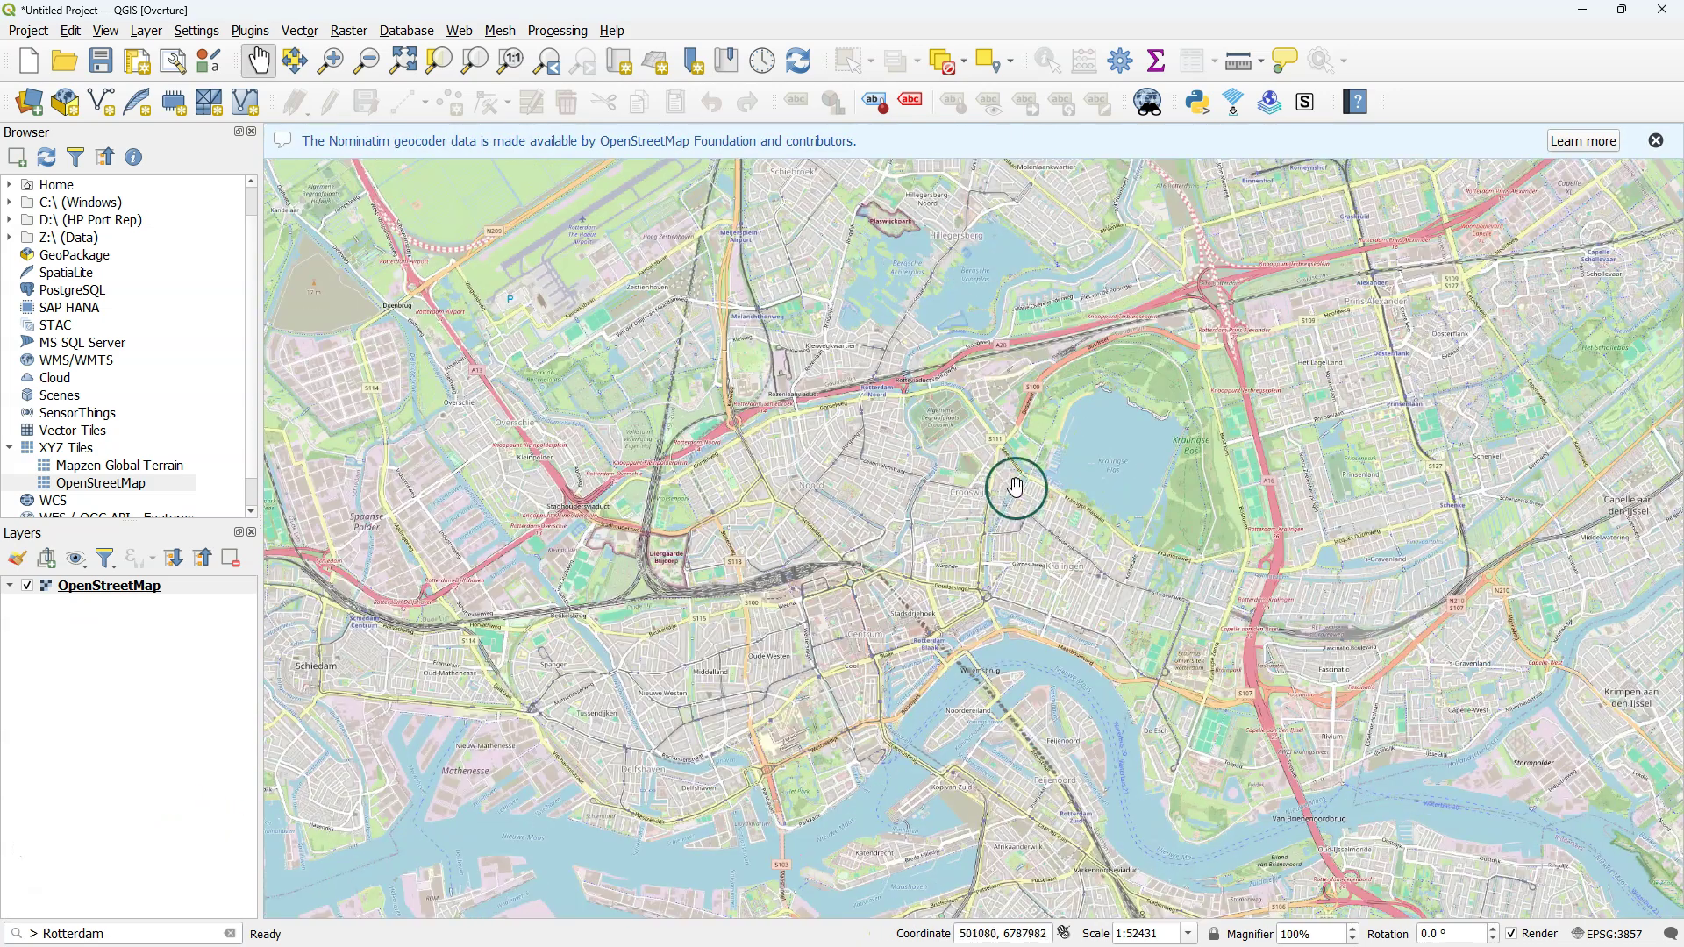
{"action": "scroll", "coordinate": [1015, 488], "scroll_direction": "up", "scroll_amount": 1}
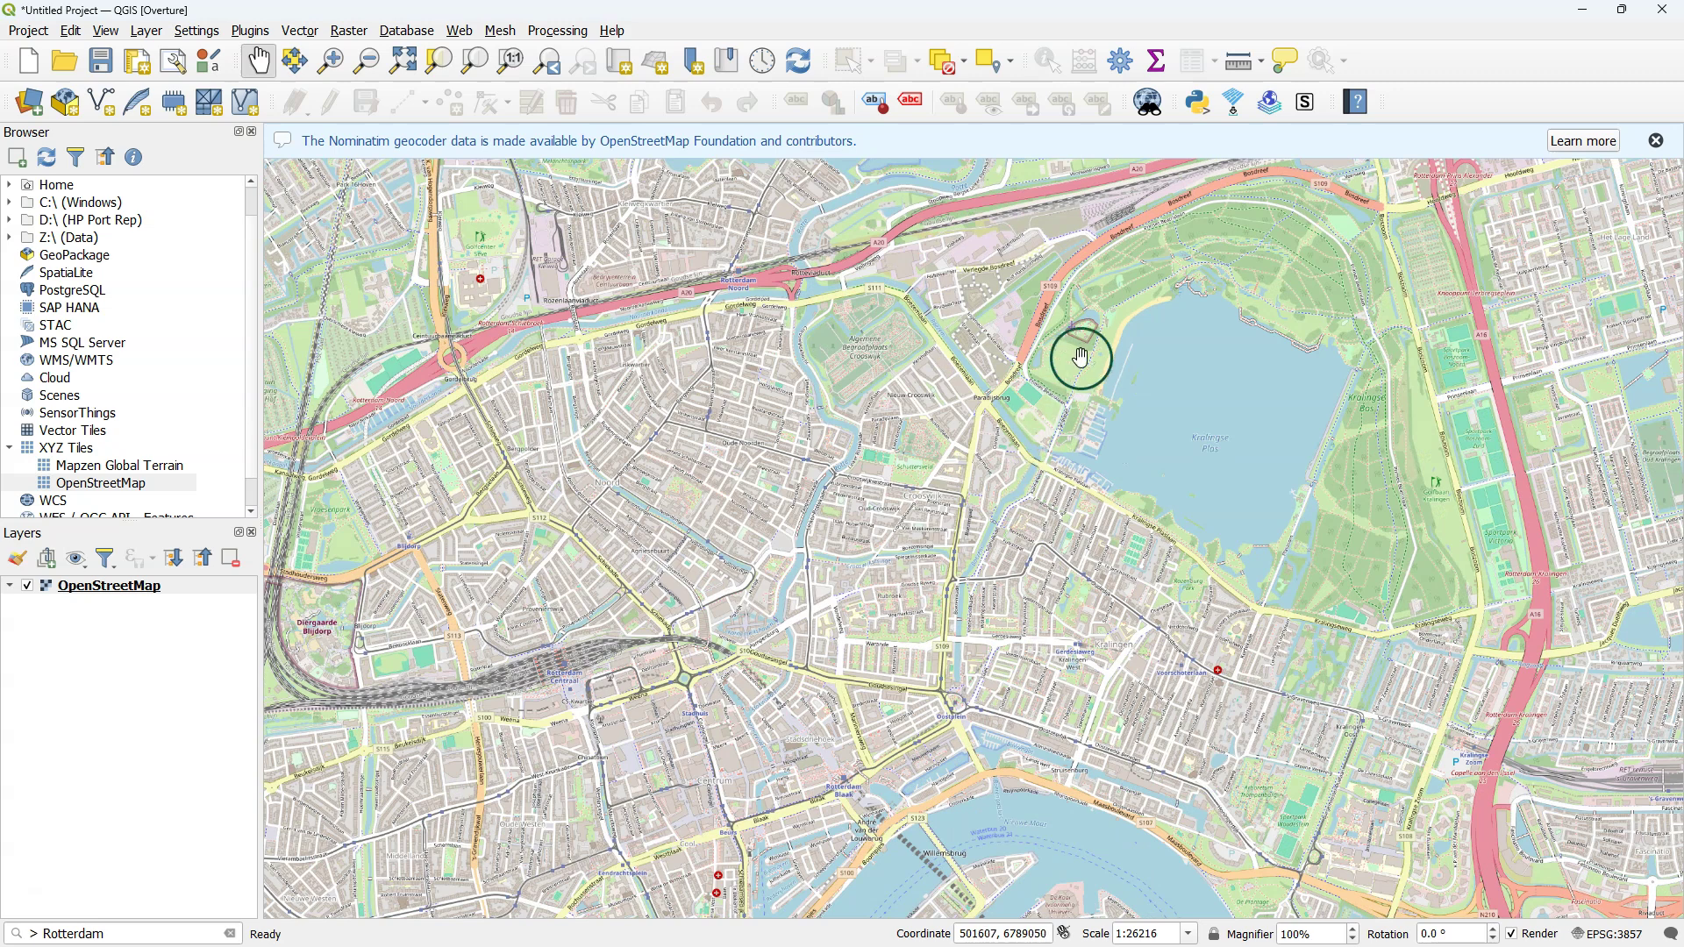
Download the Overture Maps Buildings theme for the current view and save it as parquet
{"action": "left_click", "coordinate": [1655, 140]}
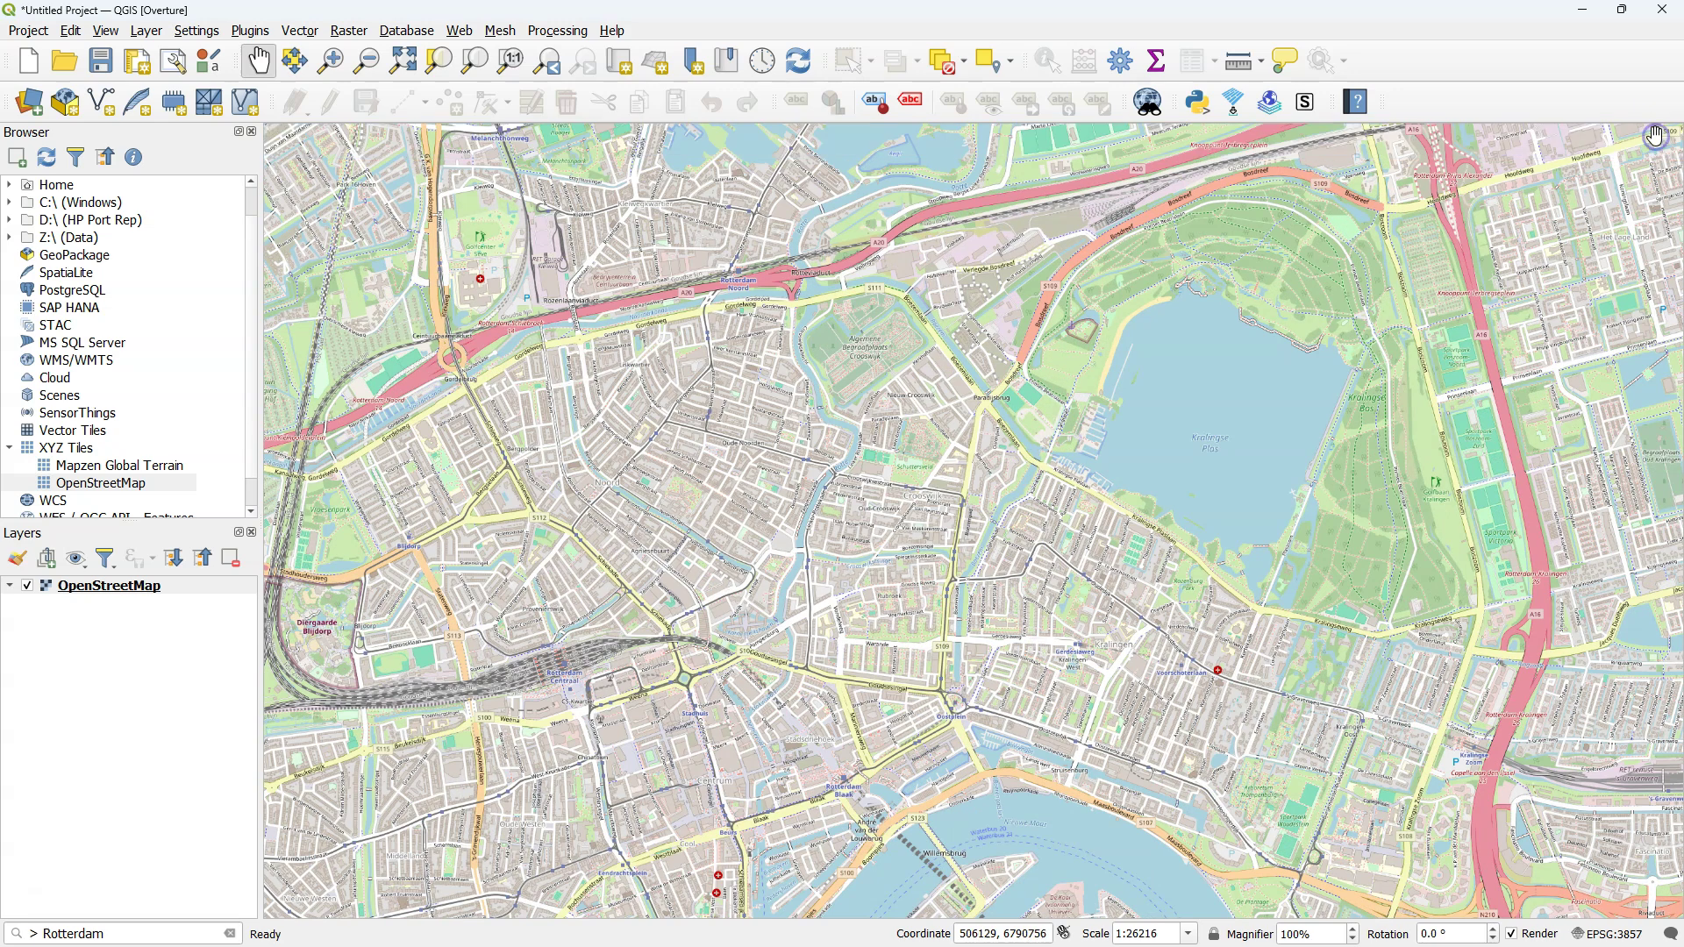
{"action": "left_click", "coordinate": [1270, 103]}
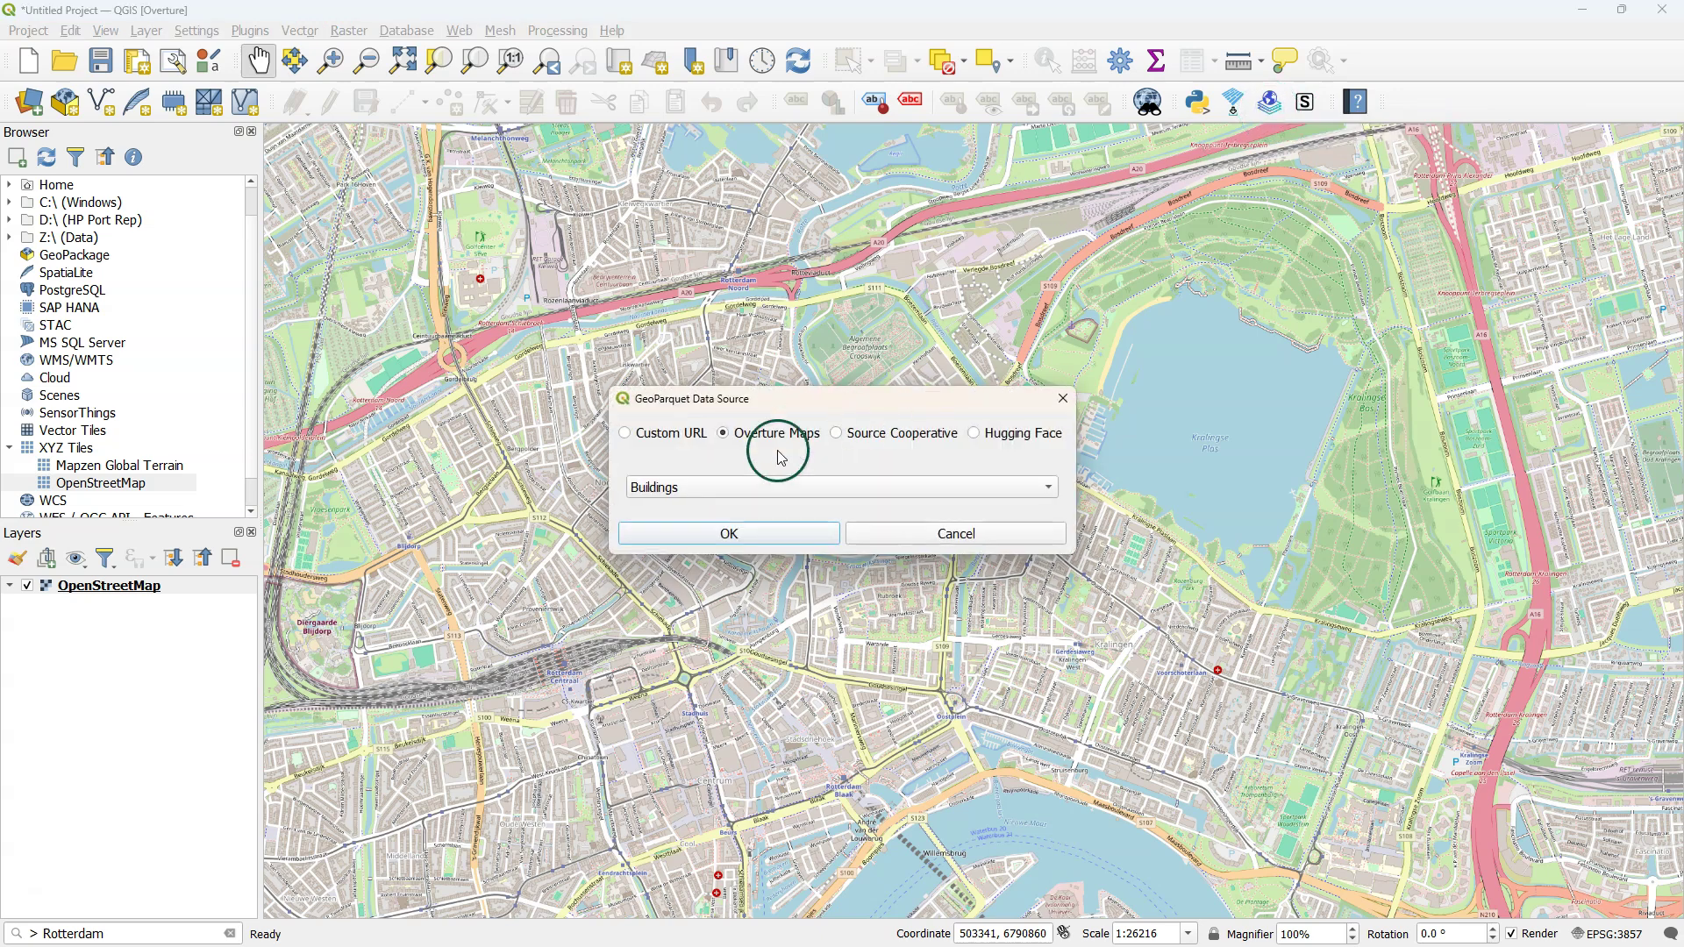
{"action": "left_click", "coordinate": [855, 489]}
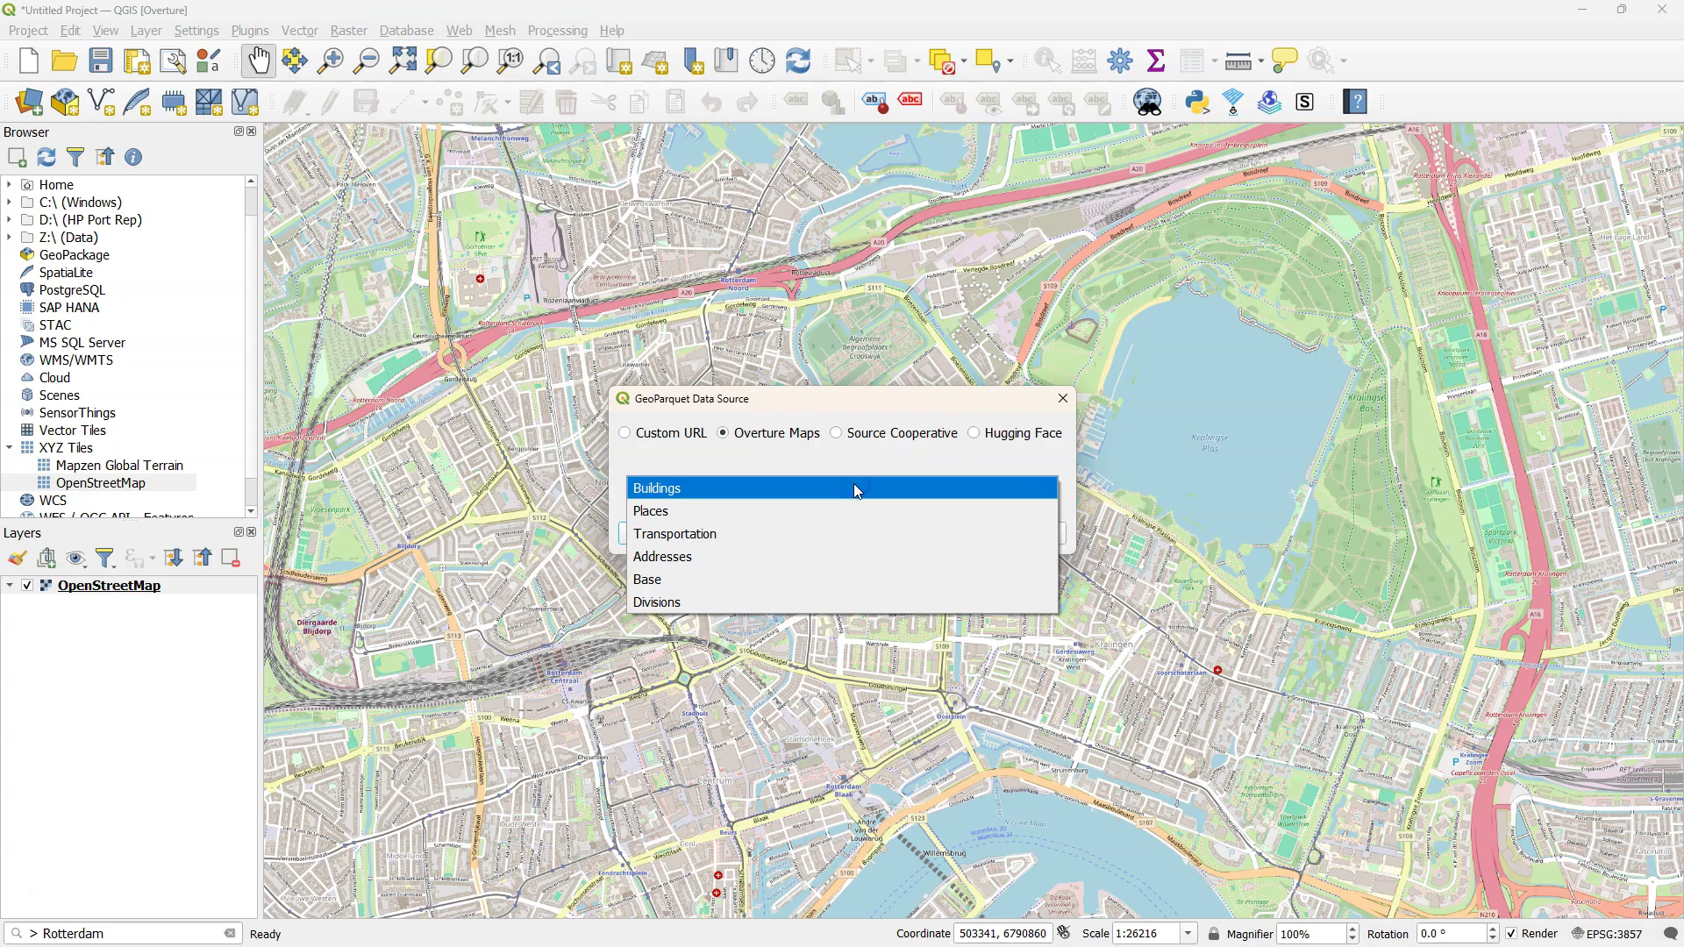
{"action": "left_click", "coordinate": [854, 489]}
{"action": "left_click", "coordinate": [757, 533]}
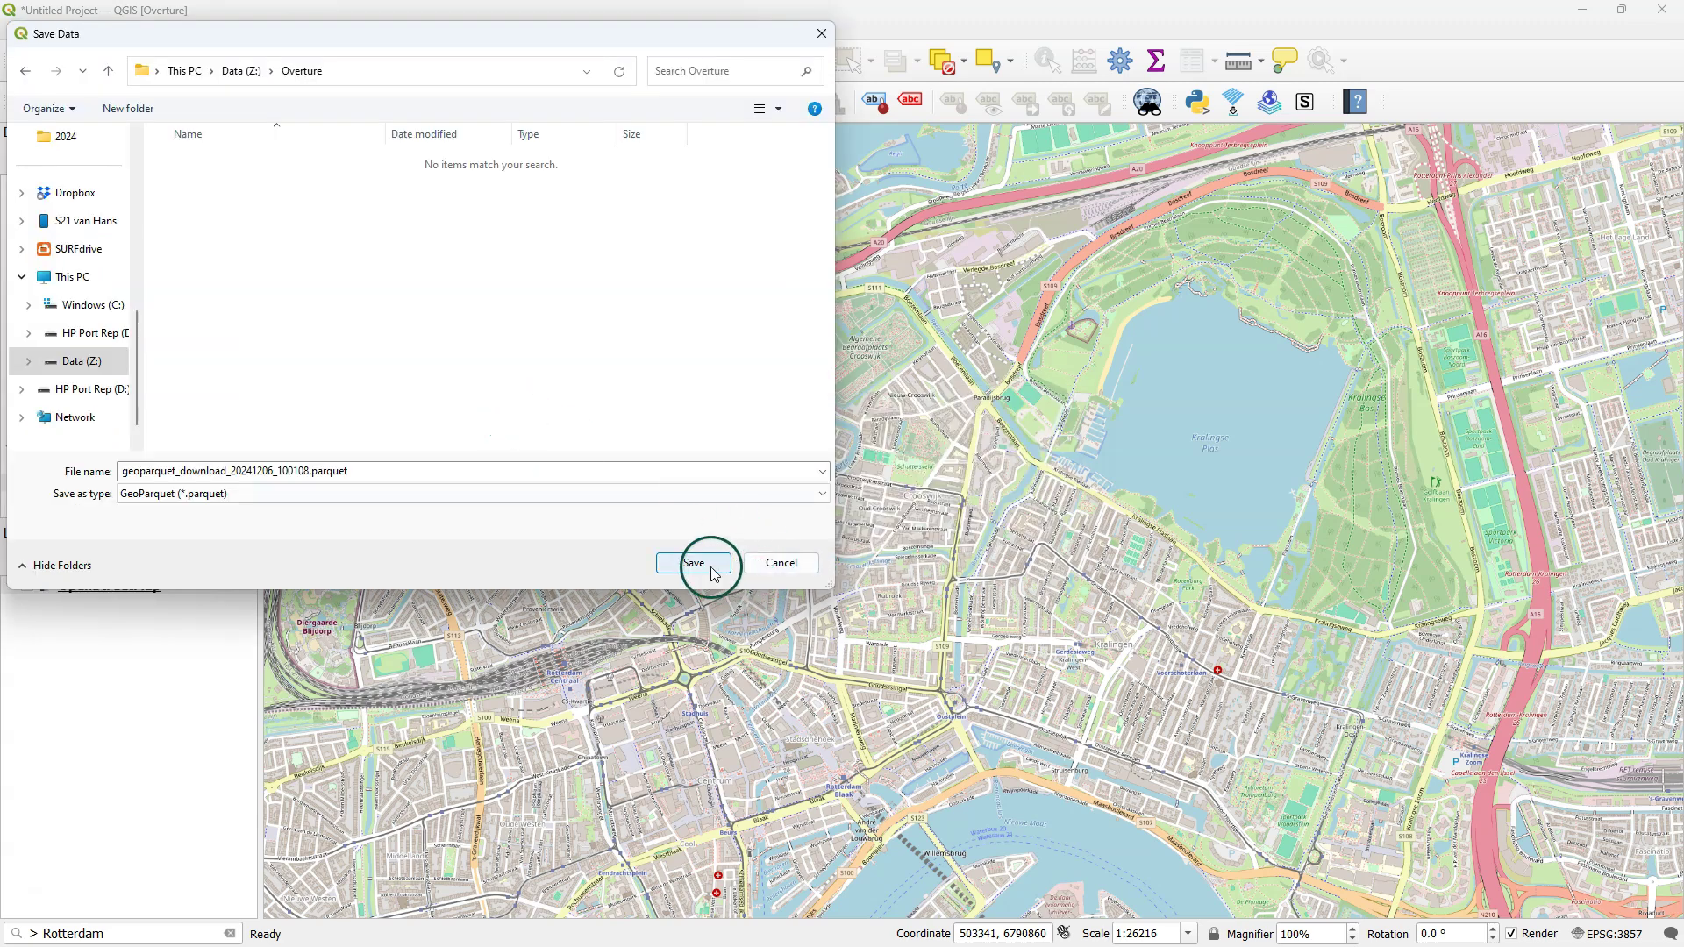
{"action": "left_click", "coordinate": [711, 567]}
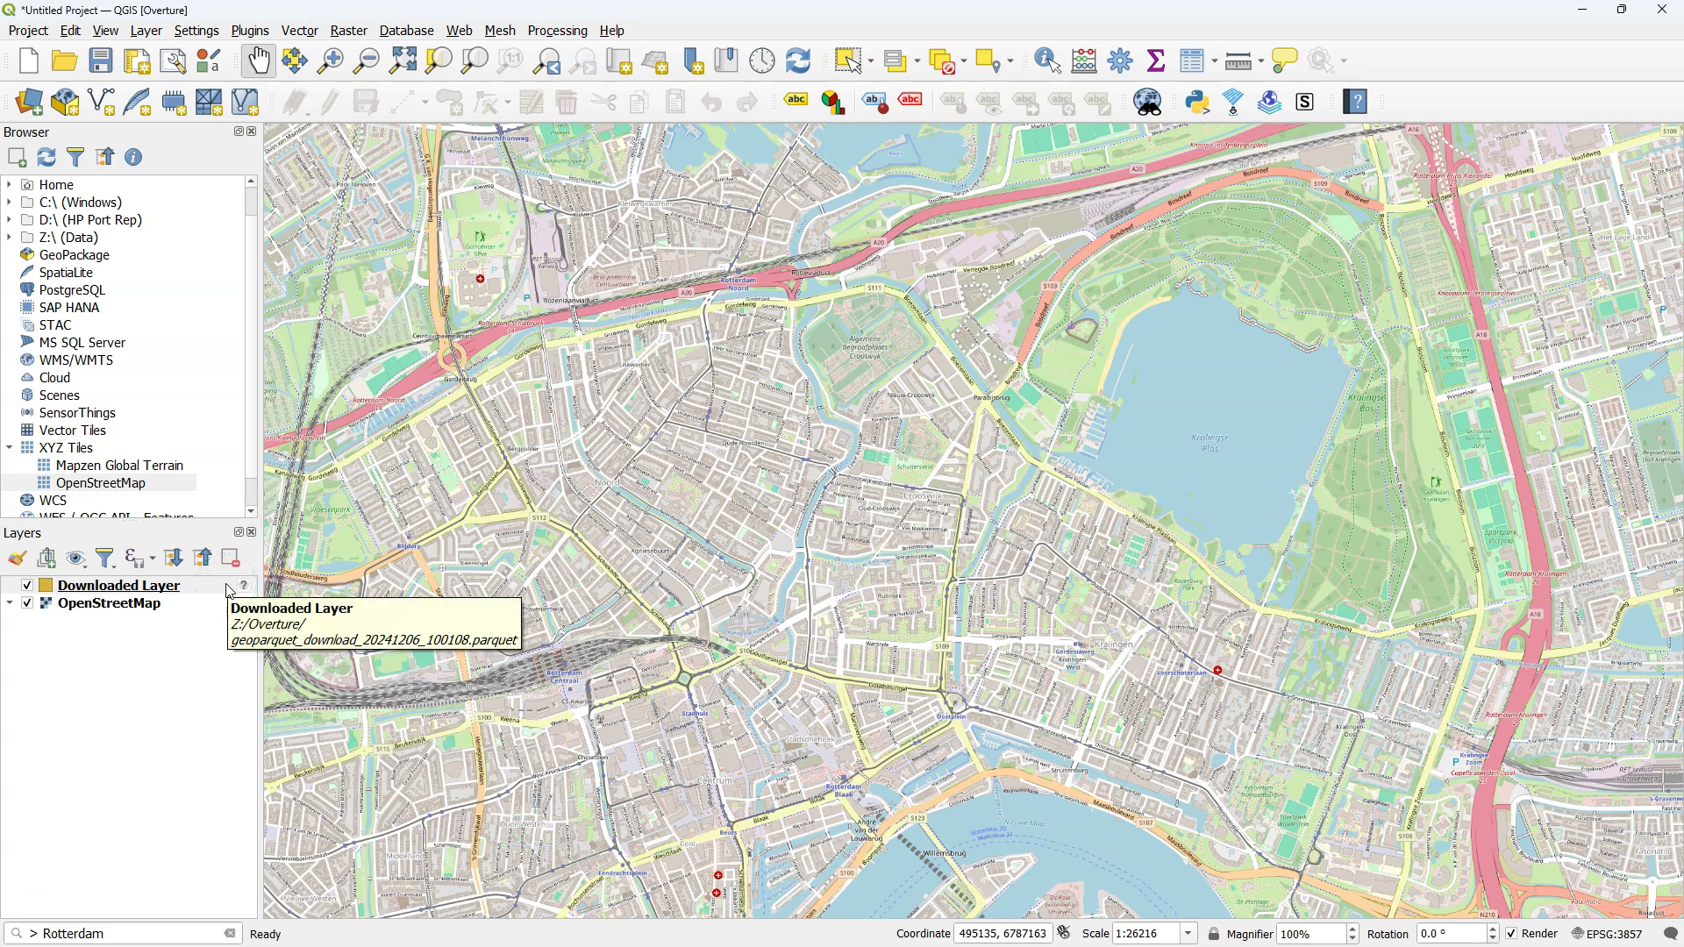
Zoom the map to the downloaded buildings layer
{"action": "left_click", "coordinate": [82, 588]}
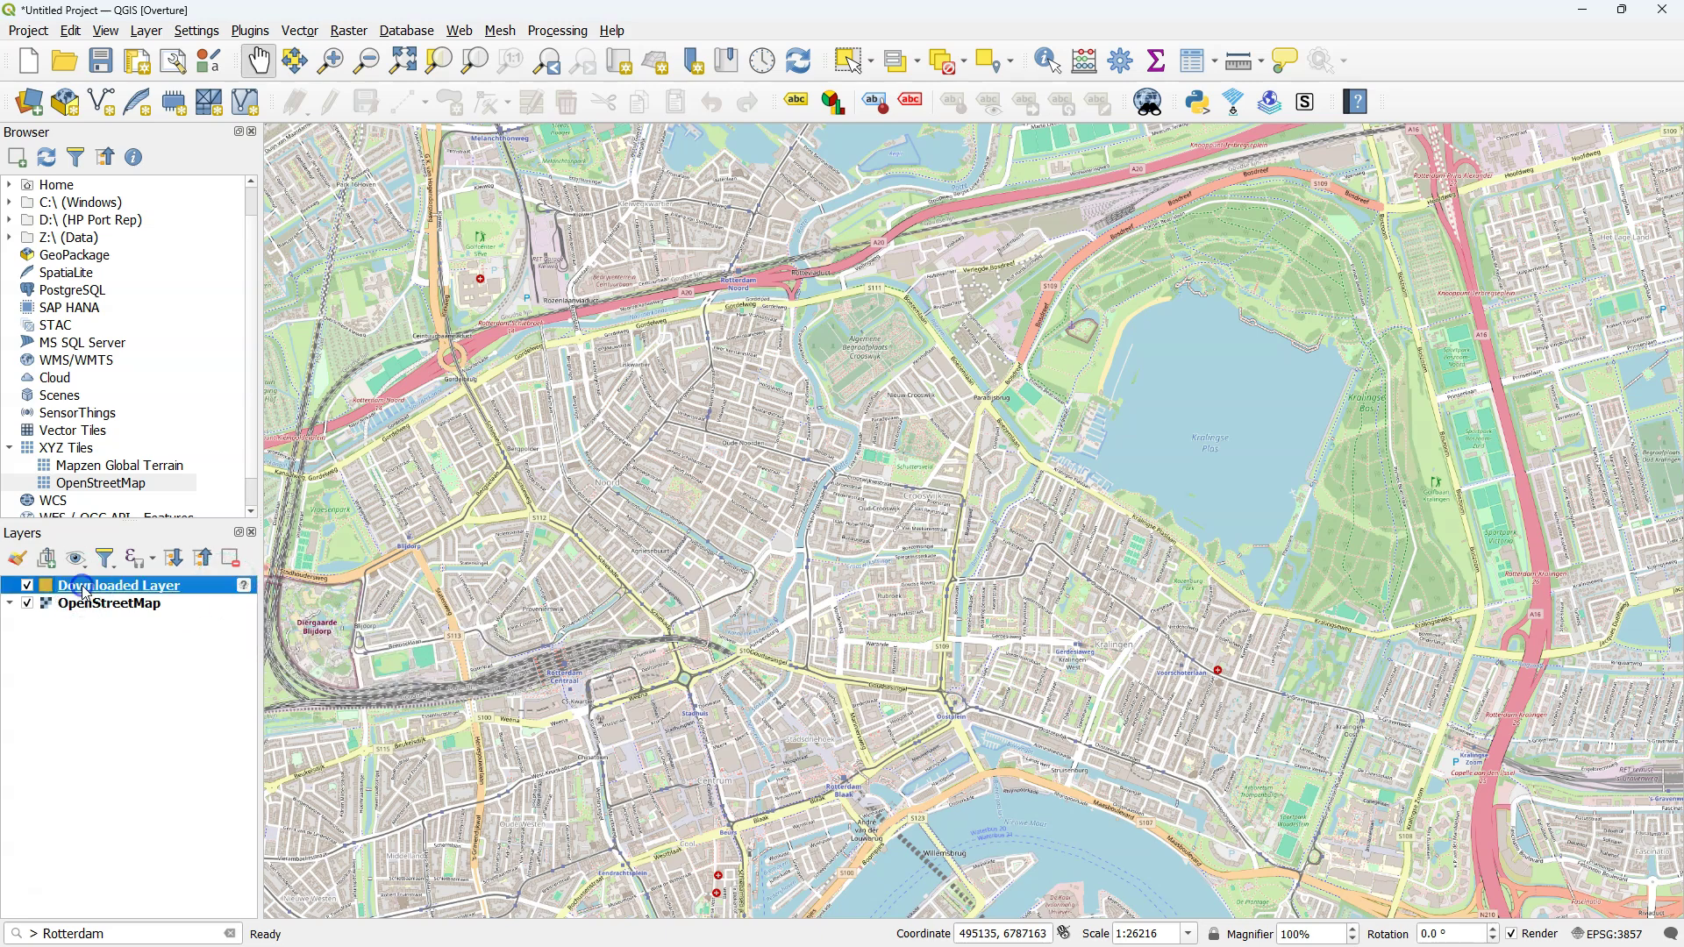
{"action": "right_click", "coordinate": [82, 587]}
{"action": "left_click", "coordinate": [136, 153]}
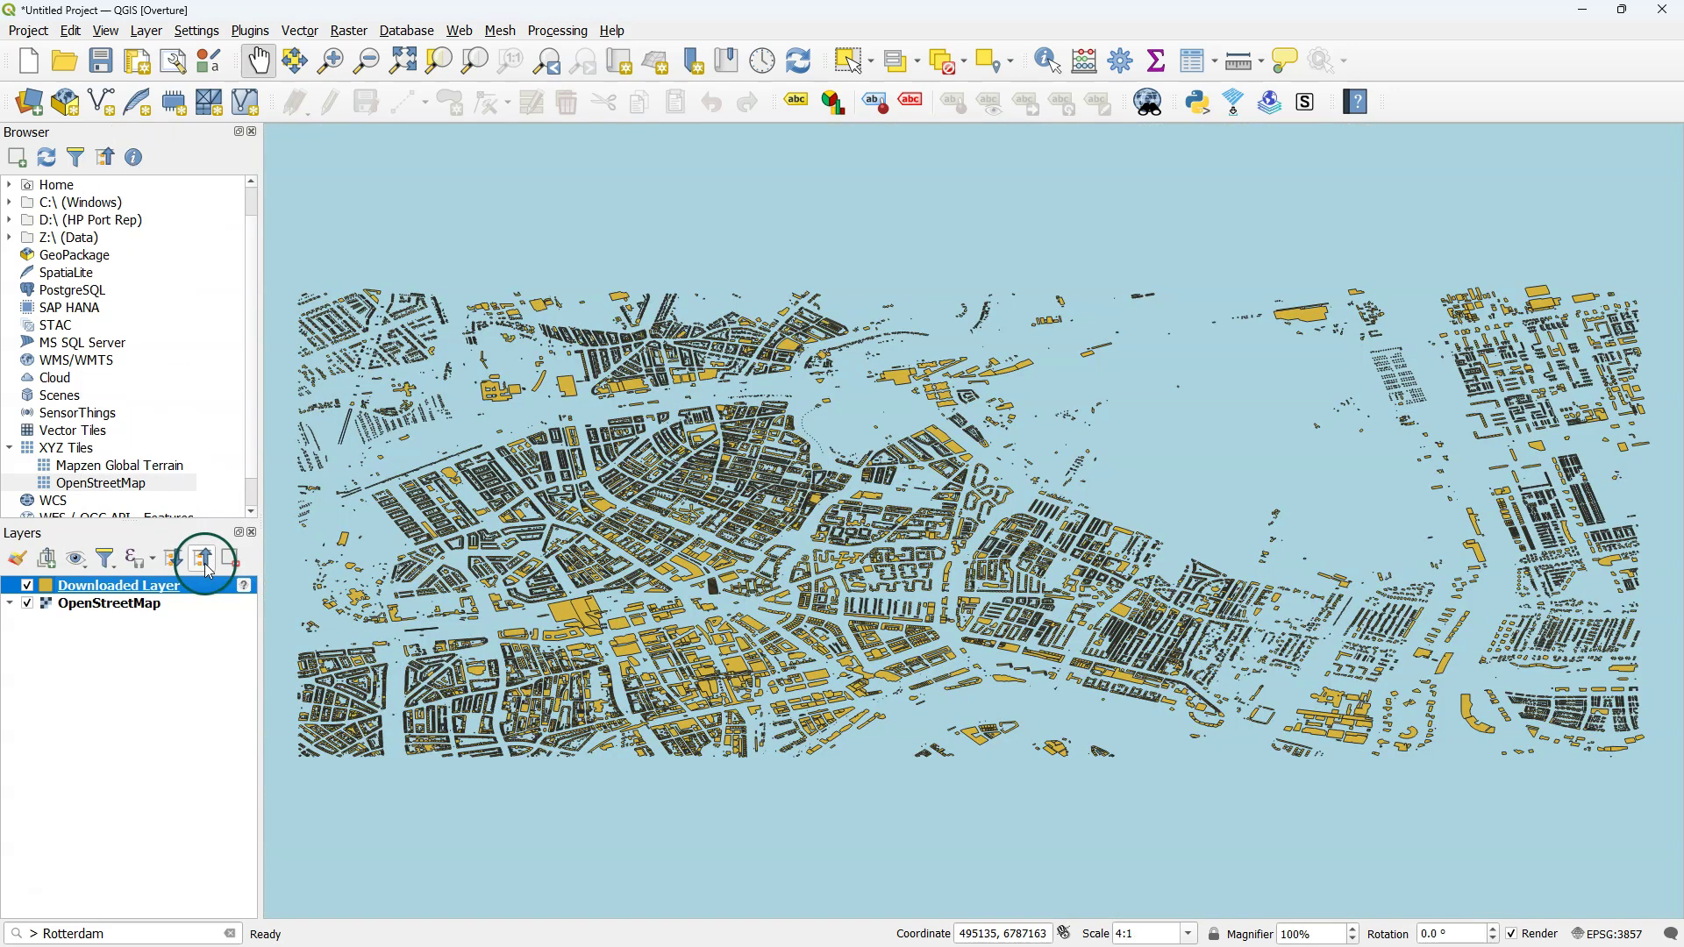
Assign the WGS 84 (EPSG:4326) coordinate system to the buildings layer
{"action": "left_click", "coordinate": [242, 587]}
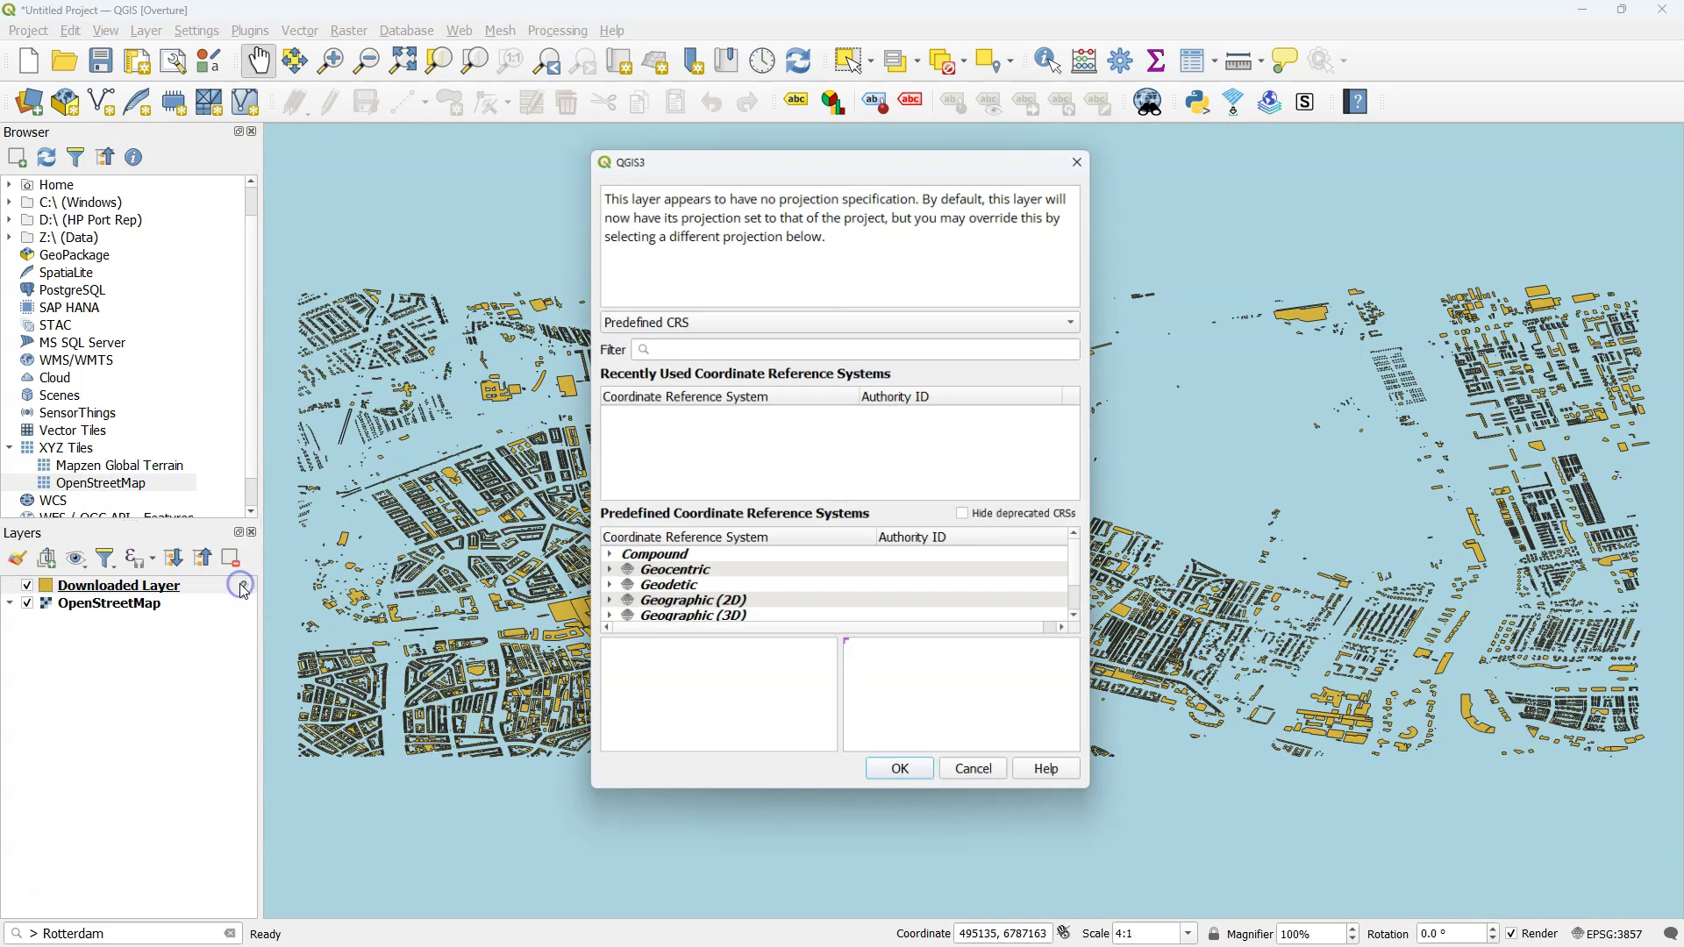
{"action": "left_click", "coordinate": [685, 346]}
{"action": "type", "text": "43"}
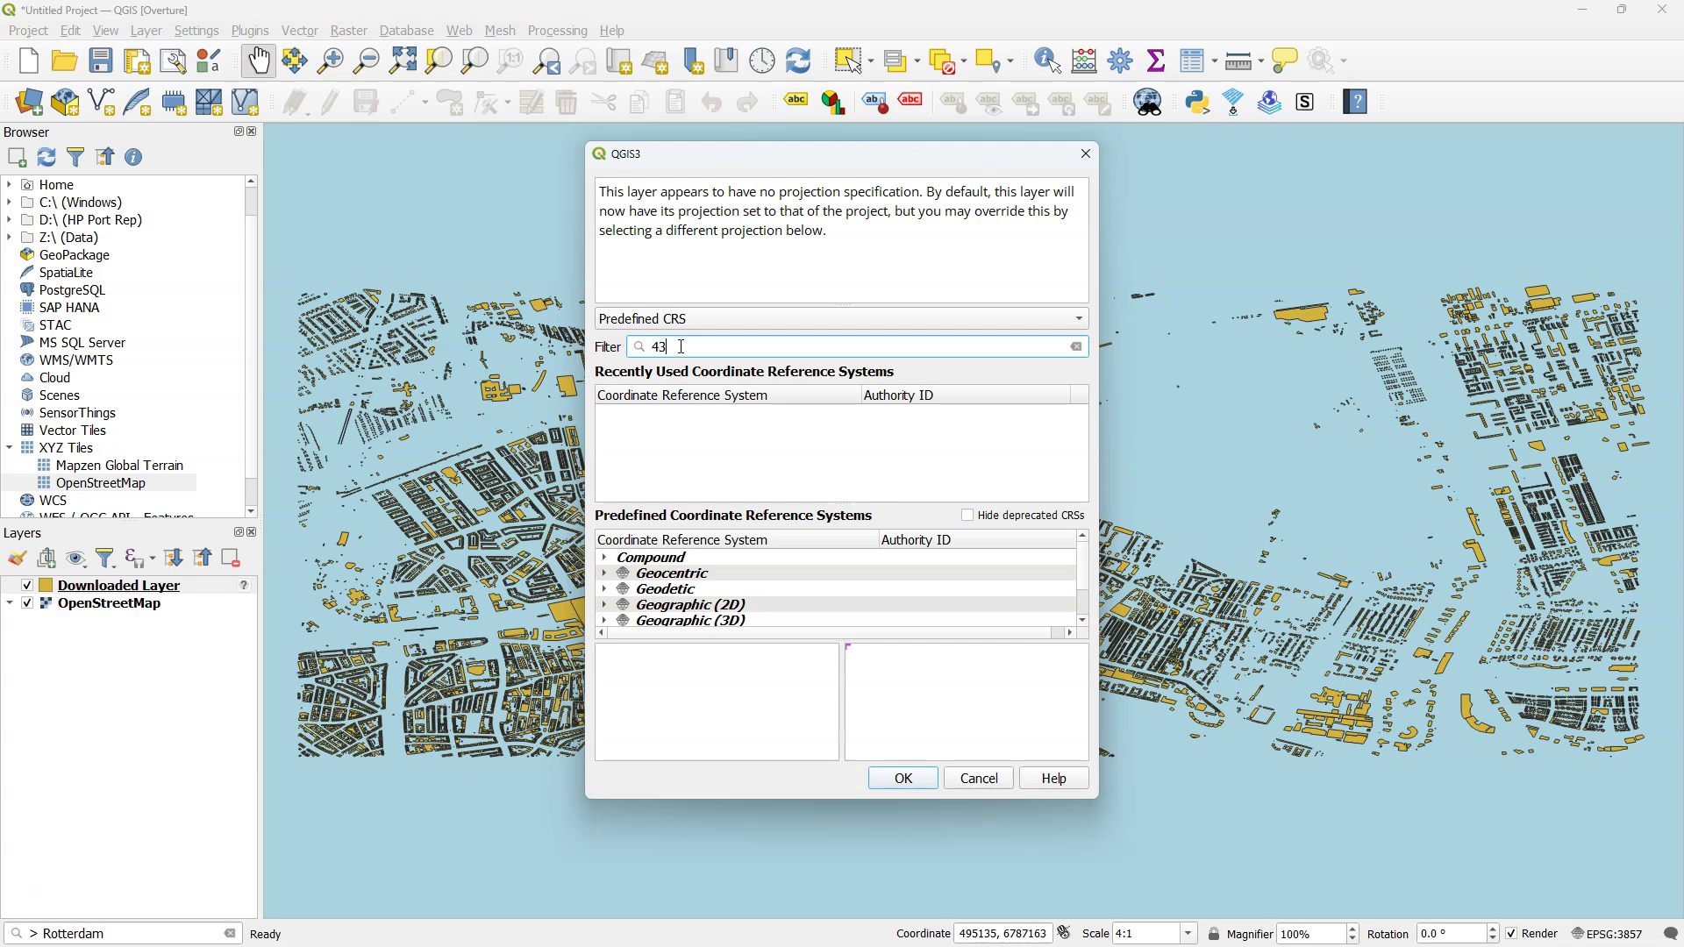
{"action": "type", "text": "26"}
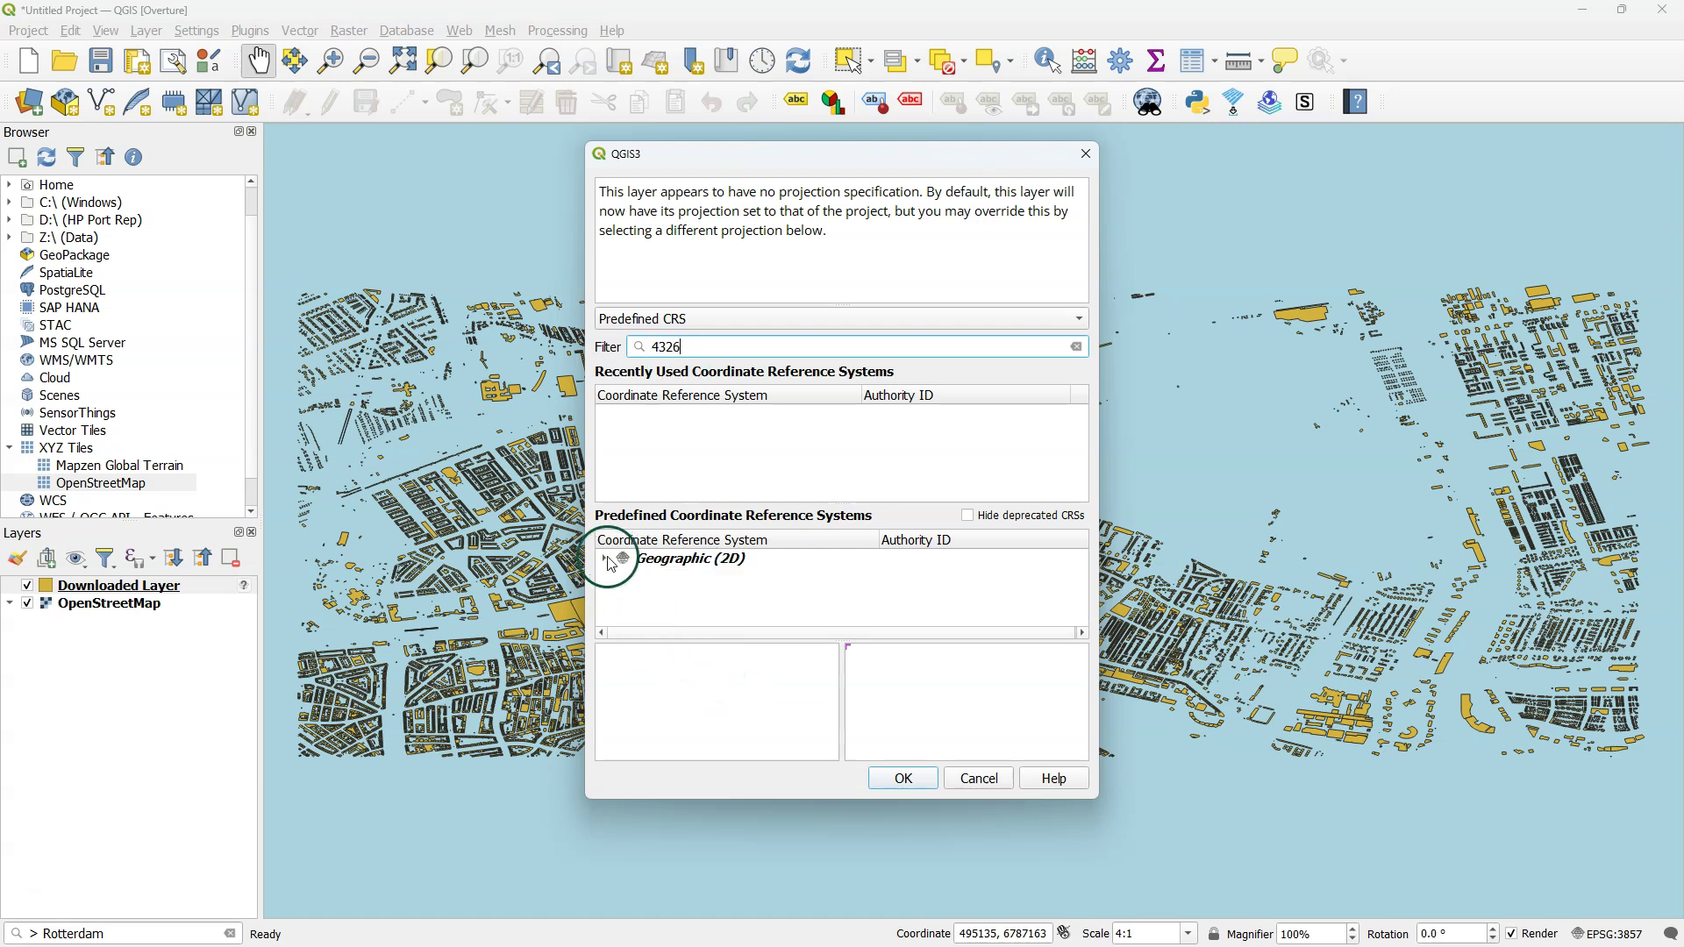
{"action": "left_click", "coordinate": [605, 560]}
{"action": "left_click", "coordinate": [659, 576]}
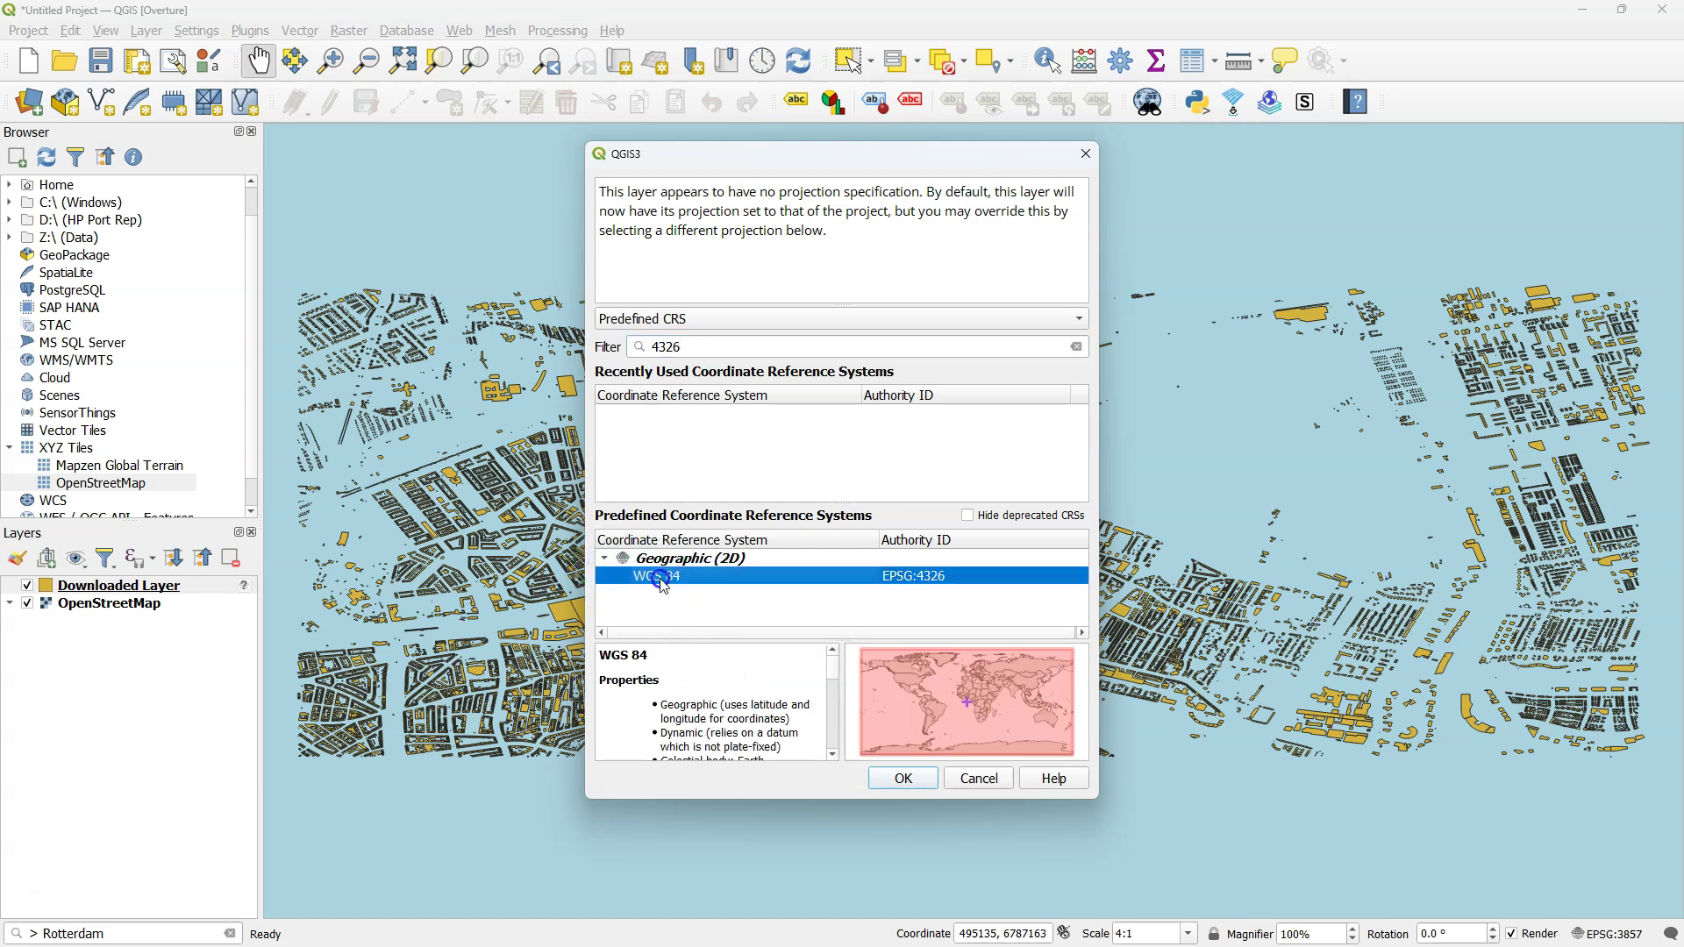
{"action": "left_click", "coordinate": [899, 780]}
Zoom to the re-referenced buildings and bring up the Overture Maps theme list again
{"action": "right_click", "coordinate": [165, 586]}
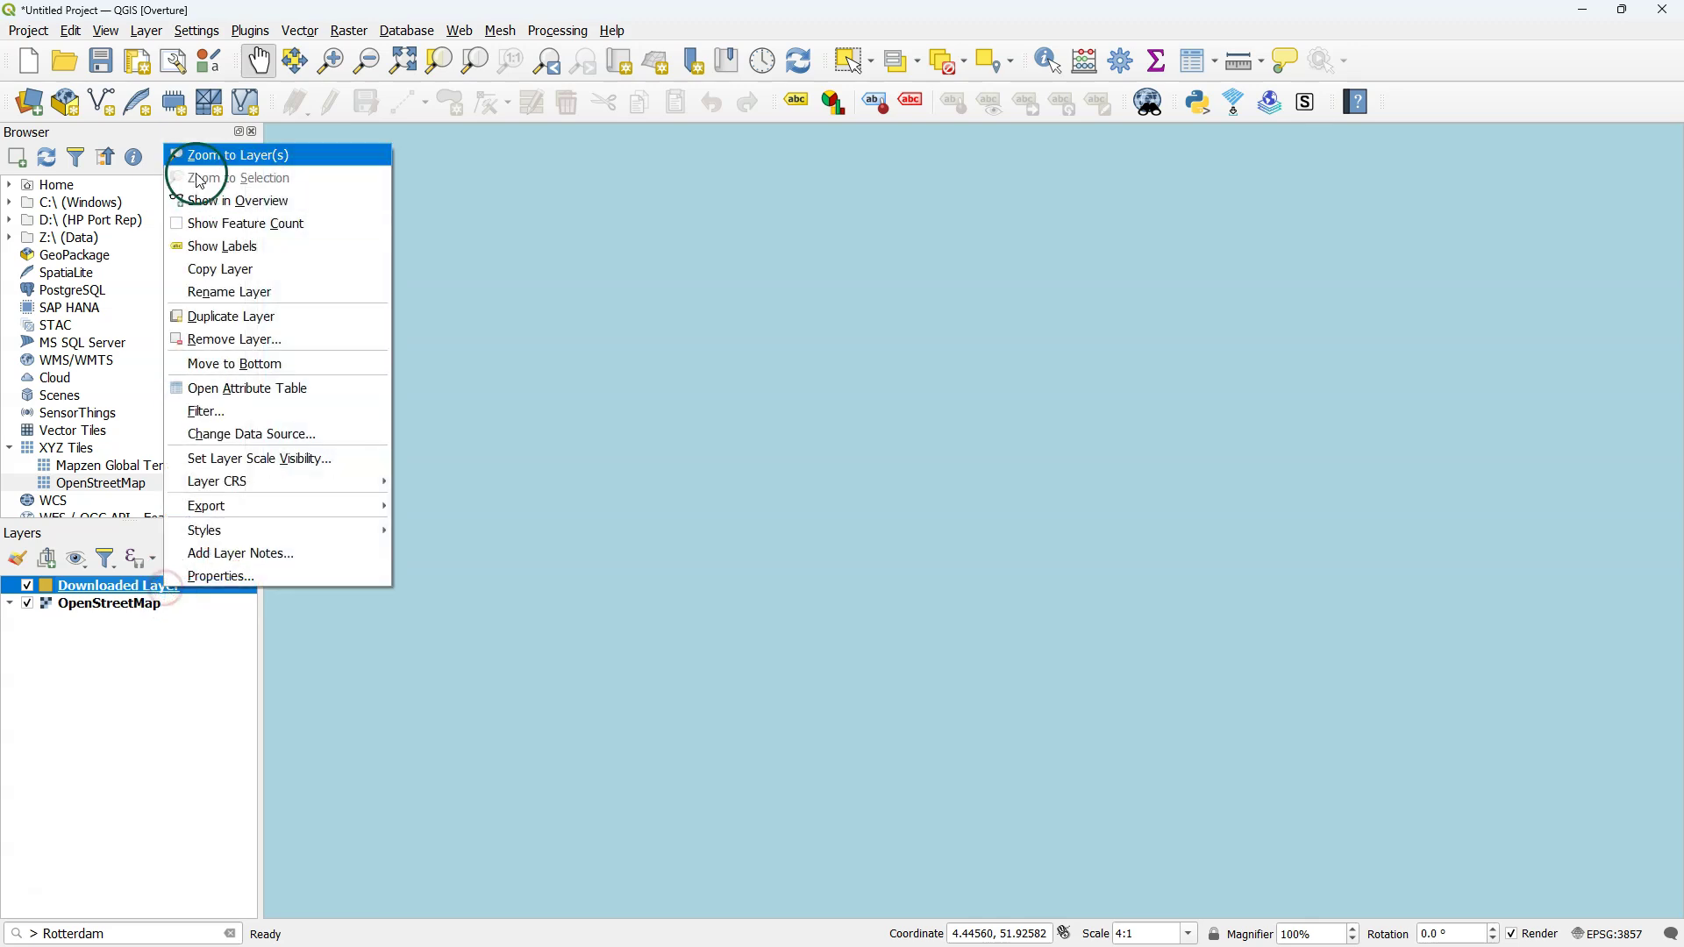
{"action": "left_click", "coordinate": [238, 155]}
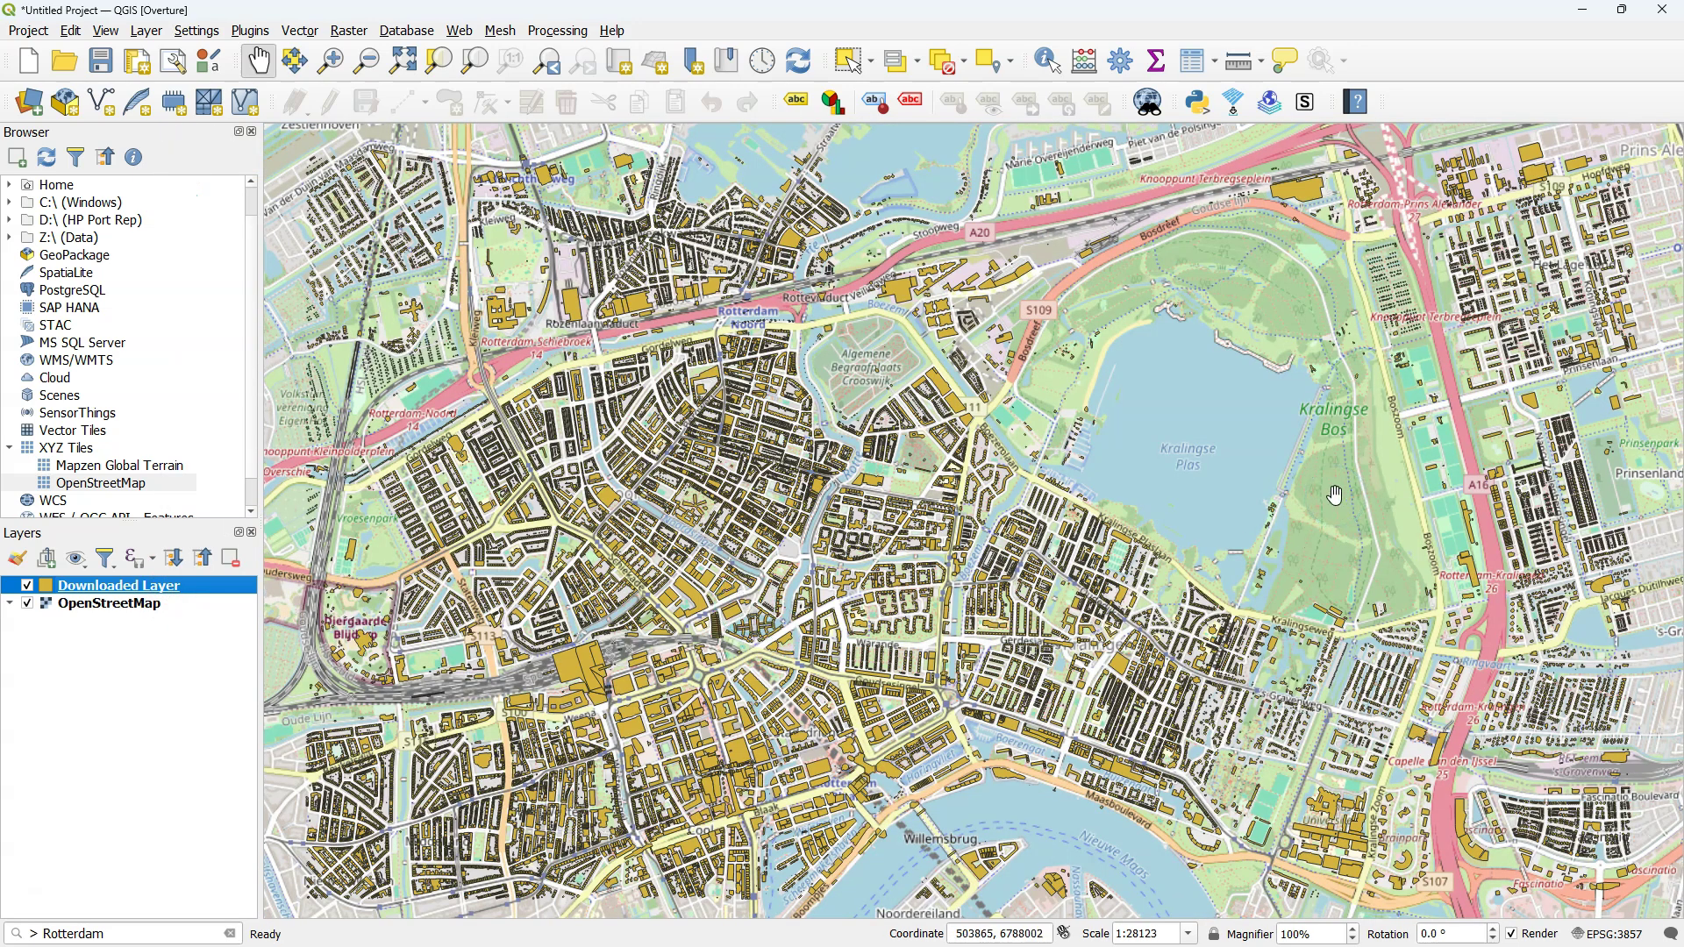
{"action": "scroll", "coordinate": [1054, 500], "scroll_direction": "down", "scroll_amount": 1}
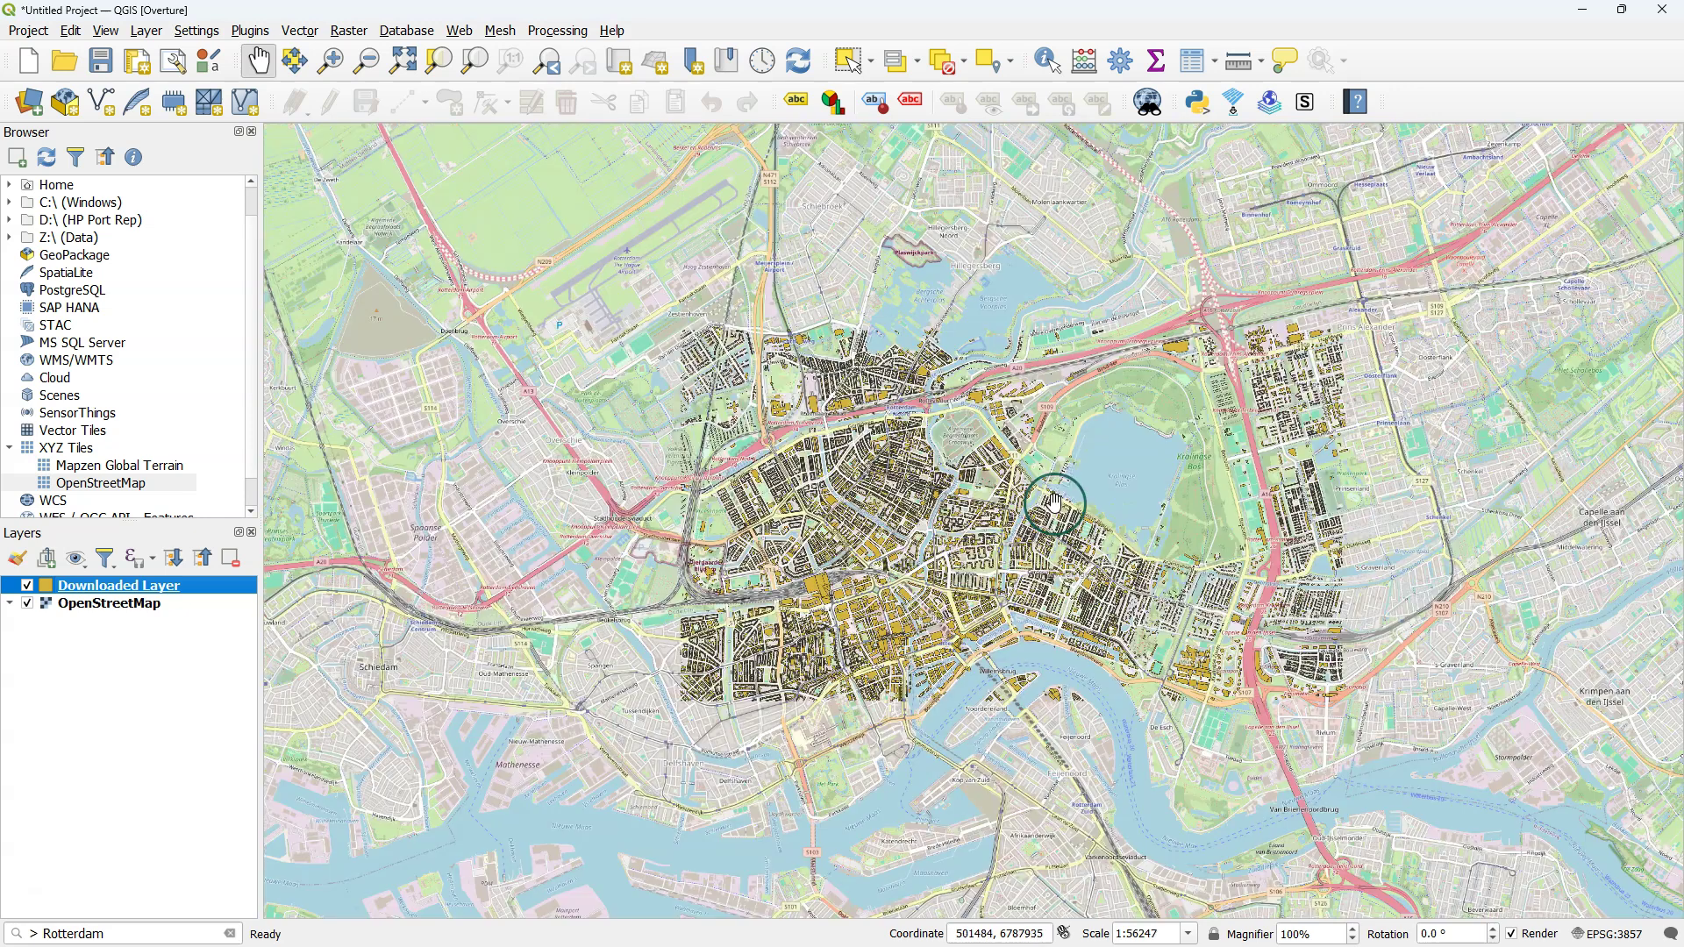
{"action": "scroll", "coordinate": [1052, 501], "scroll_direction": "up", "scroll_amount": 1}
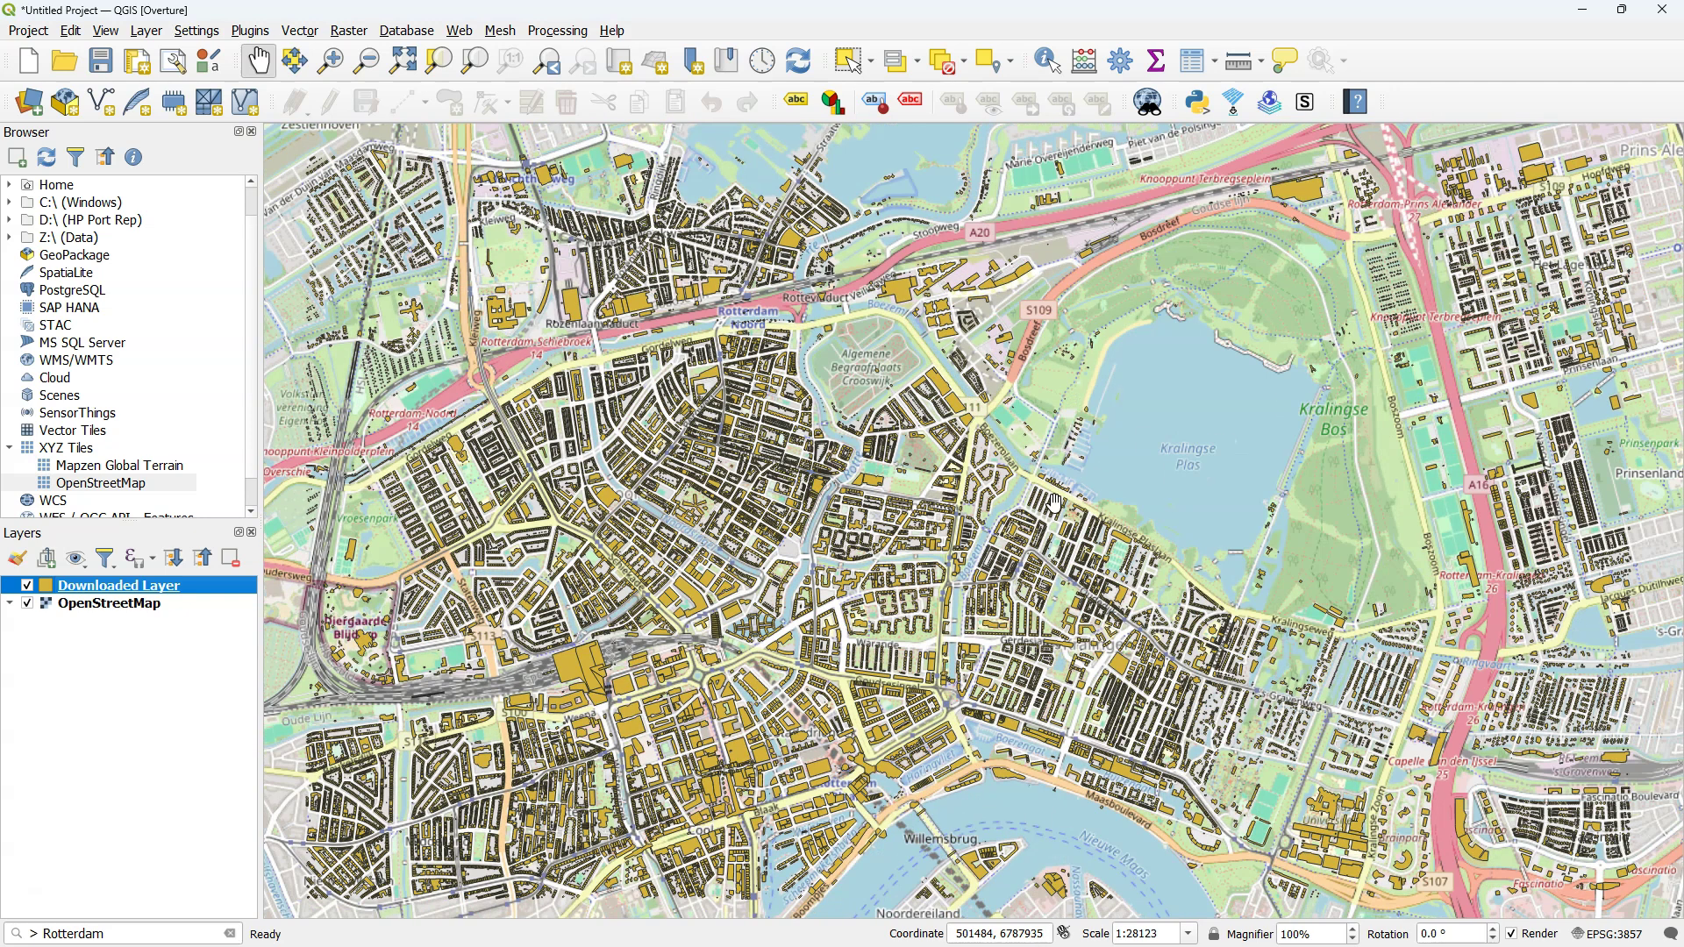
{"action": "left_click", "coordinate": [1271, 101]}
{"action": "left_click", "coordinate": [760, 488]}
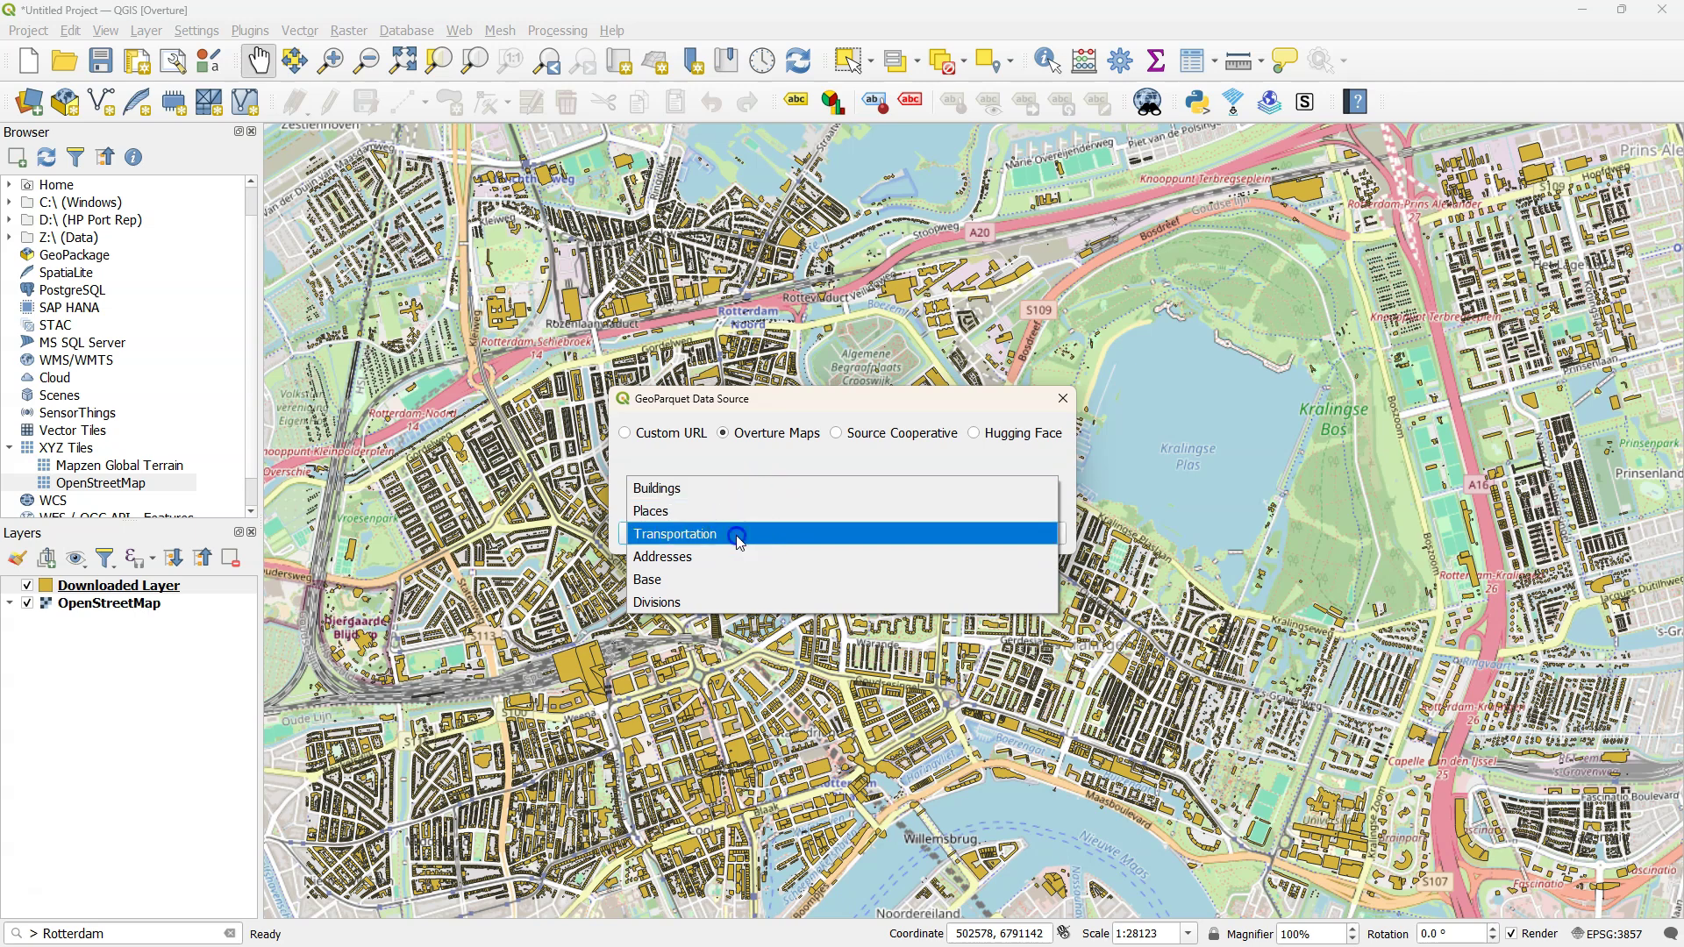
Download the Overture Transportation theme and save it as a parquet file
{"action": "left_click", "coordinate": [737, 537]}
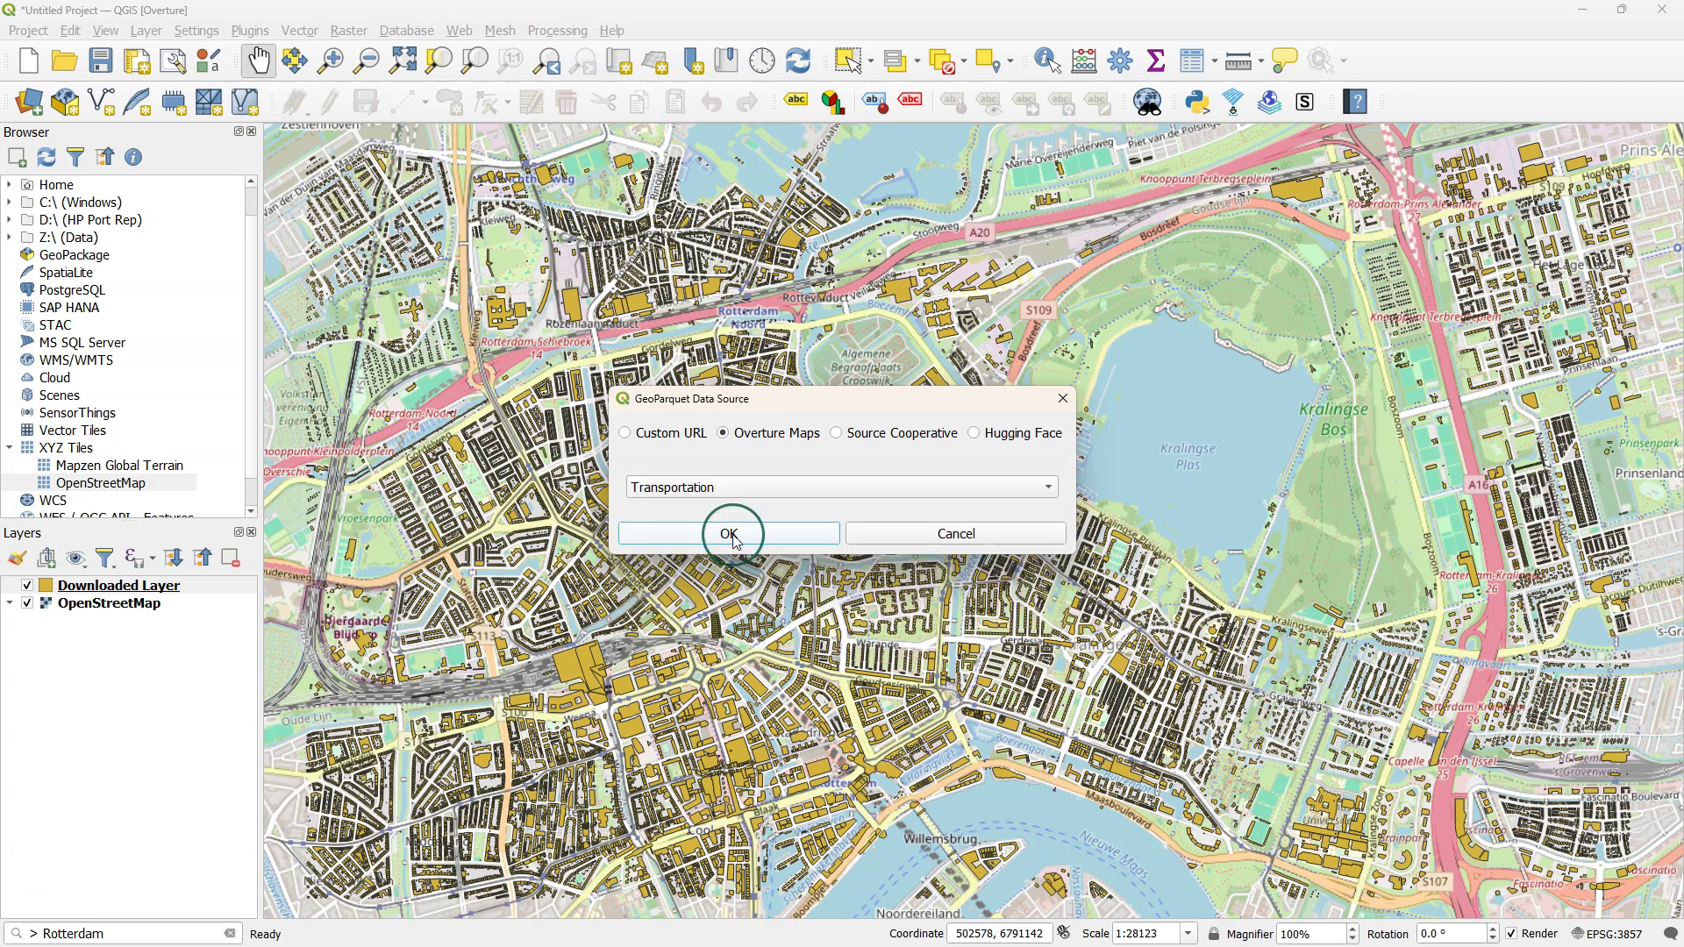
{"action": "left_click", "coordinate": [732, 535]}
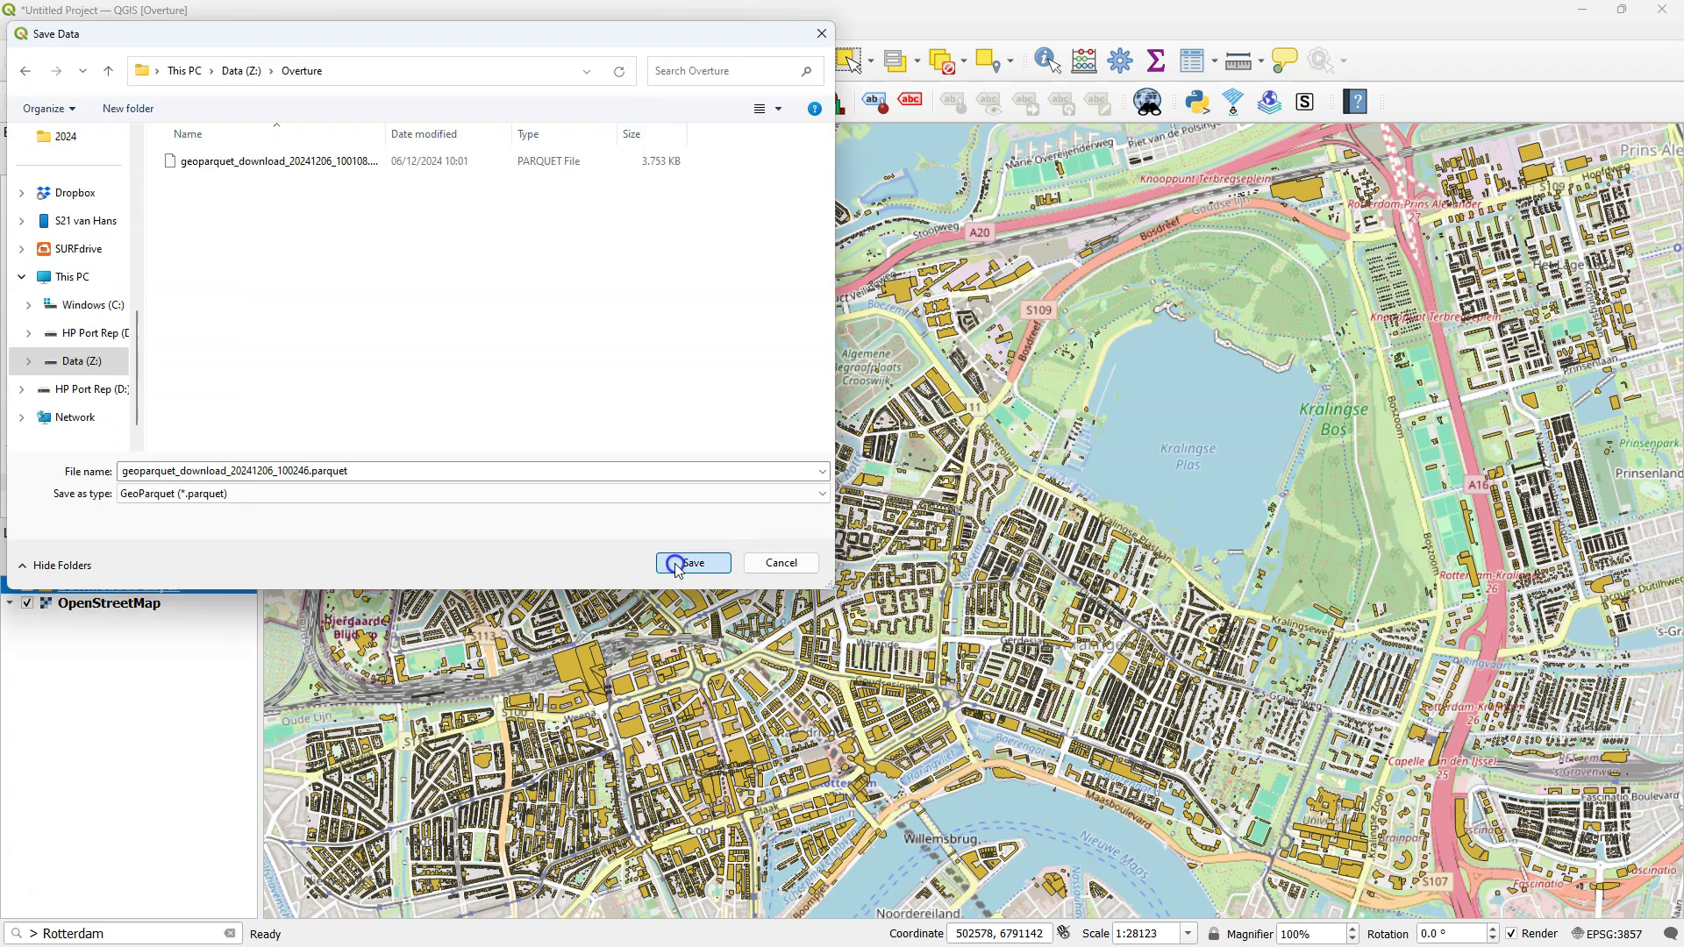
{"action": "left_click", "coordinate": [698, 563]}
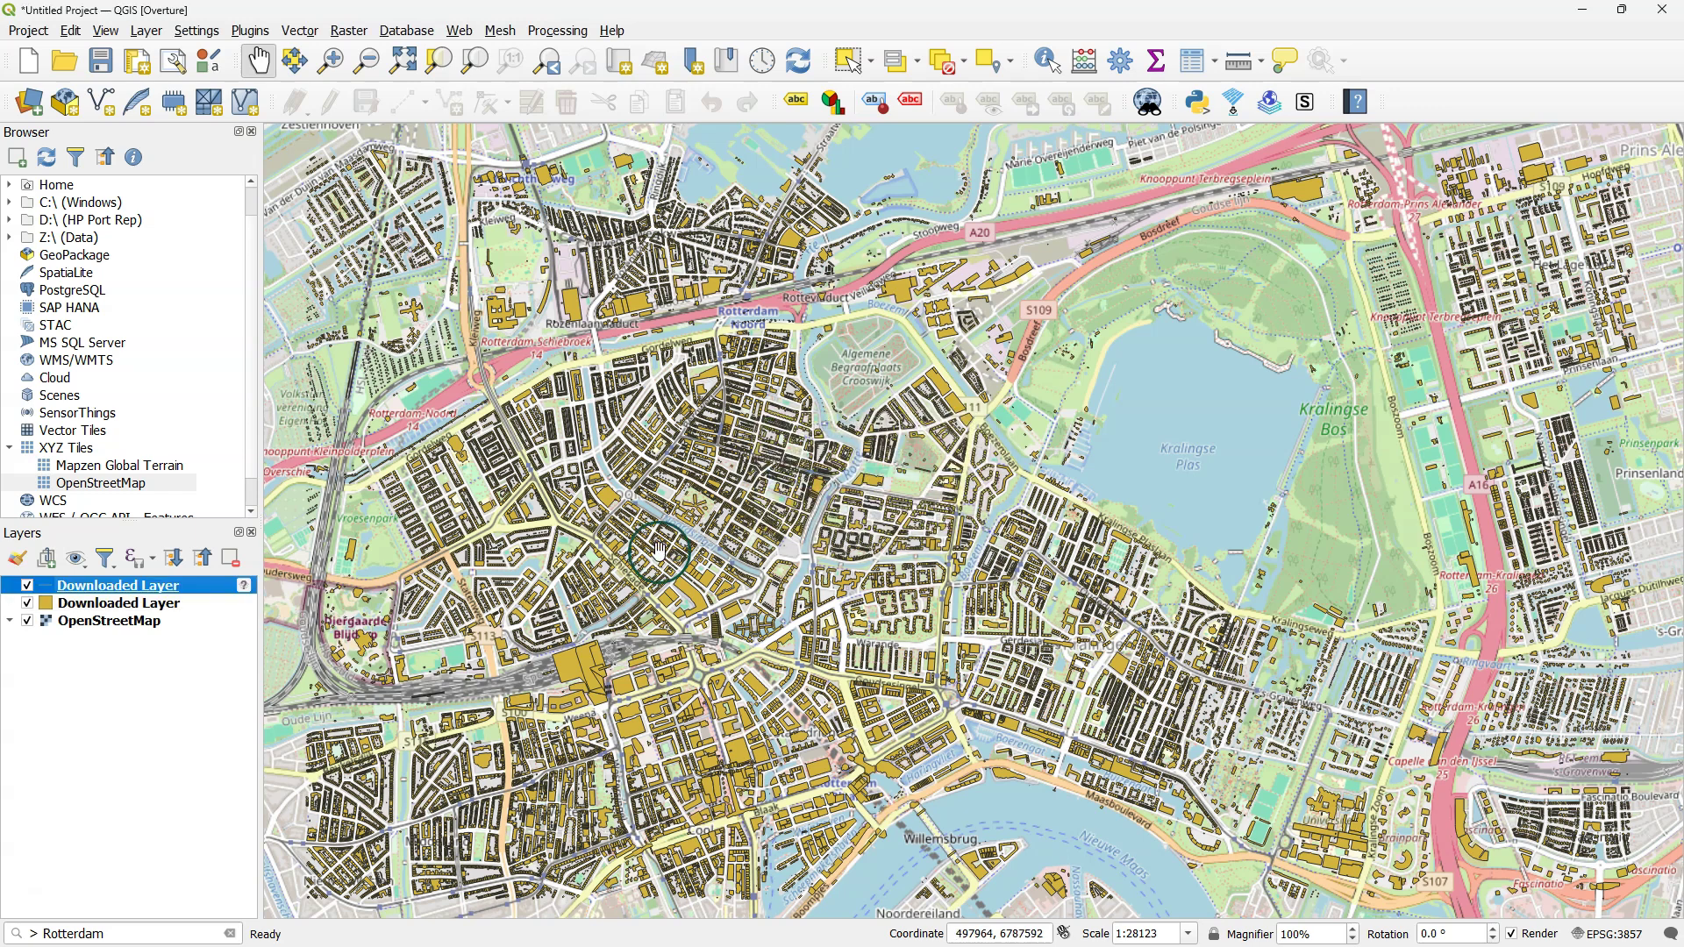
Assign WGS 84 (EPSG:4326) from Recently Used to the transportation layer
{"action": "left_click", "coordinate": [245, 585]}
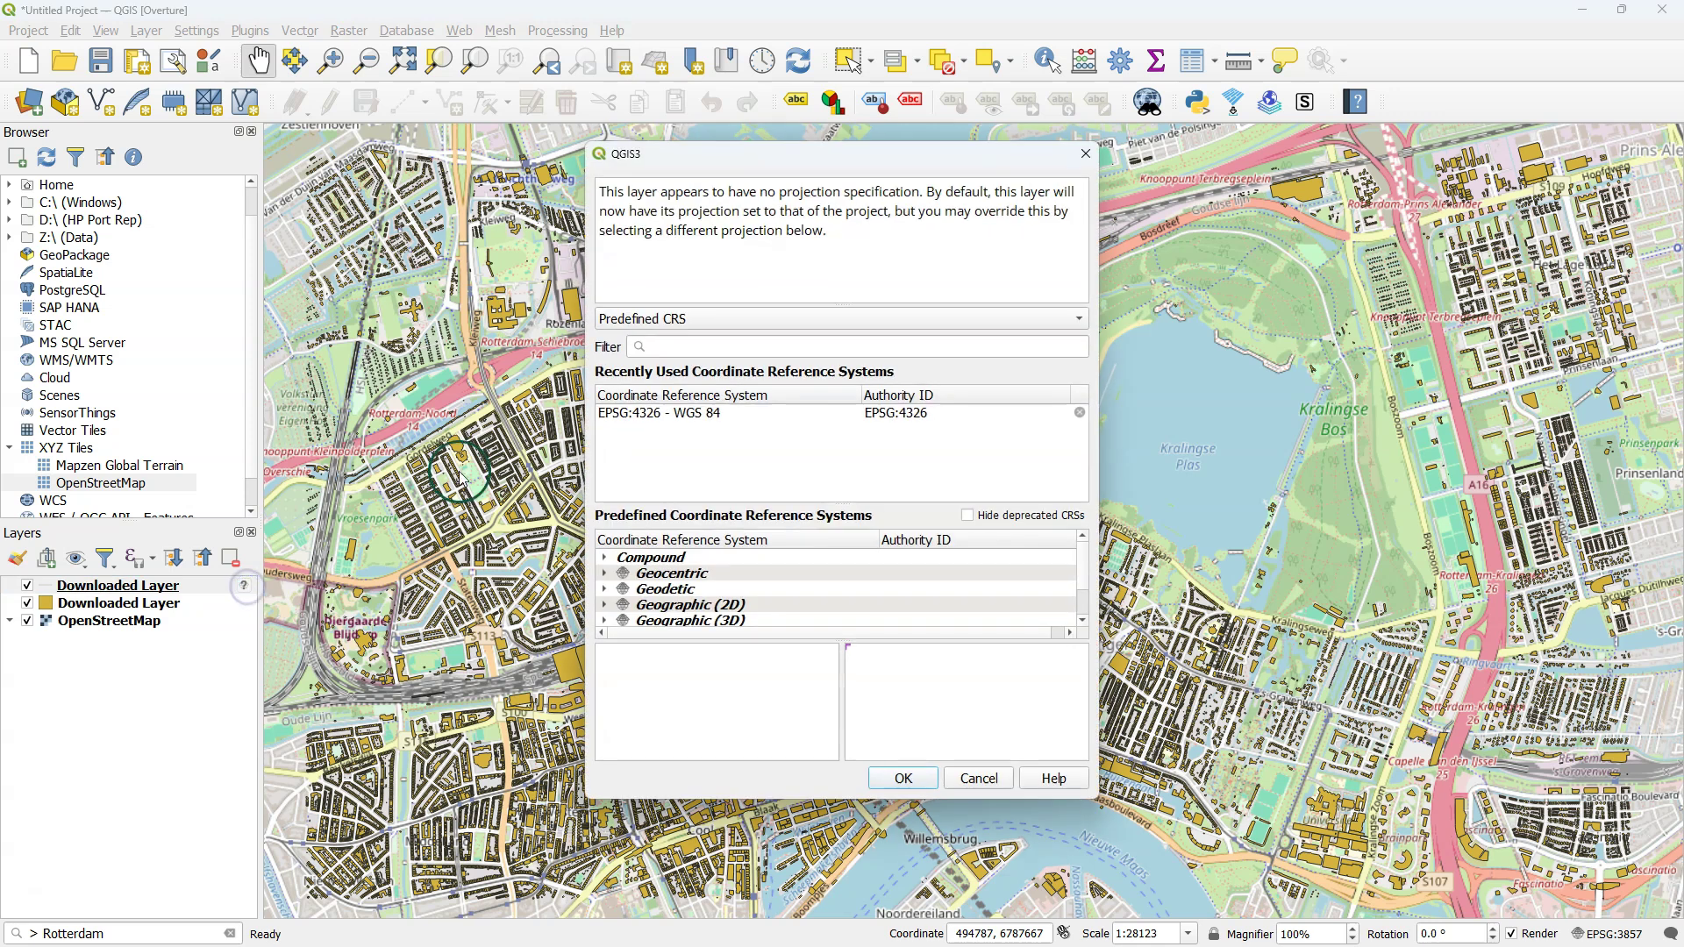
{"action": "left_click", "coordinate": [658, 414]}
{"action": "left_click", "coordinate": [902, 779]}
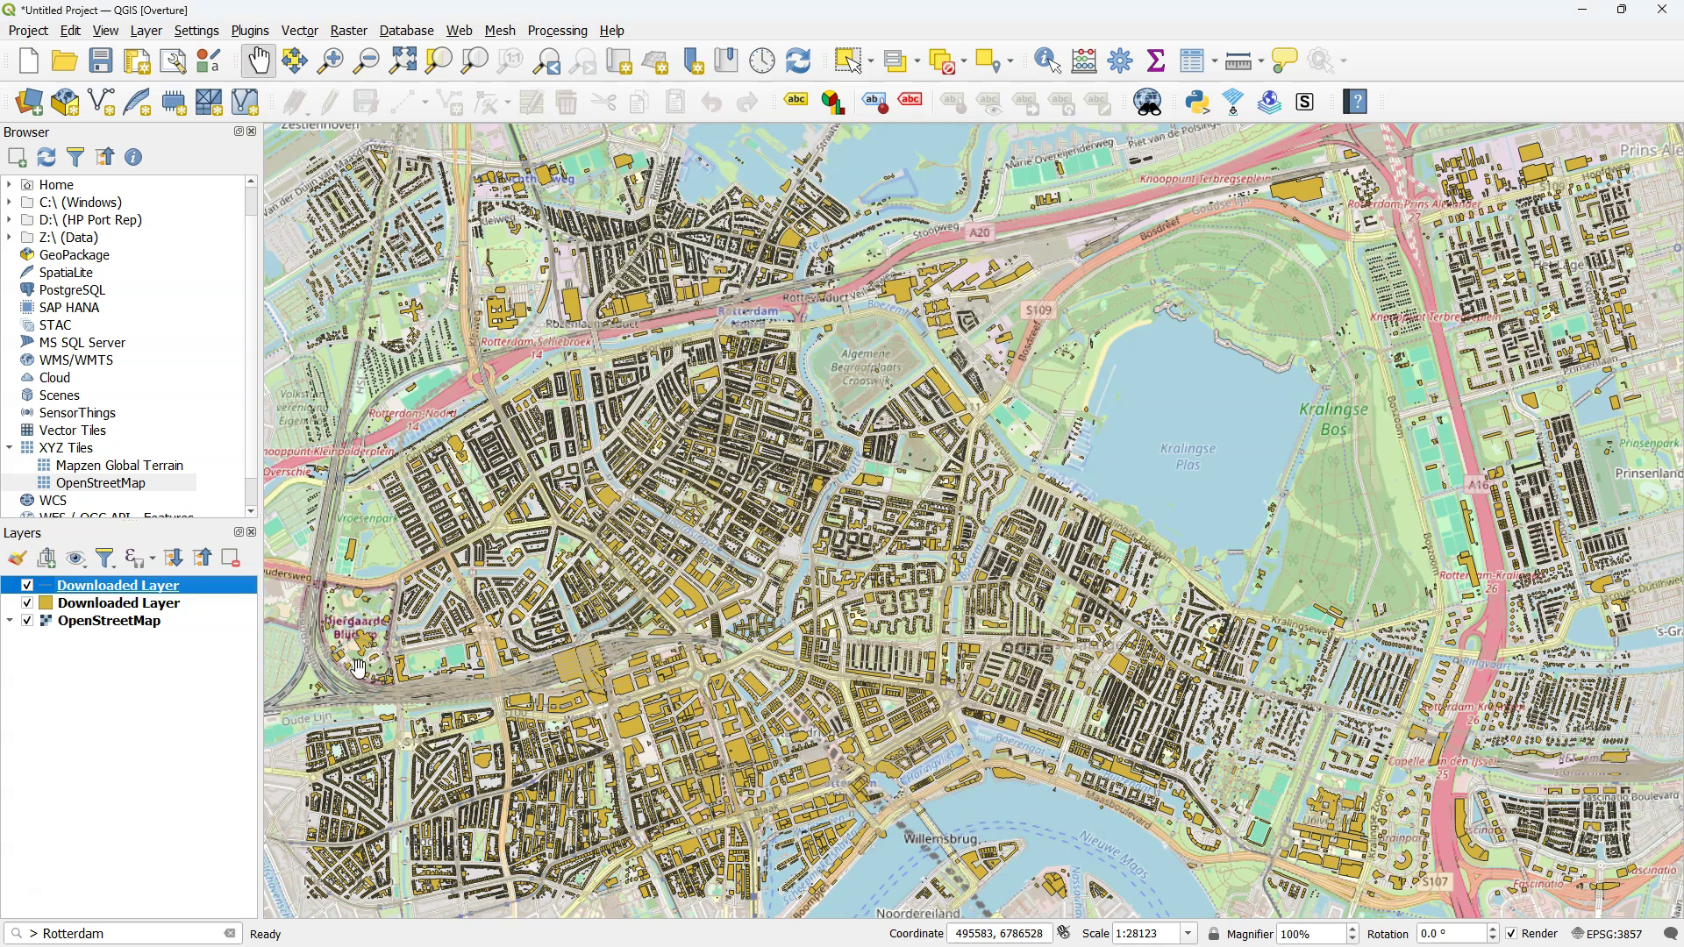
Hide the OpenStreetMap basemap and search the Processing Toolbox for 'extent'
{"action": "left_click", "coordinate": [27, 621]}
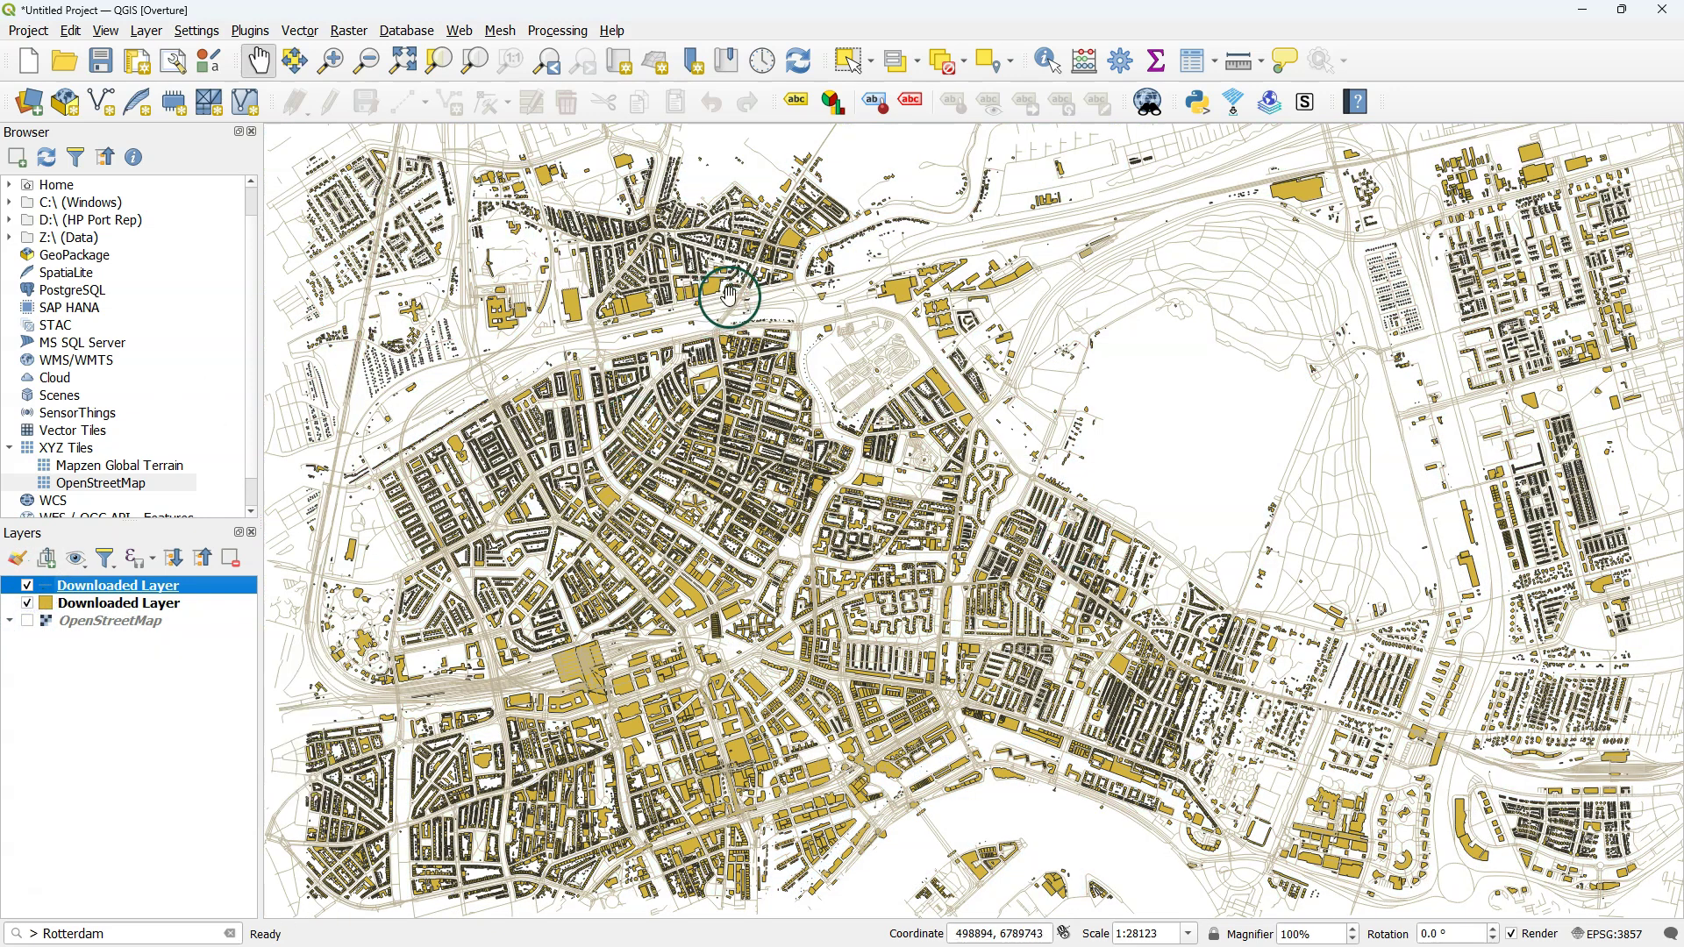
{"action": "left_click", "coordinate": [1121, 60]}
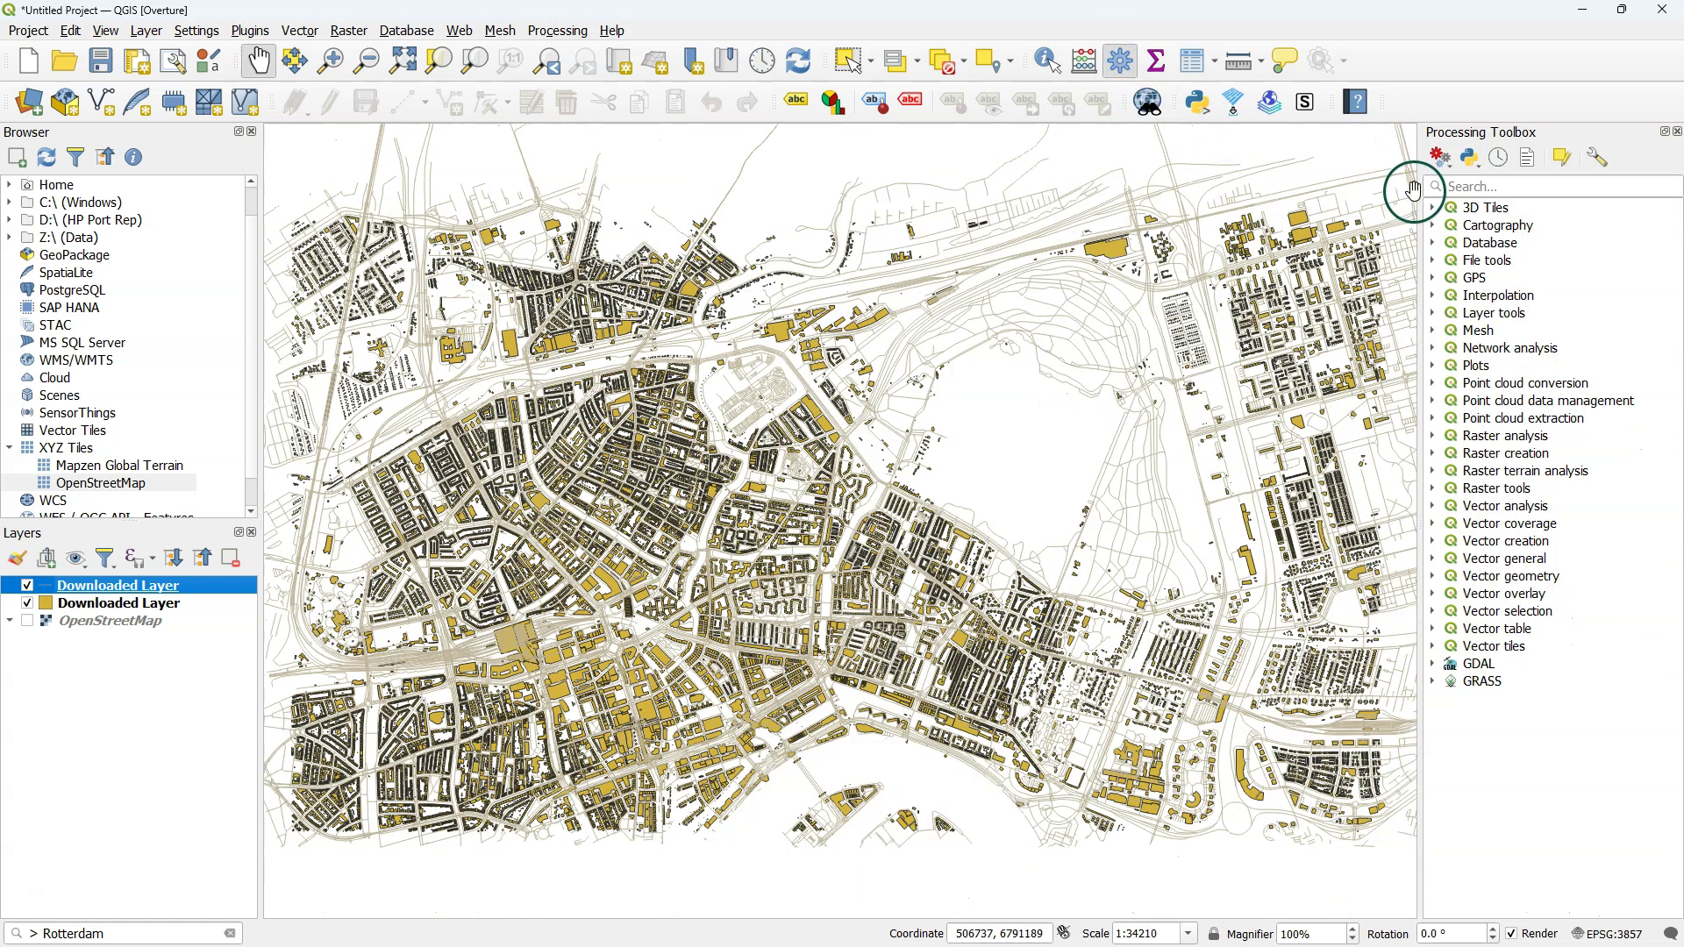
{"action": "left_click", "coordinate": [1502, 189]}
{"action": "type", "text": "extent"}
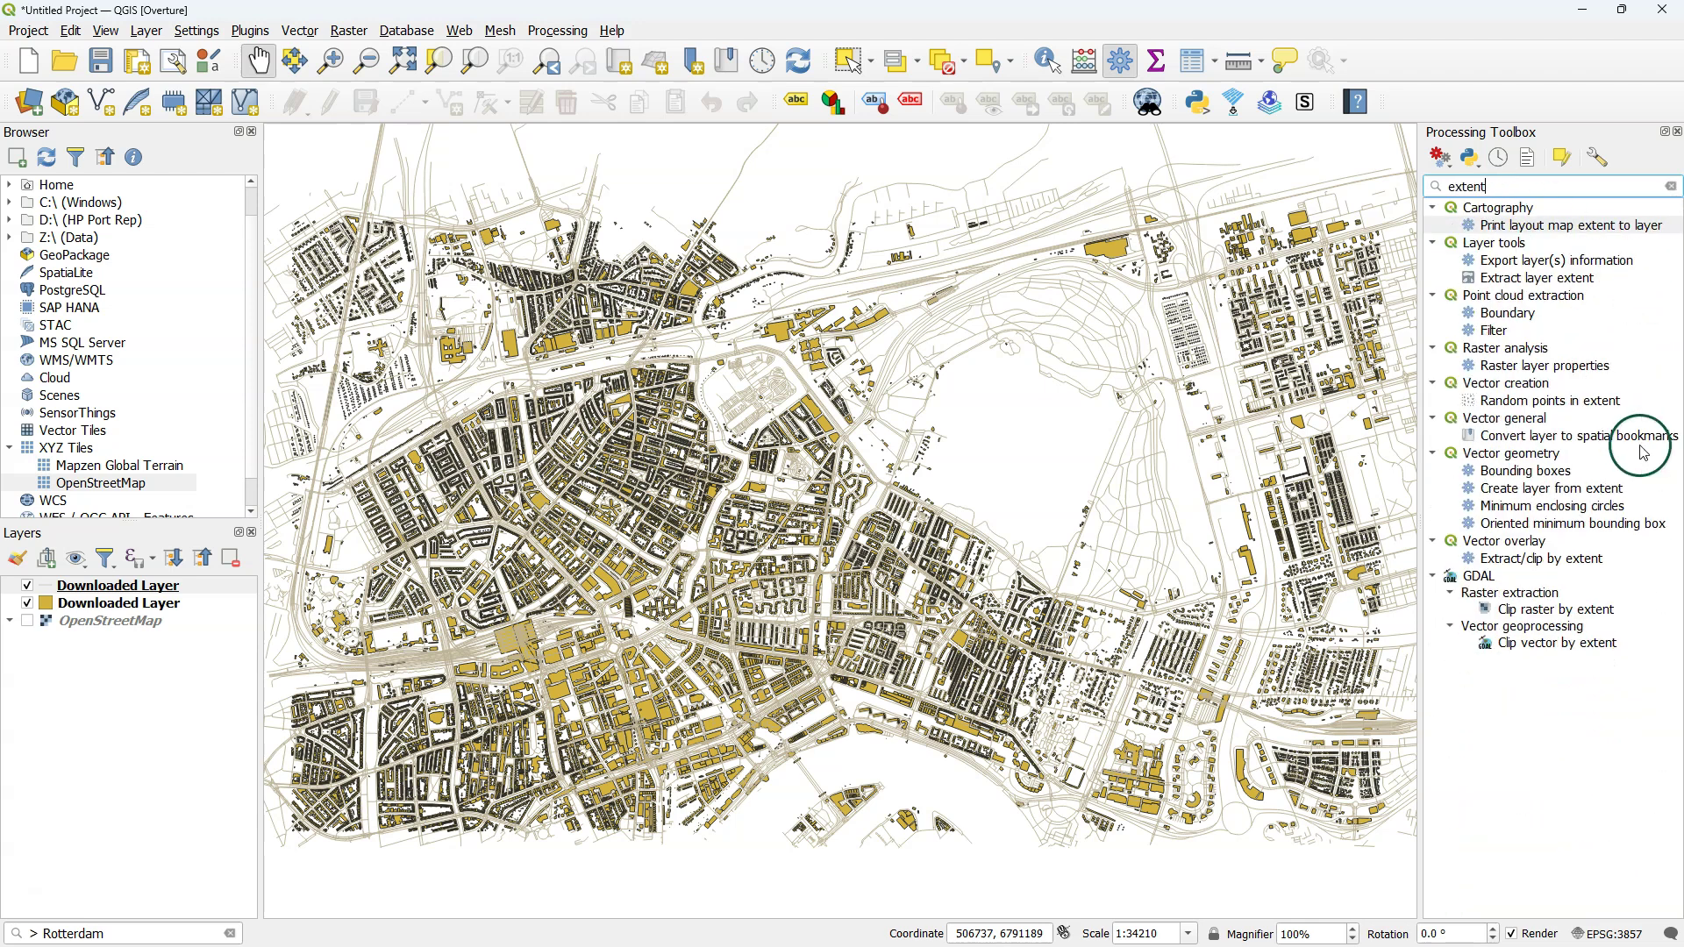
Run Create layer from extent on the map canvas extent, keeping a temporary output
{"action": "left_click", "coordinate": [1538, 490]}
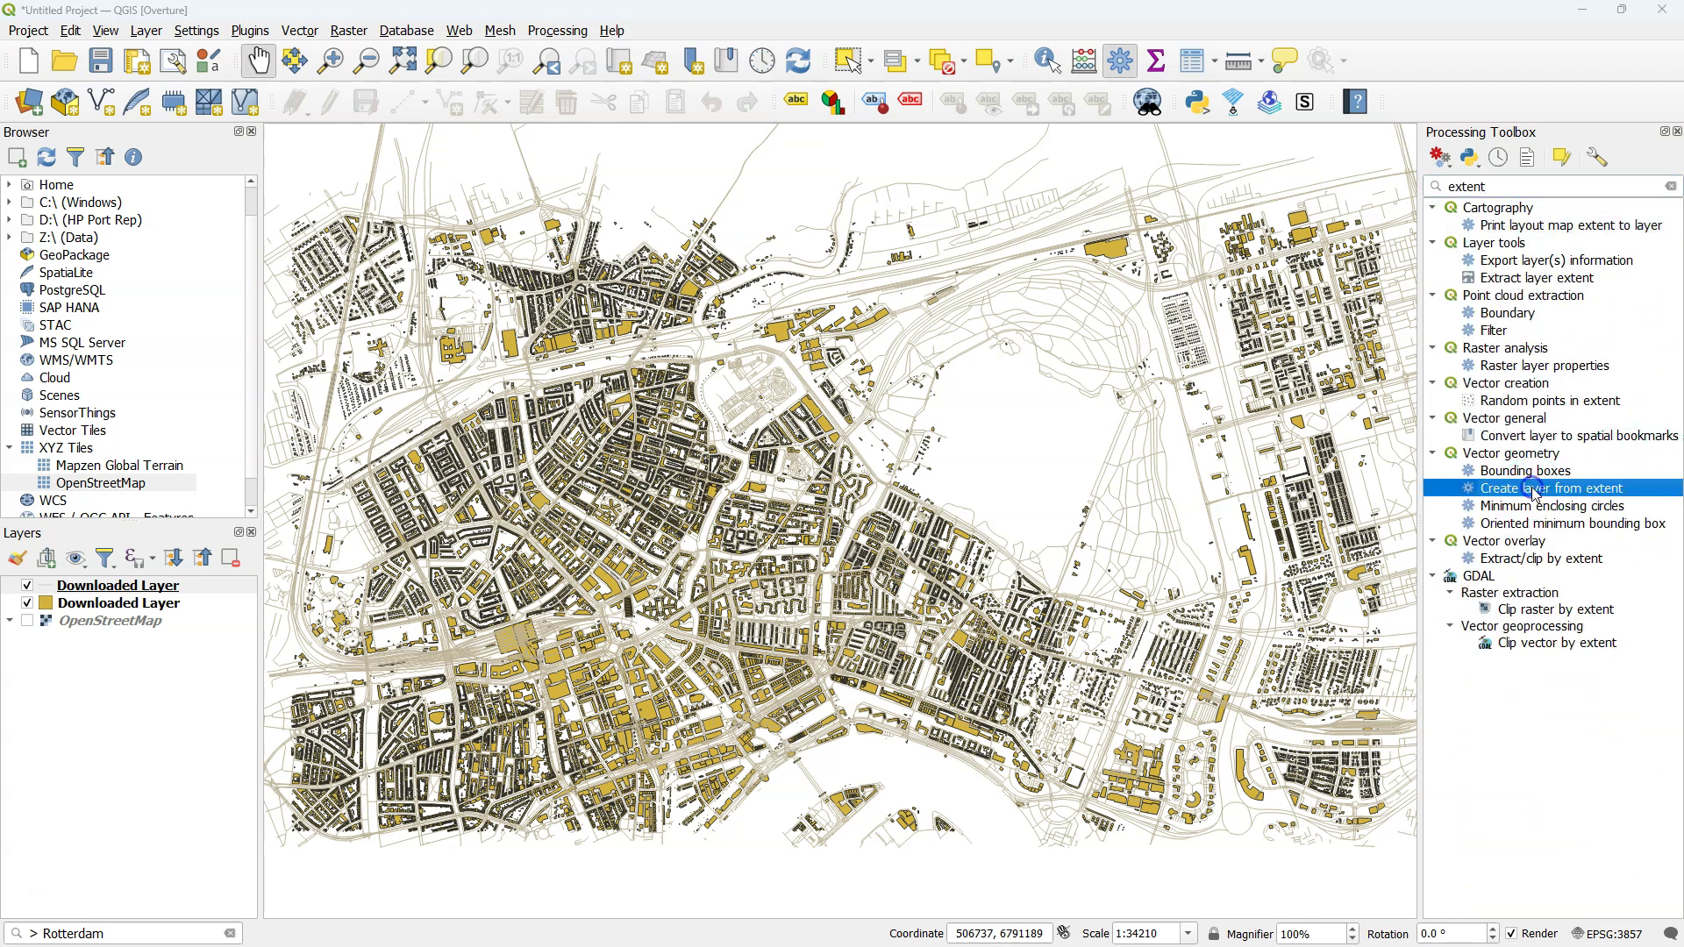
{"action": "double_click", "coordinate": [1537, 490]}
{"action": "left_click", "coordinate": [869, 335]}
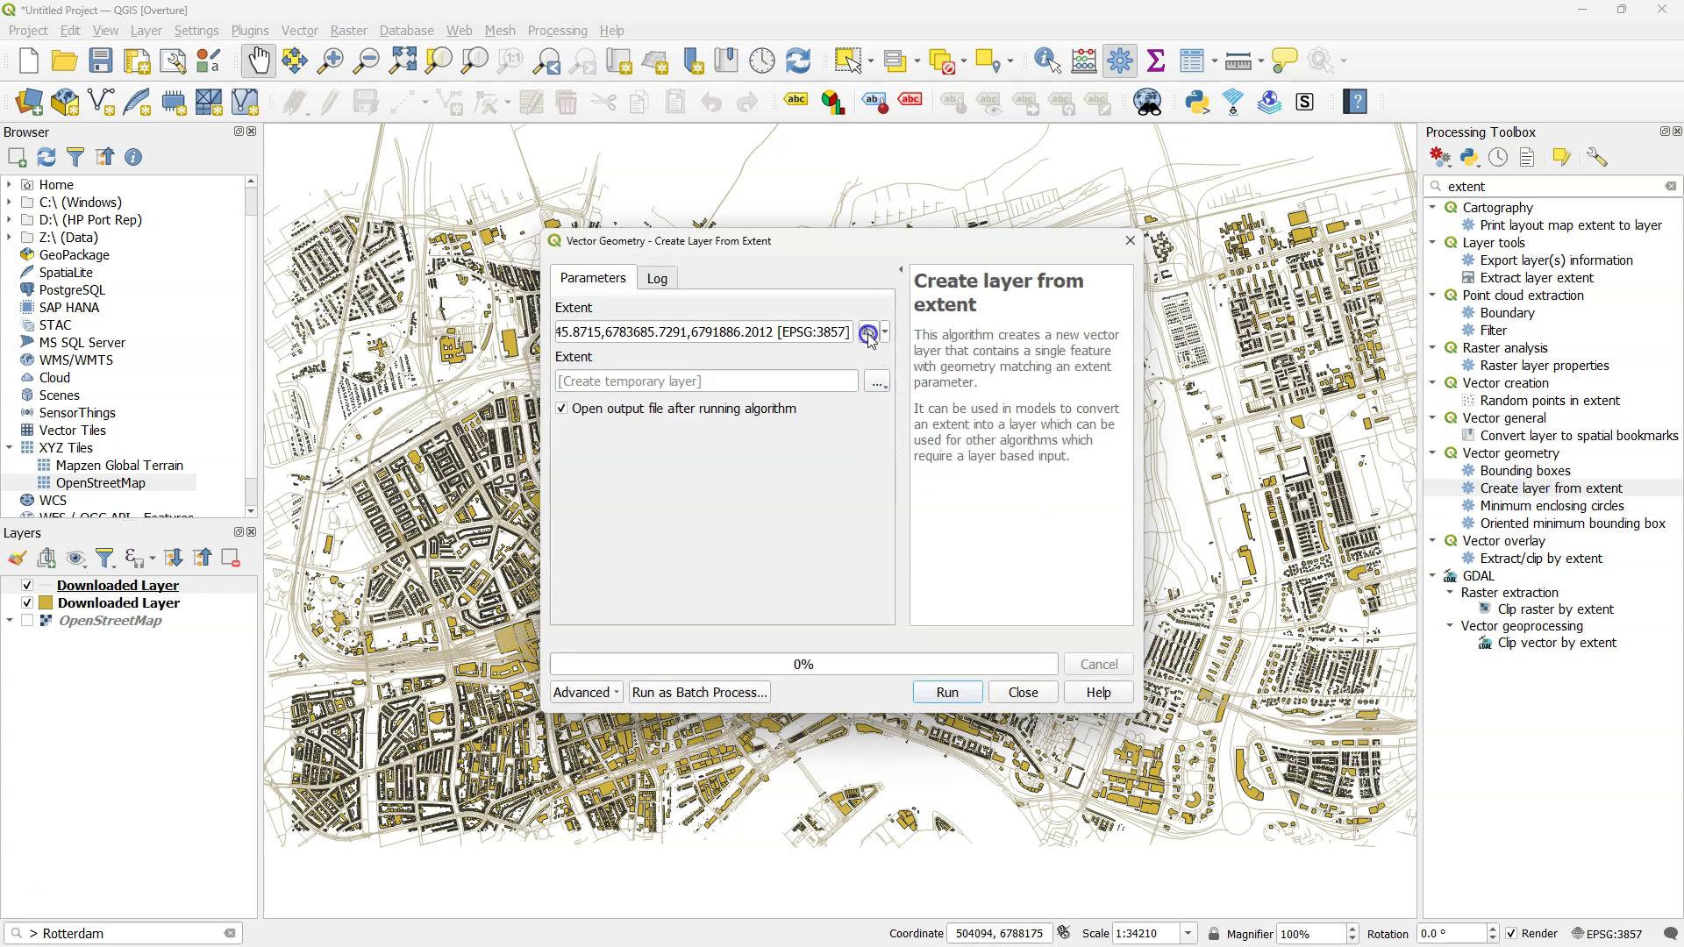
{"action": "left_click", "coordinate": [880, 383]}
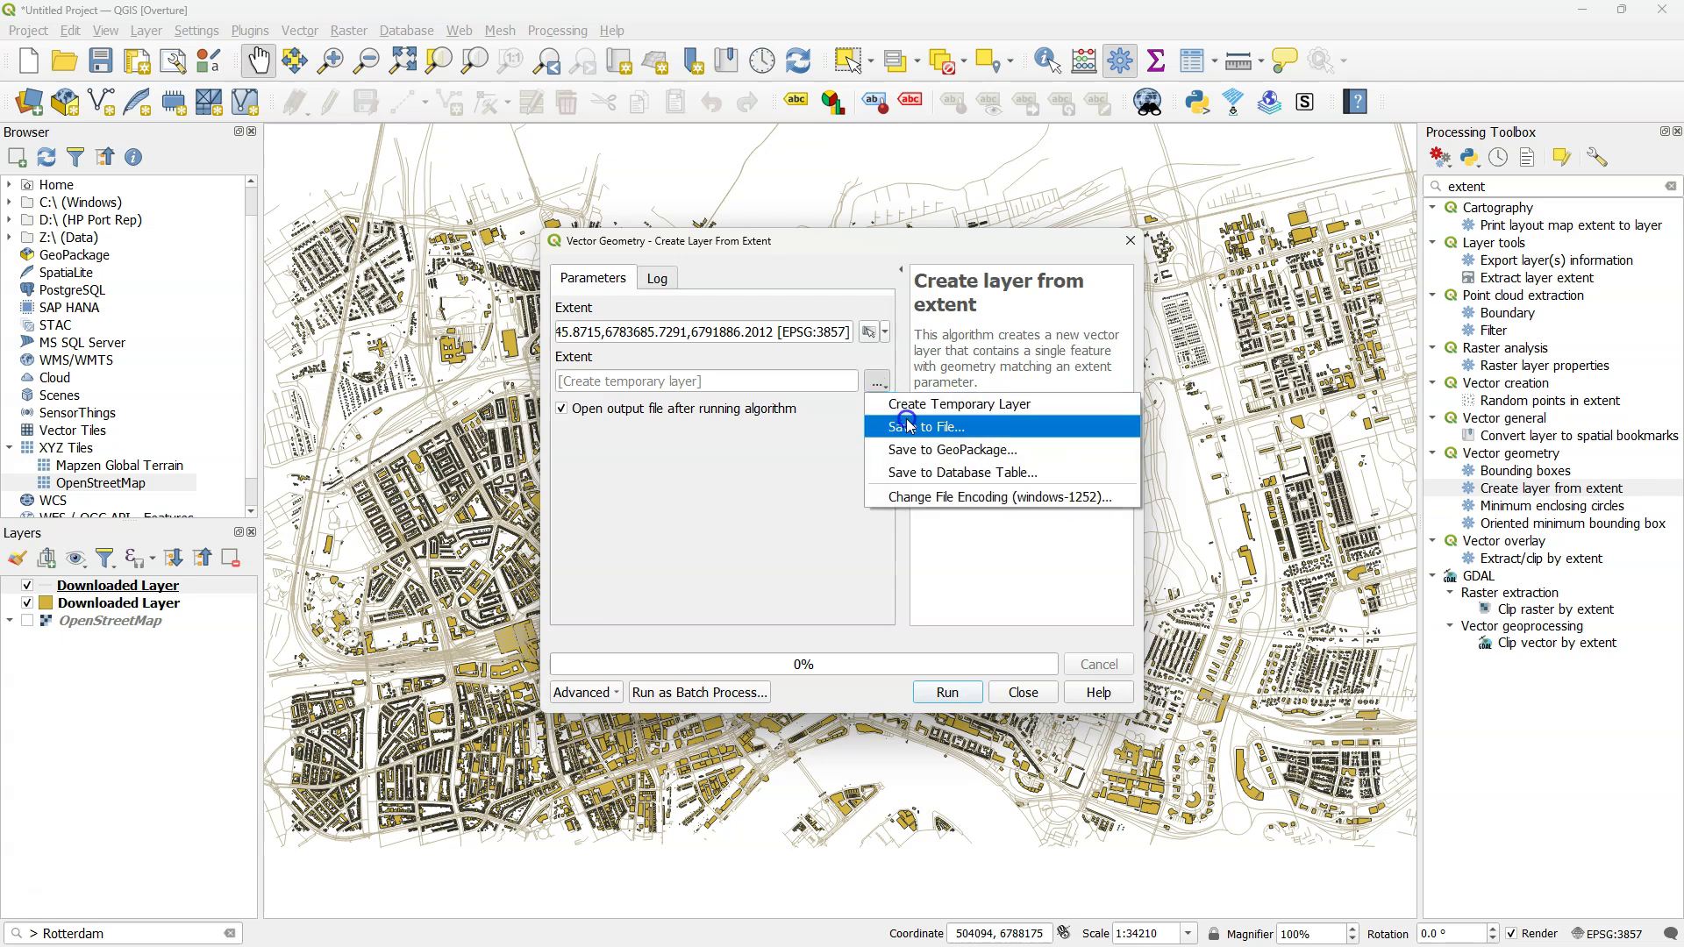
{"action": "left_click", "coordinate": [905, 426]}
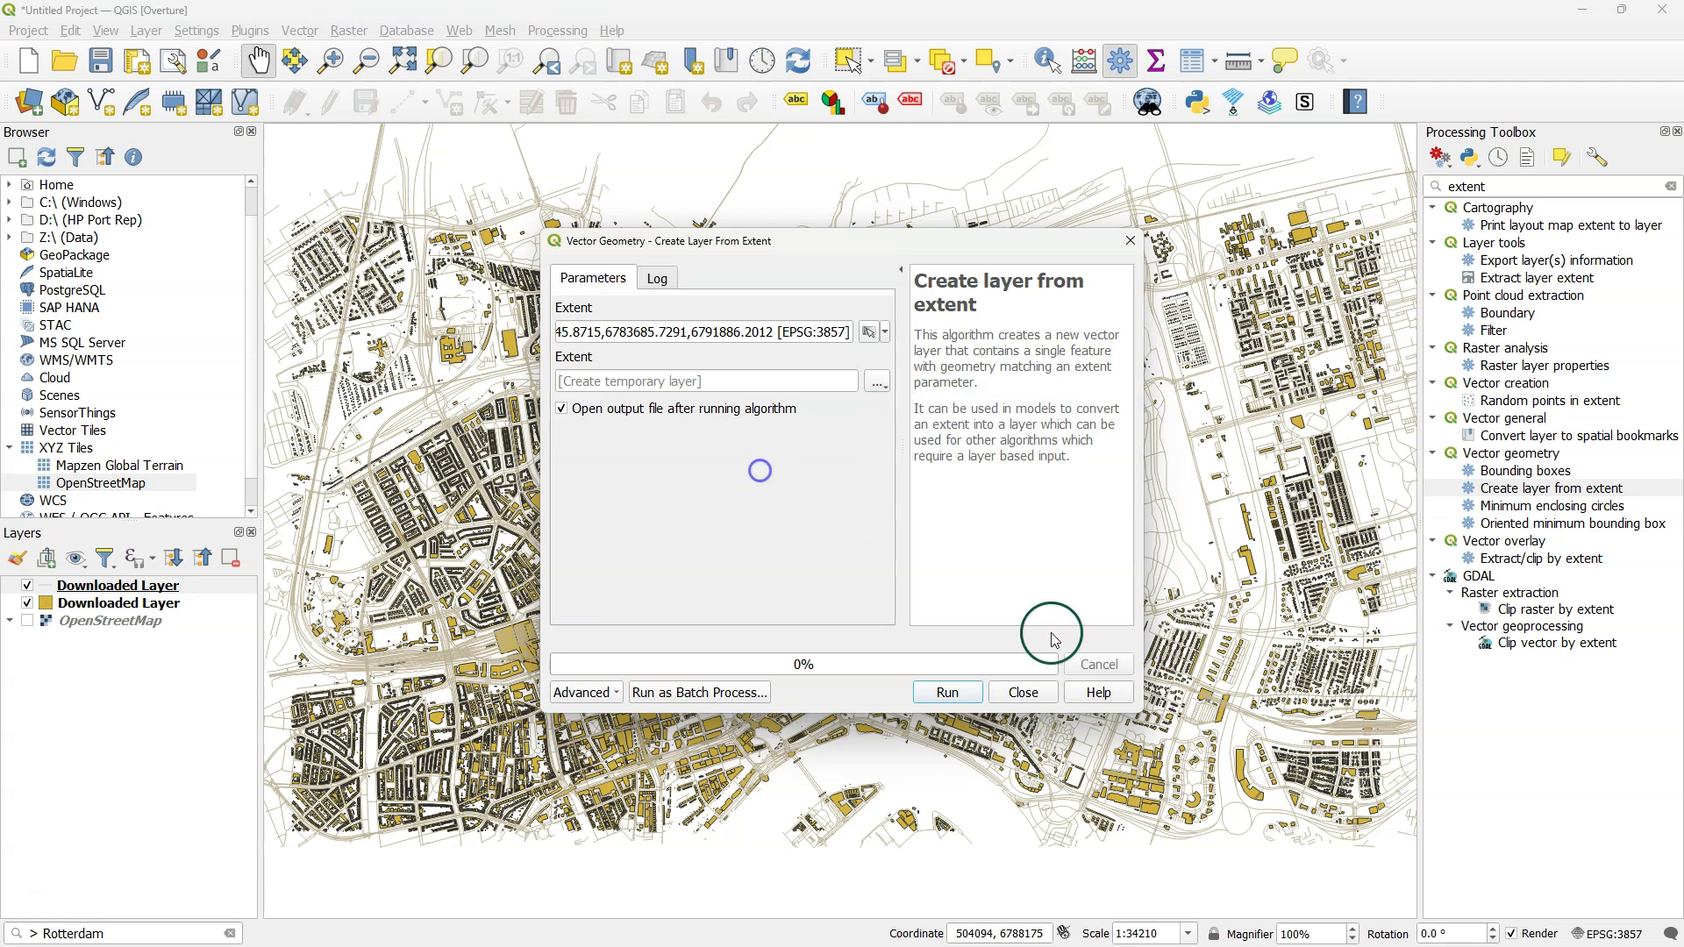
{"action": "left_click", "coordinate": [948, 692]}
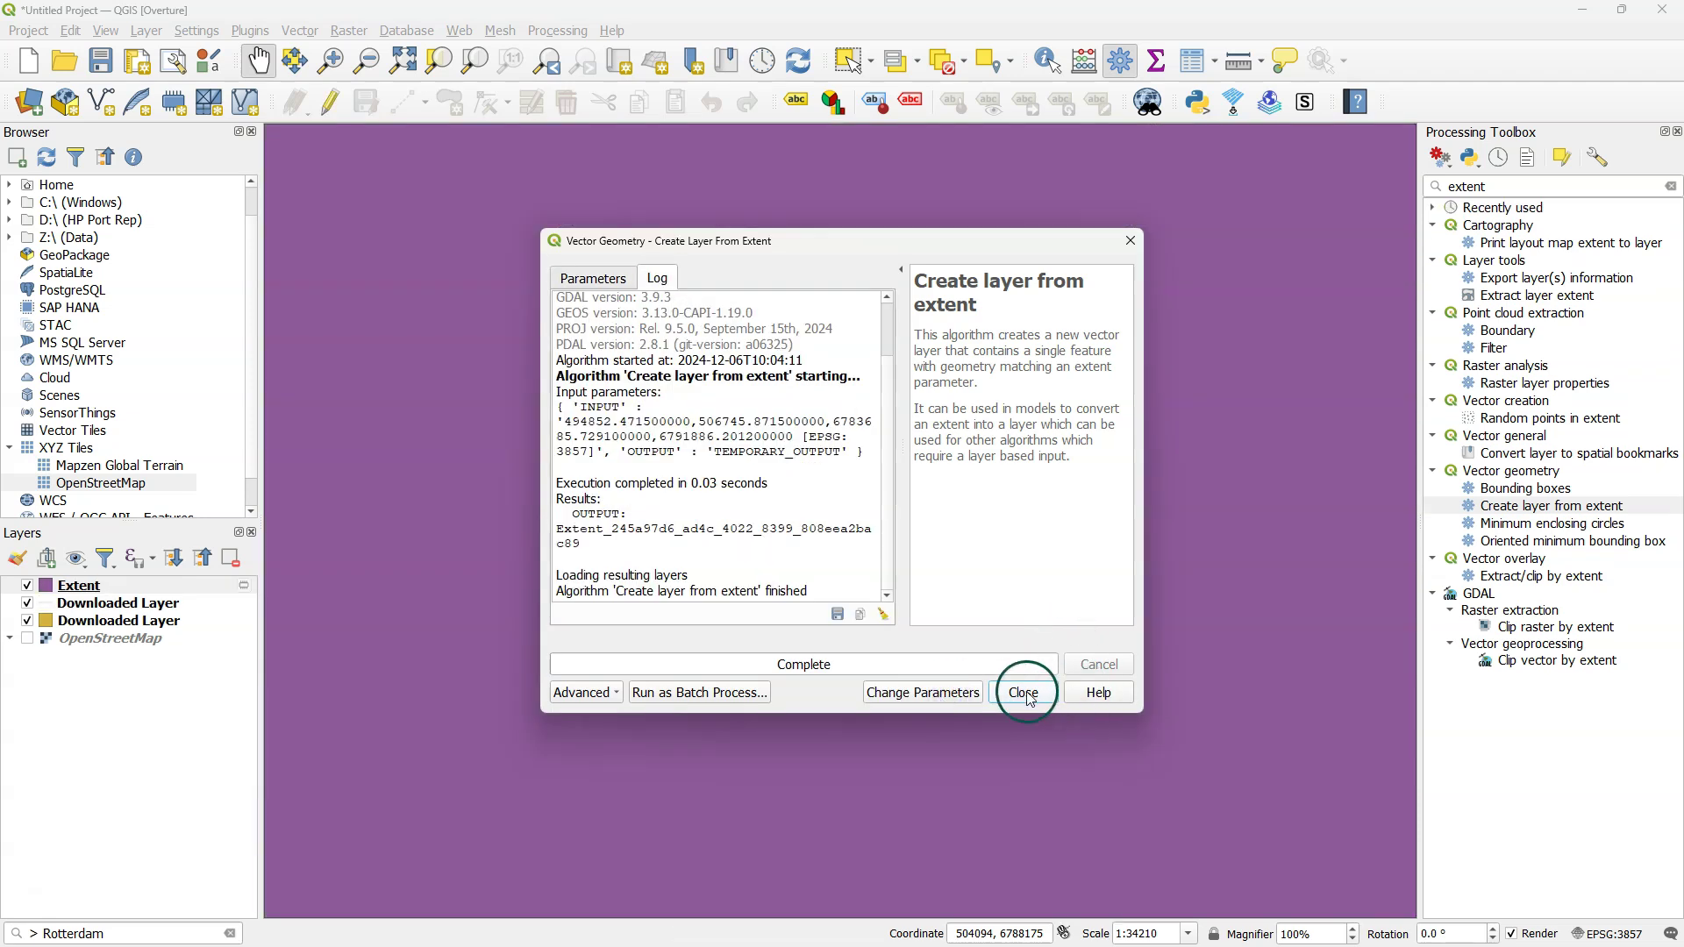
Switch the Extent layer's Simple Fill to a Raster Image Fill using the wood-grain JPG
{"action": "left_click", "coordinate": [1024, 692]}
{"action": "left_click", "coordinate": [16, 558]}
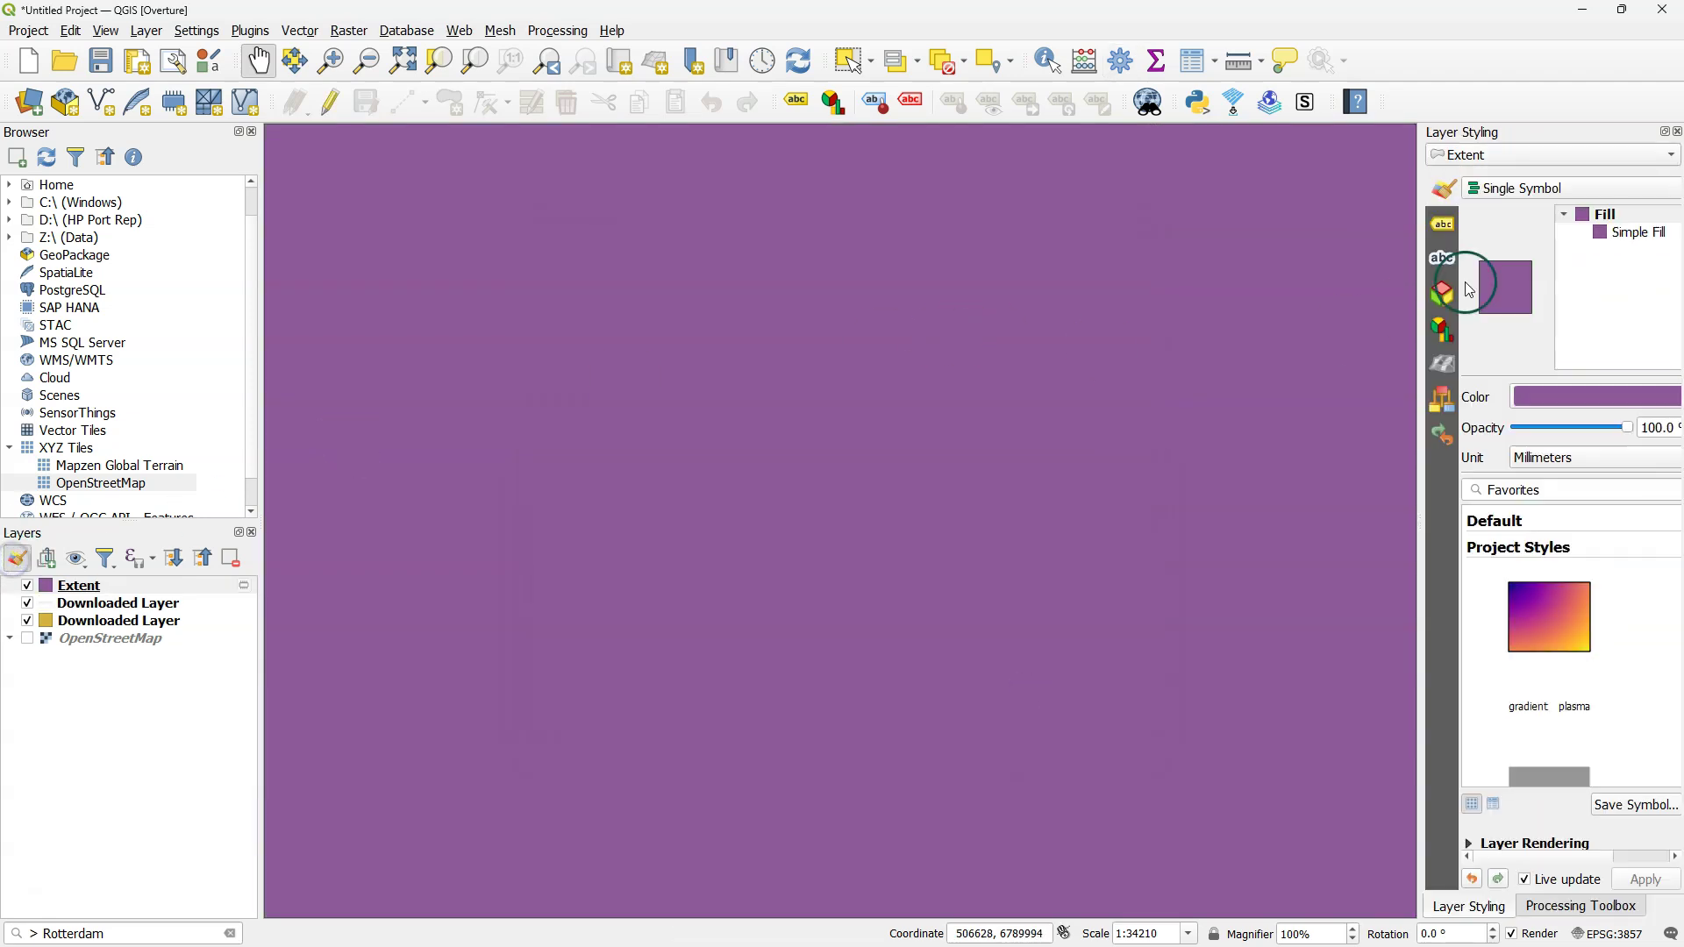
{"action": "left_click_drag", "start_coordinate": [1420, 272], "coordinate": [1291, 276]}
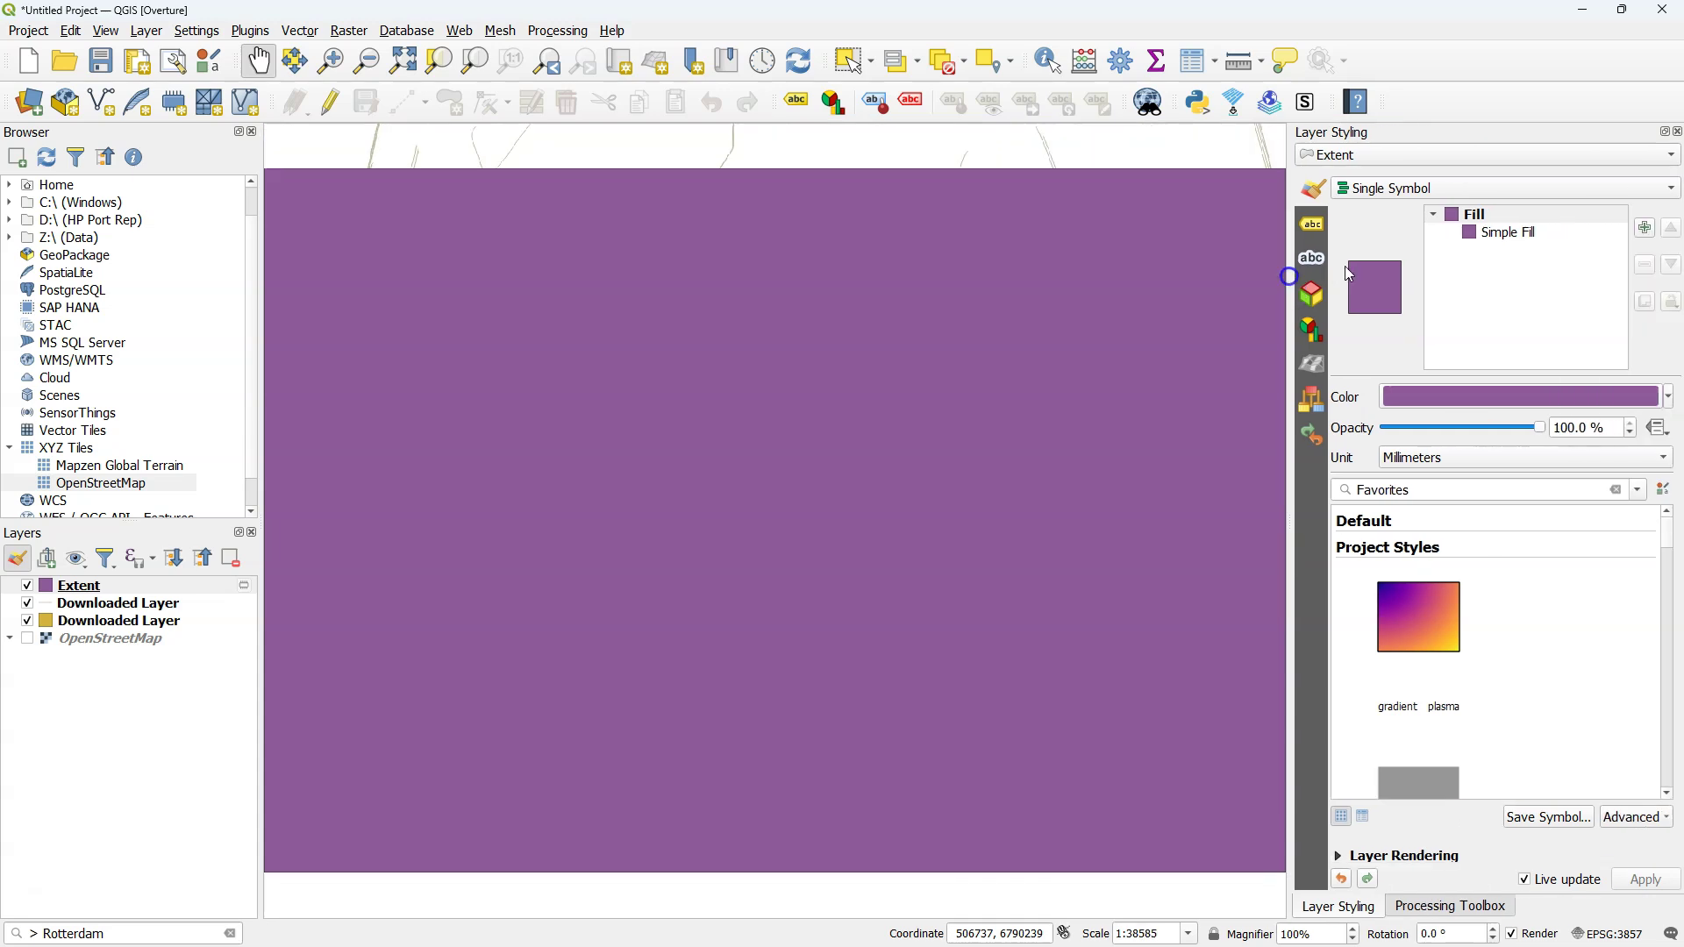
{"action": "left_click", "coordinate": [1504, 233]}
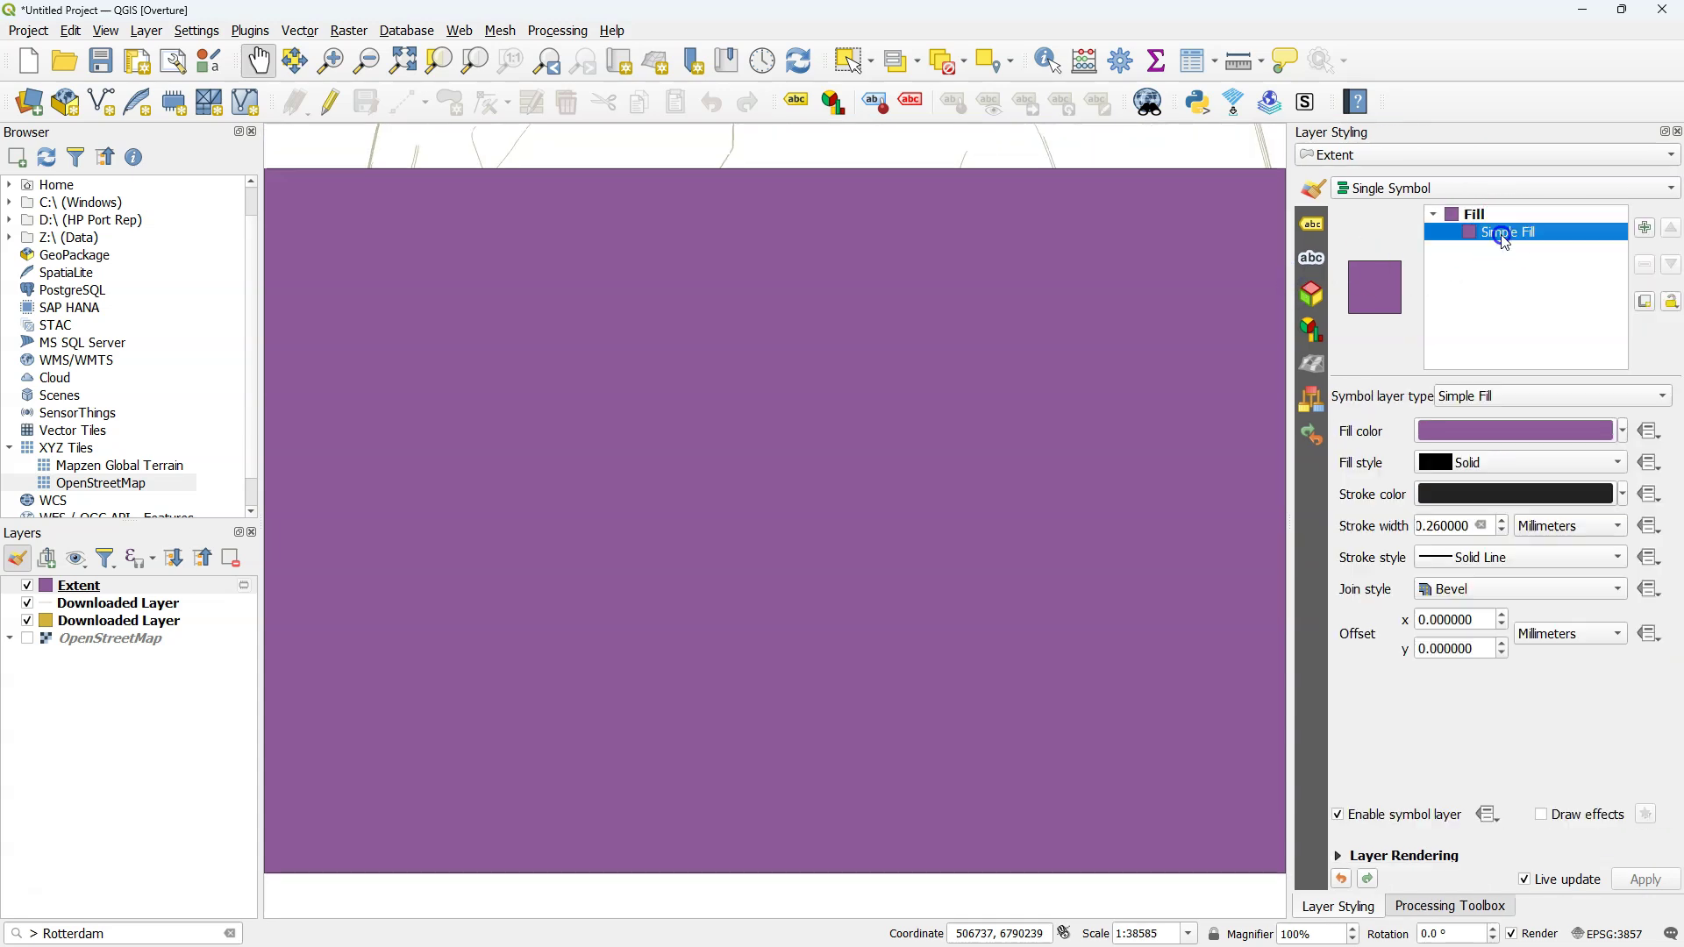
{"action": "left_click", "coordinate": [1485, 397]}
{"action": "left_click", "coordinate": [1488, 329]}
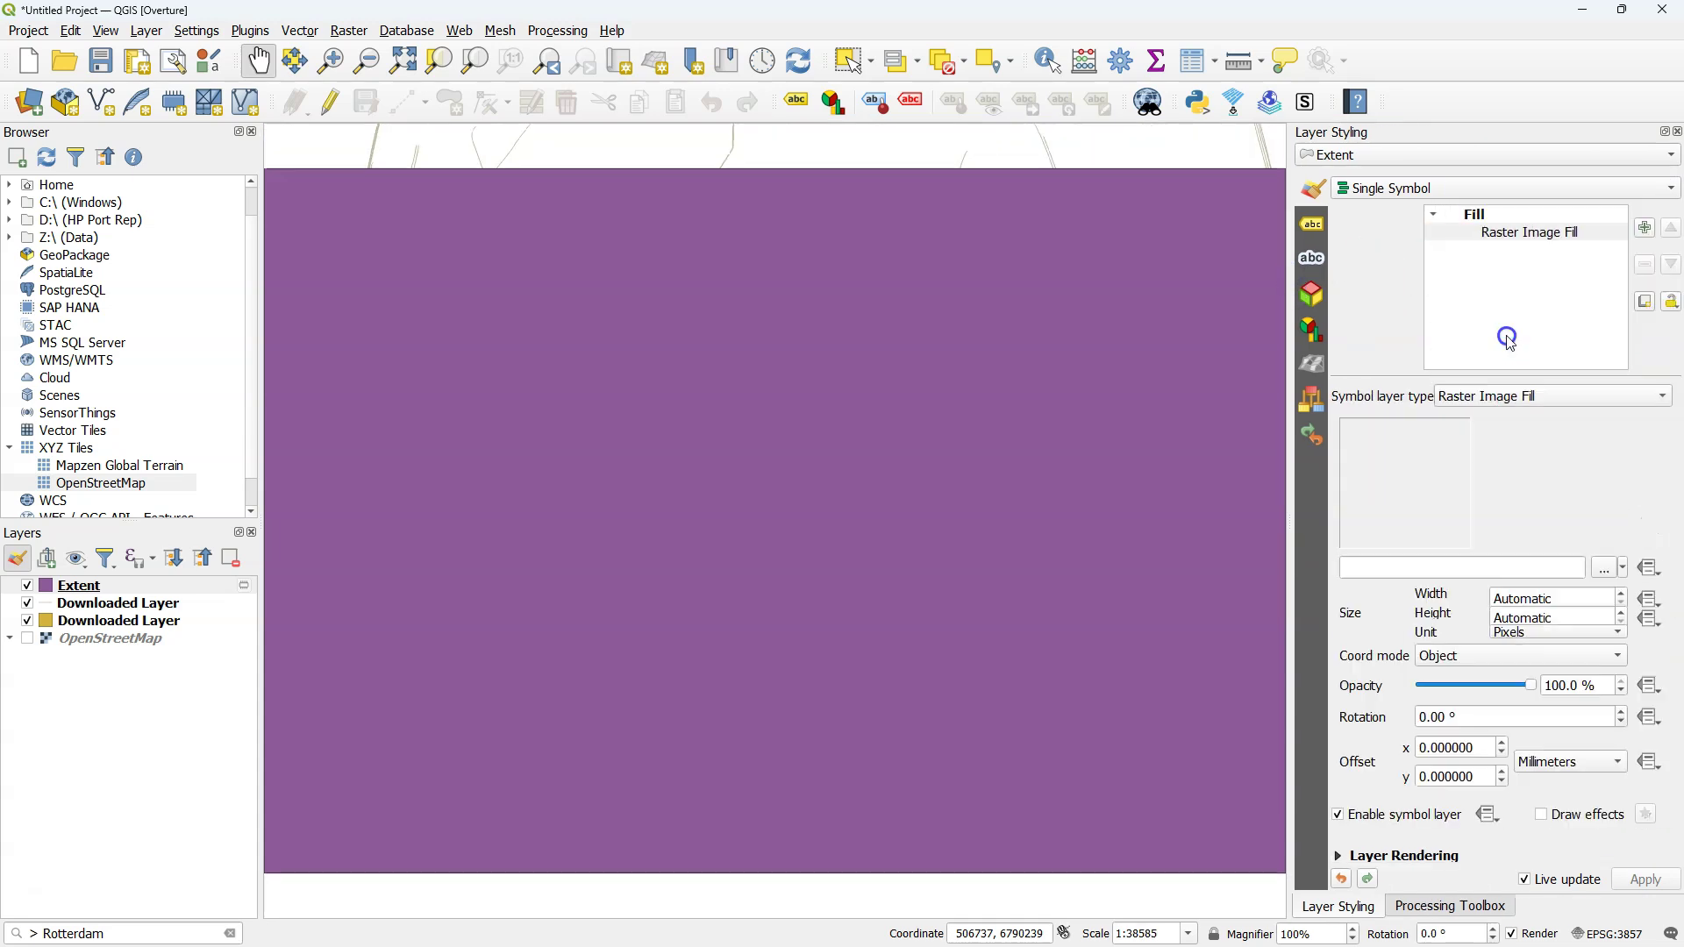
{"action": "left_click", "coordinate": [1607, 568]}
{"action": "left_click", "coordinate": [307, 188]}
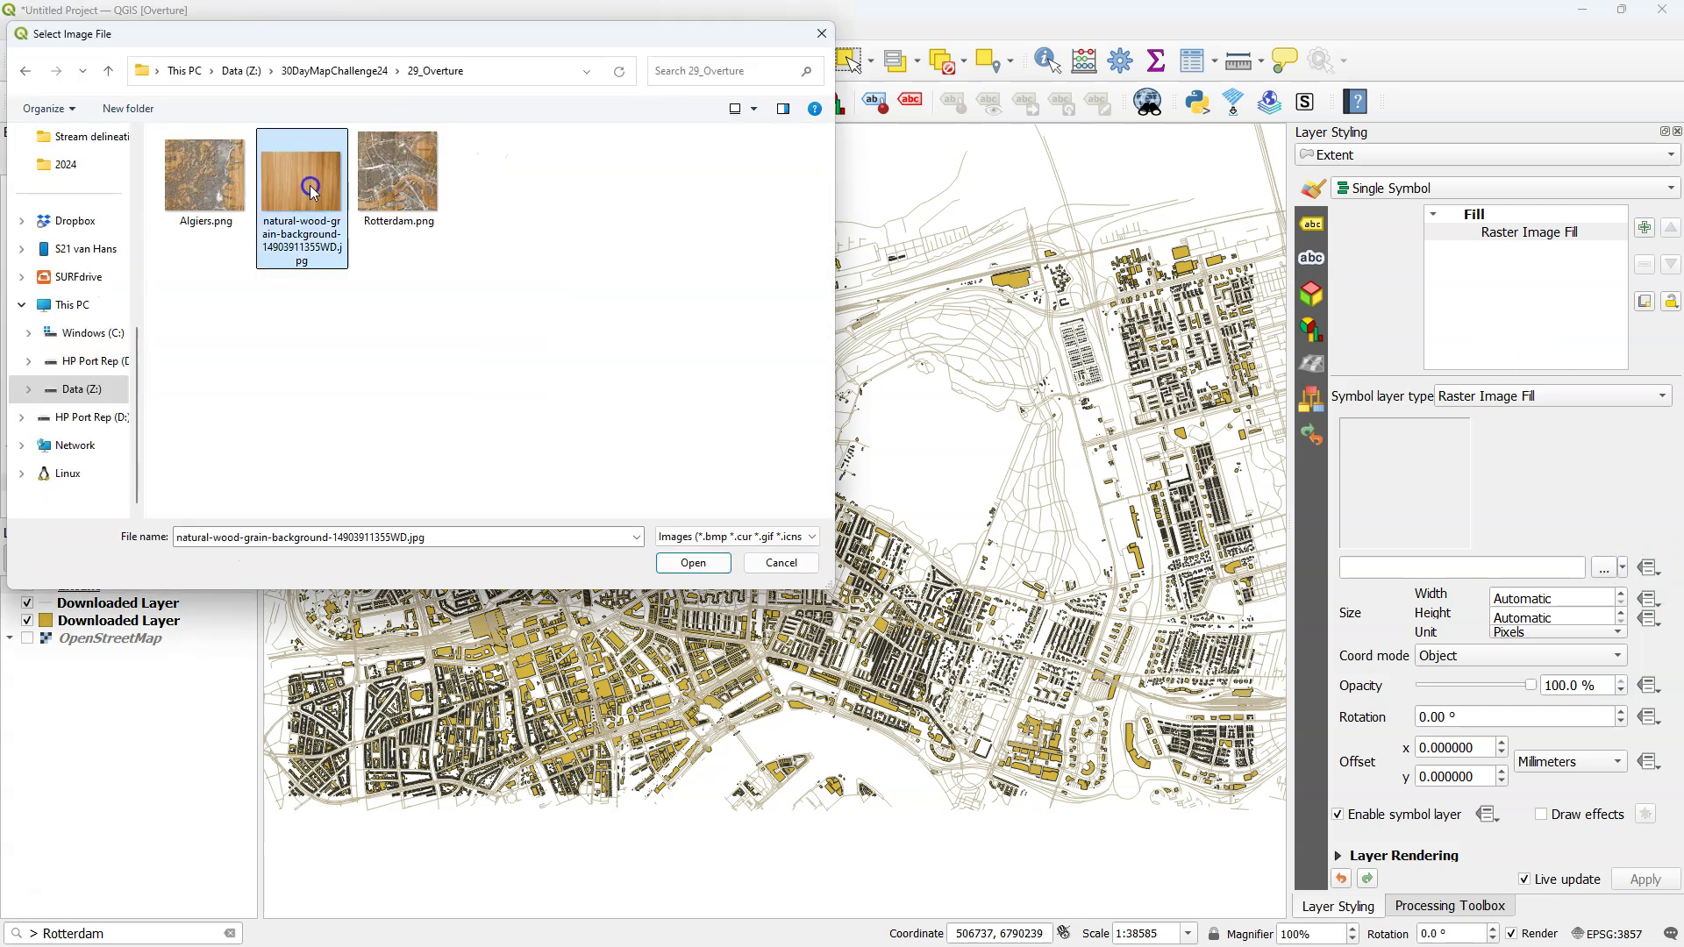
{"action": "left_click", "coordinate": [692, 564]}
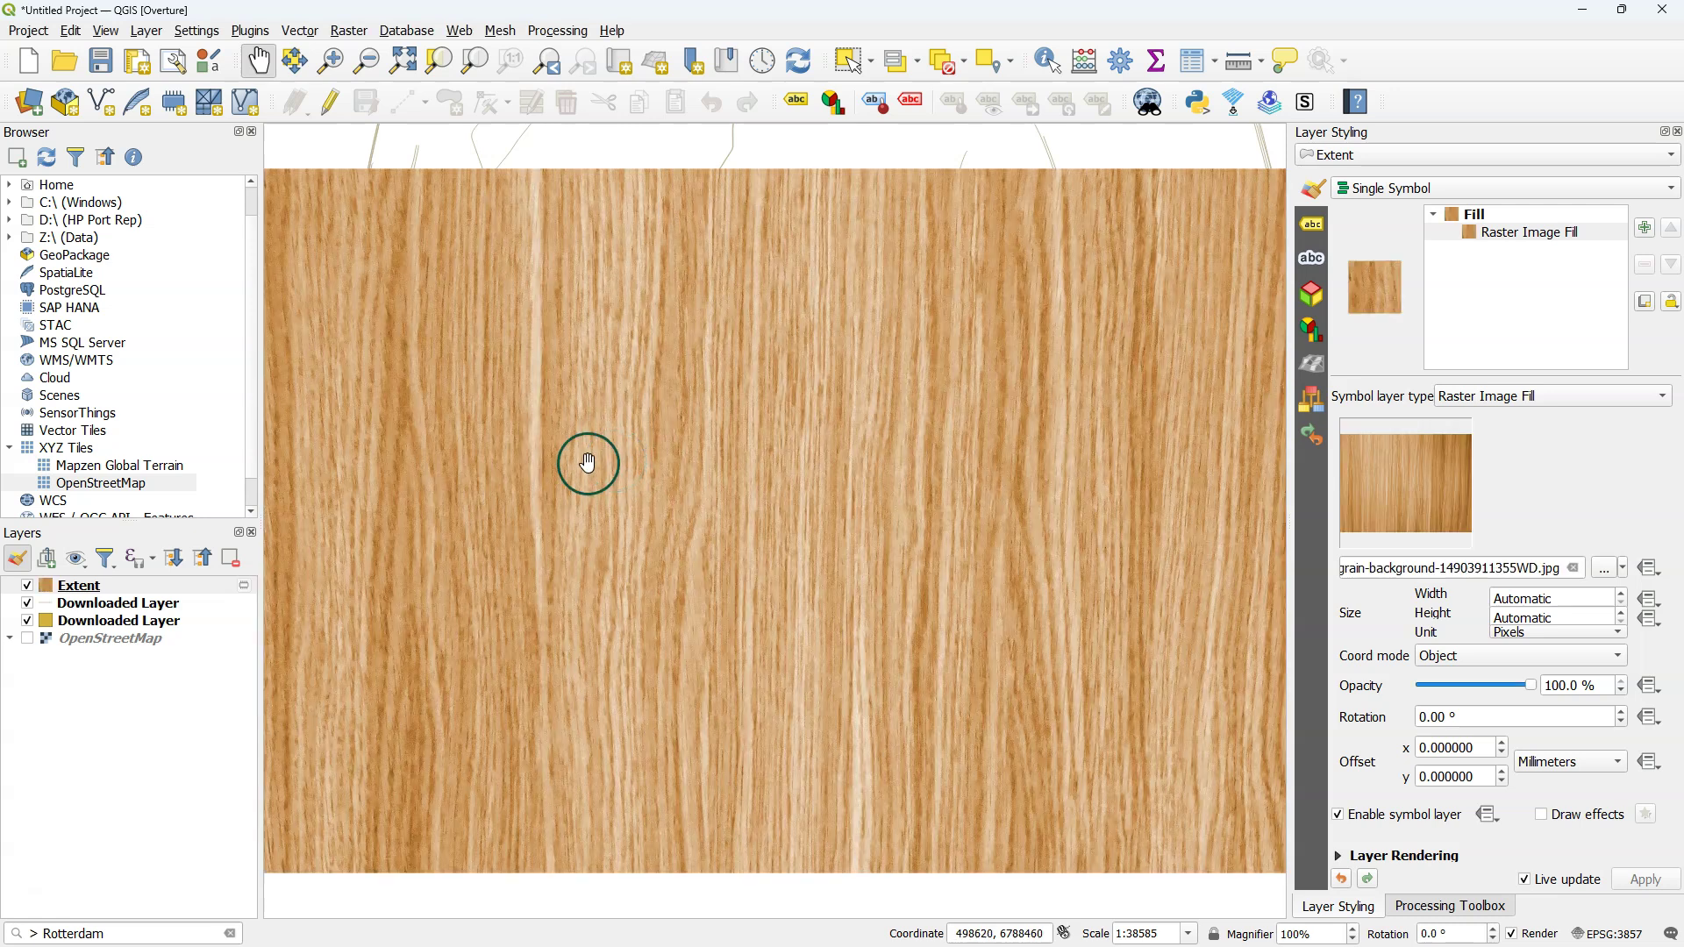
Move Extent below the road lines, then make the lines white with 0.8 stroke width
{"action": "left_click", "coordinate": [118, 603]}
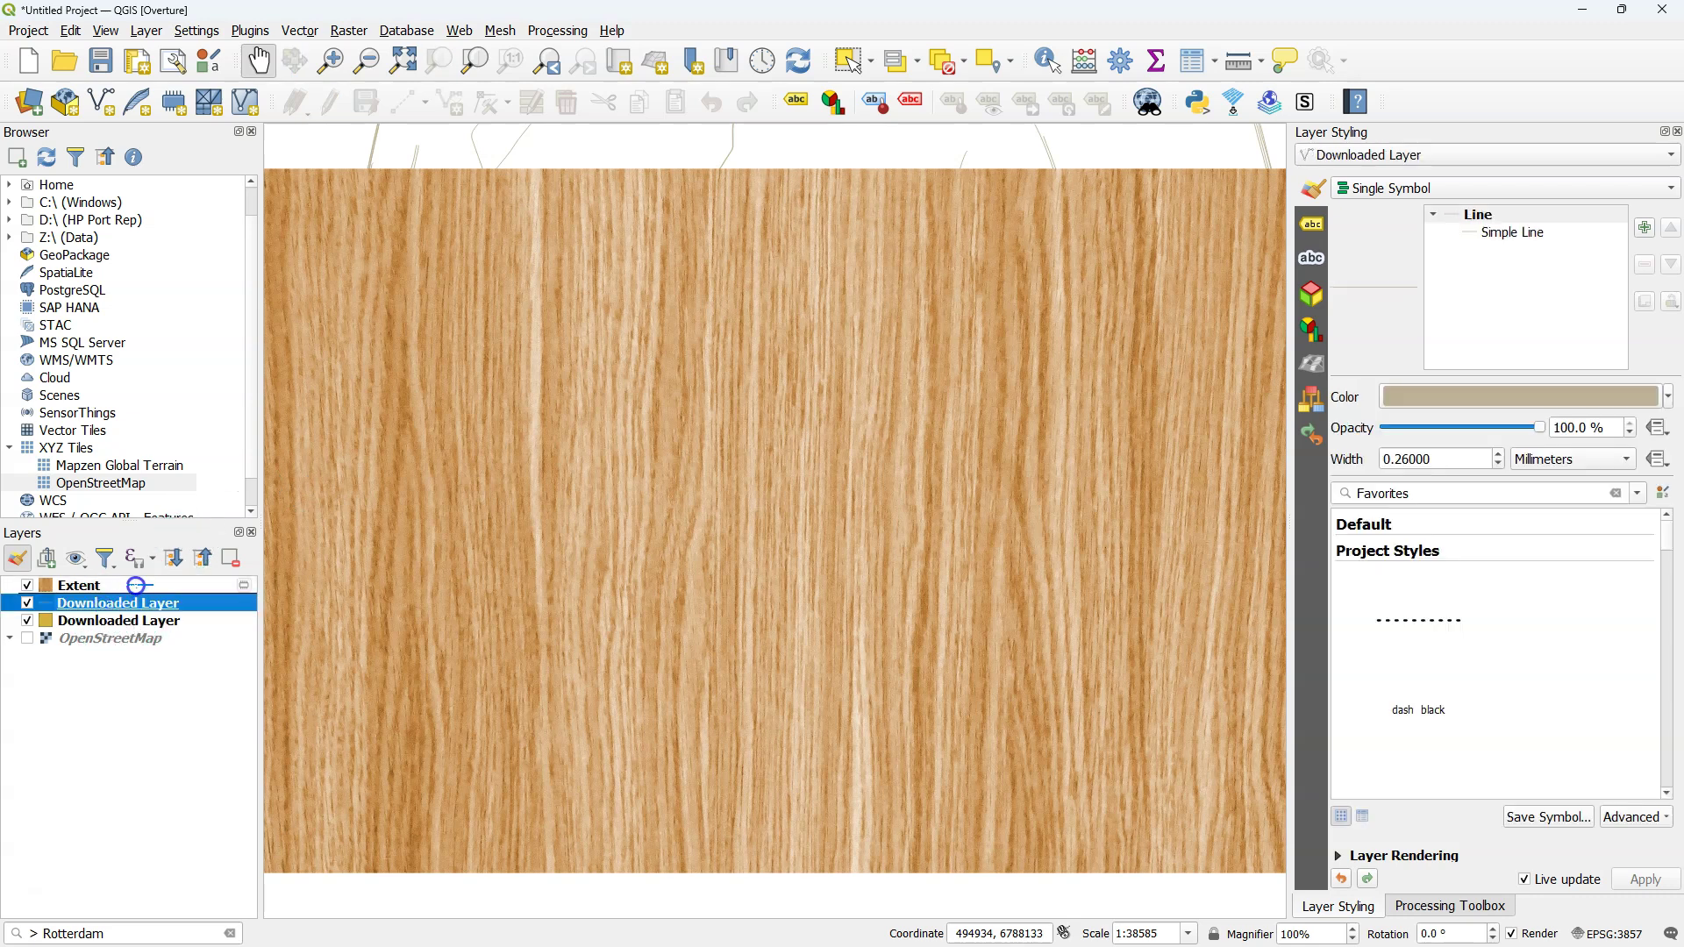
{"action": "left_click_drag", "start_coordinate": [79, 586], "coordinate": [79, 613]}
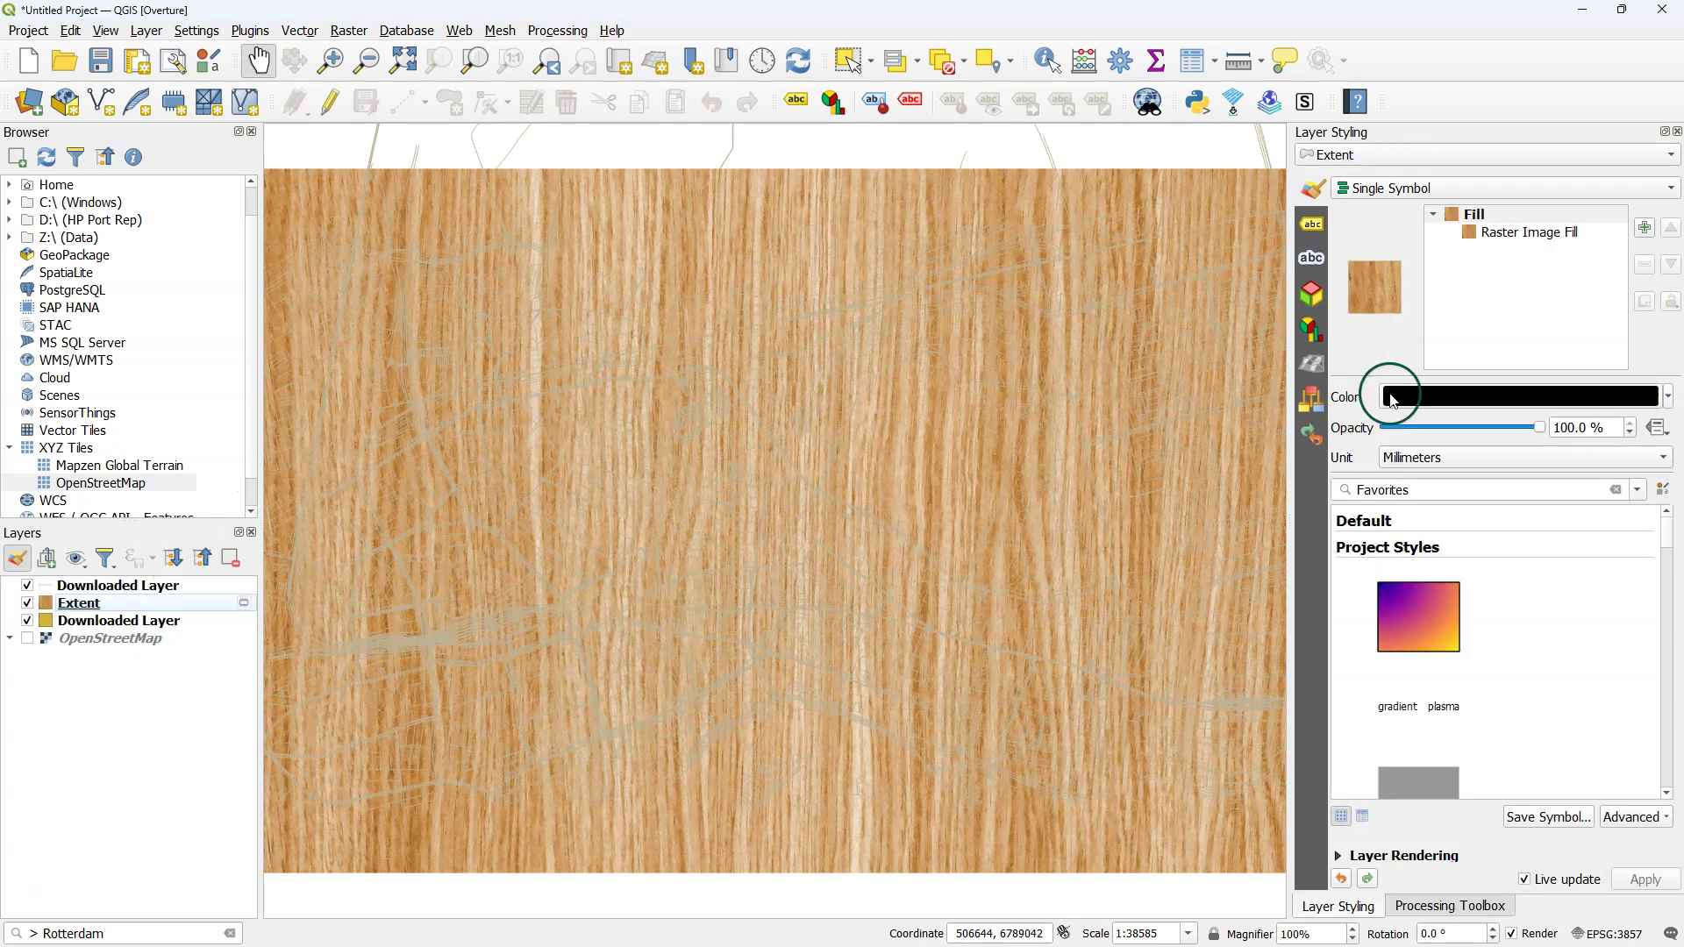
{"action": "left_click", "coordinate": [119, 585]}
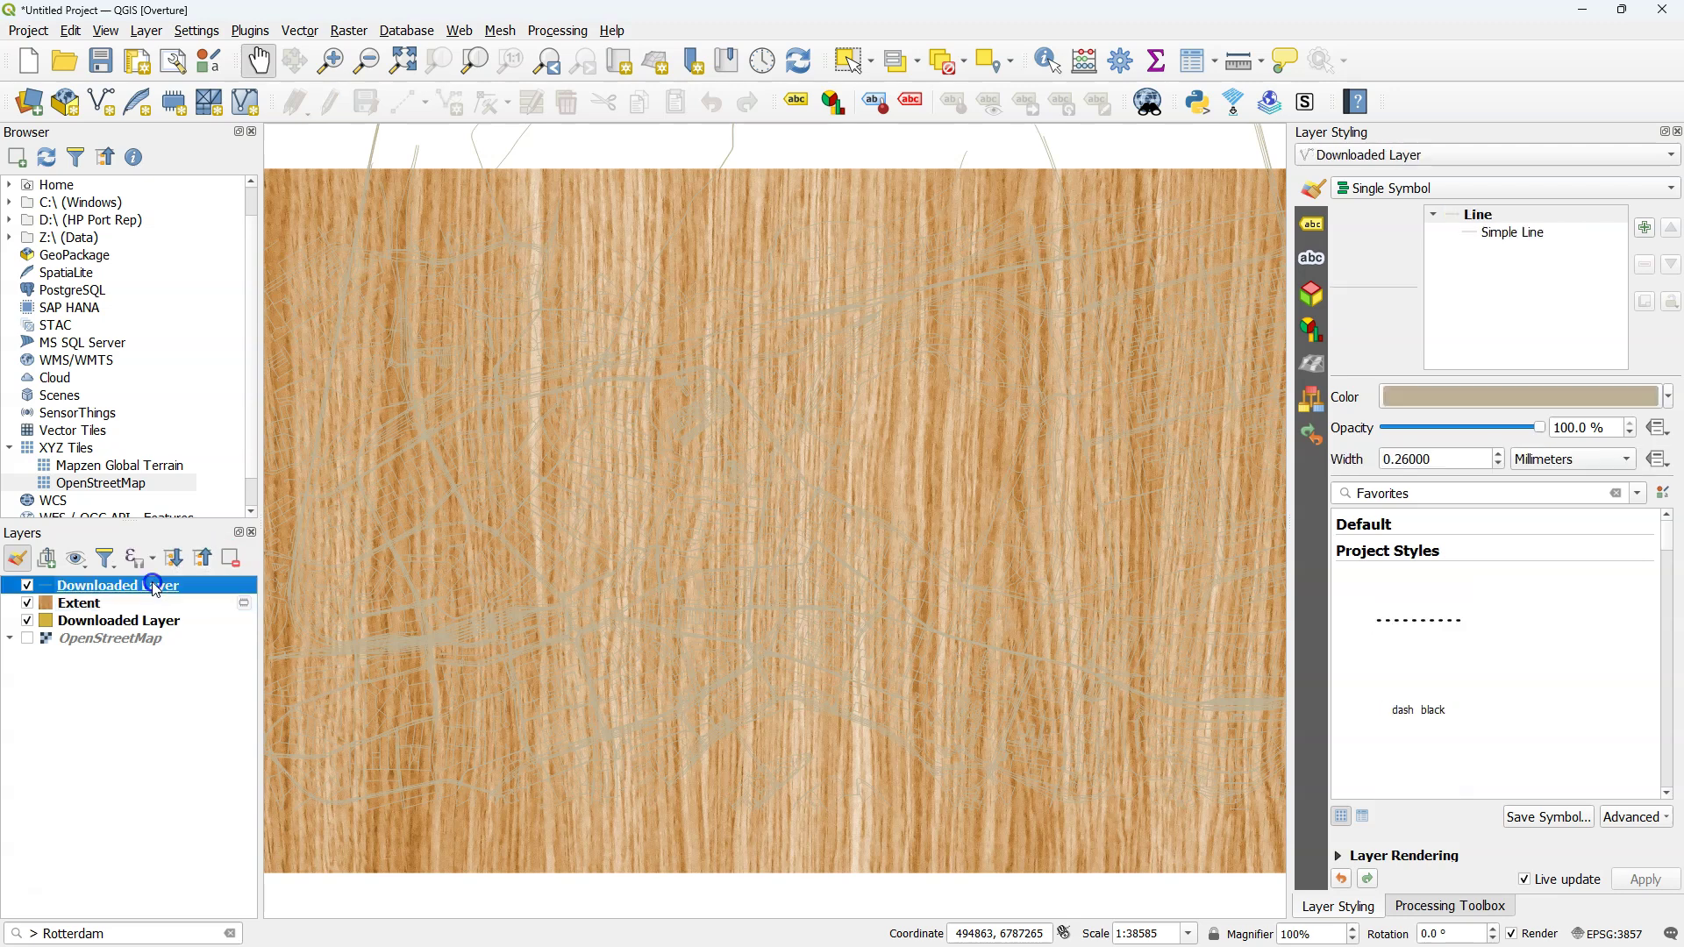
{"action": "left_click", "coordinate": [1666, 398]}
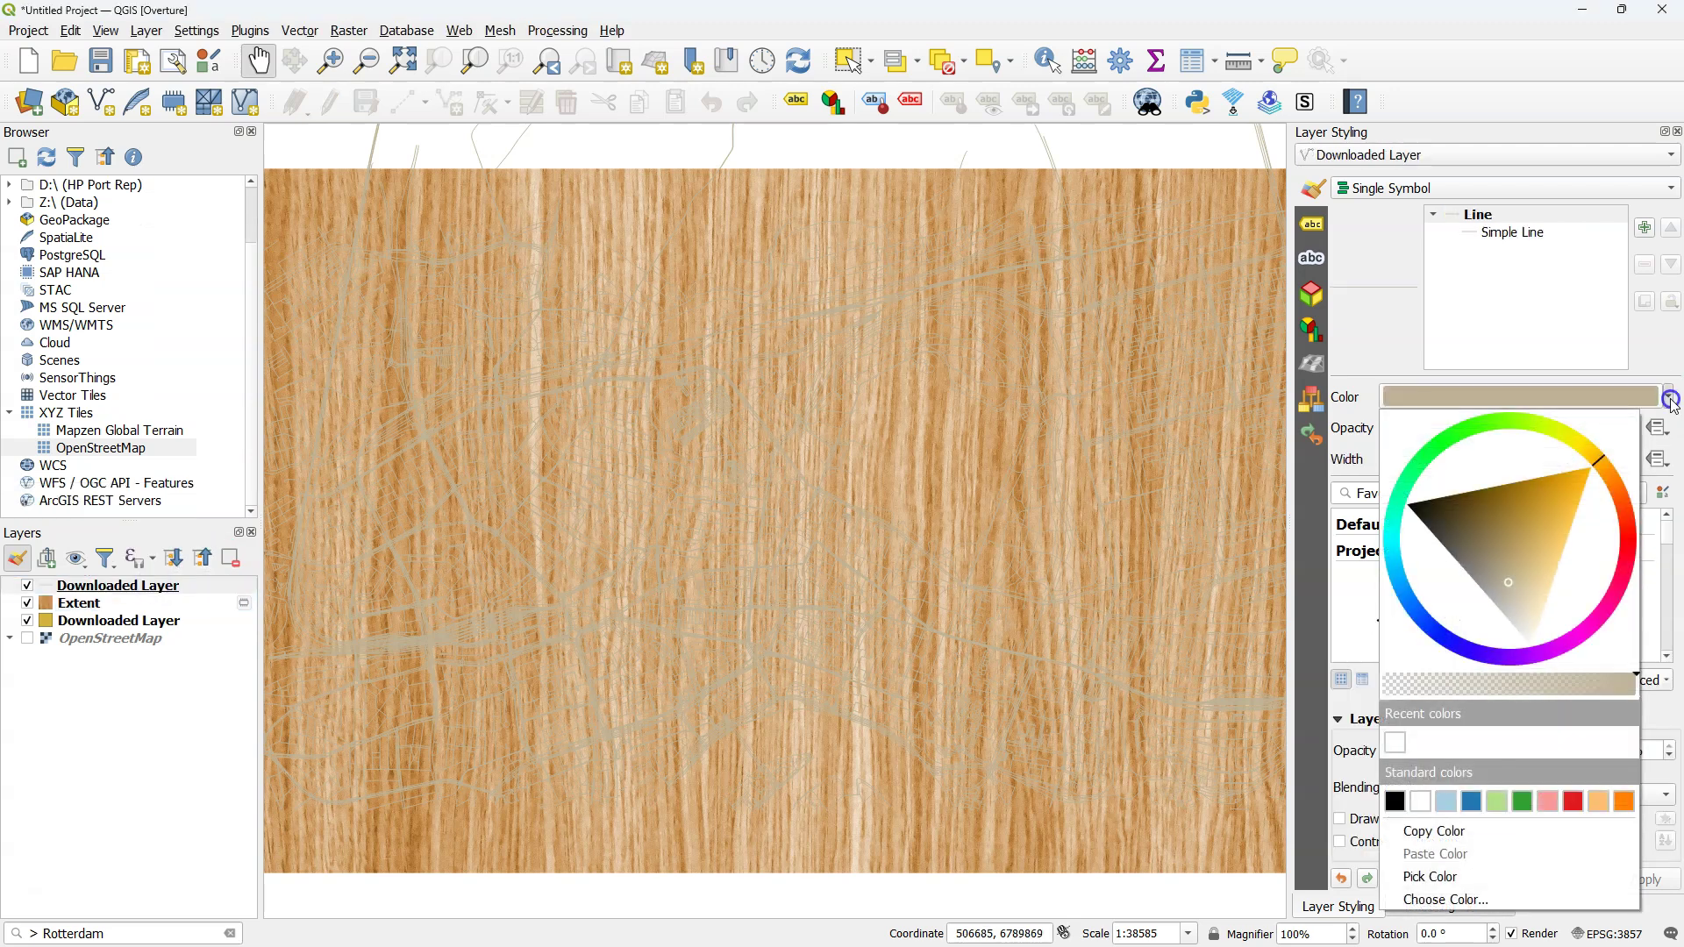
{"action": "left_click", "coordinate": [1395, 744]}
{"action": "left_click", "coordinate": [1512, 232]}
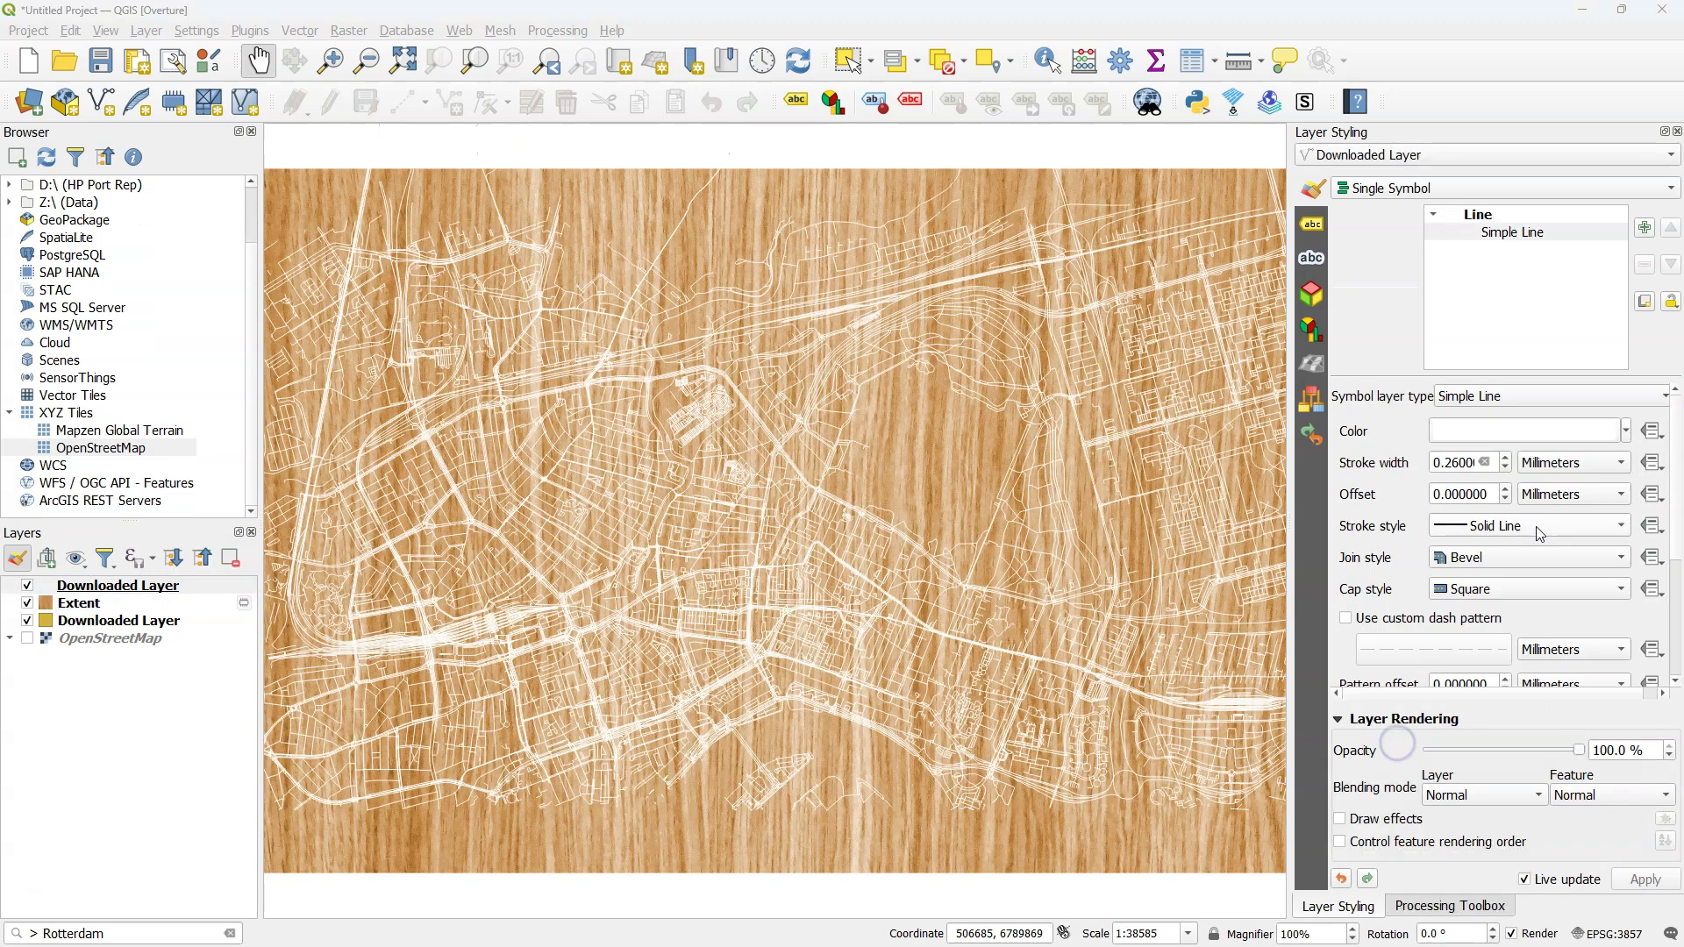
{"action": "left_click", "coordinate": [1447, 462]}
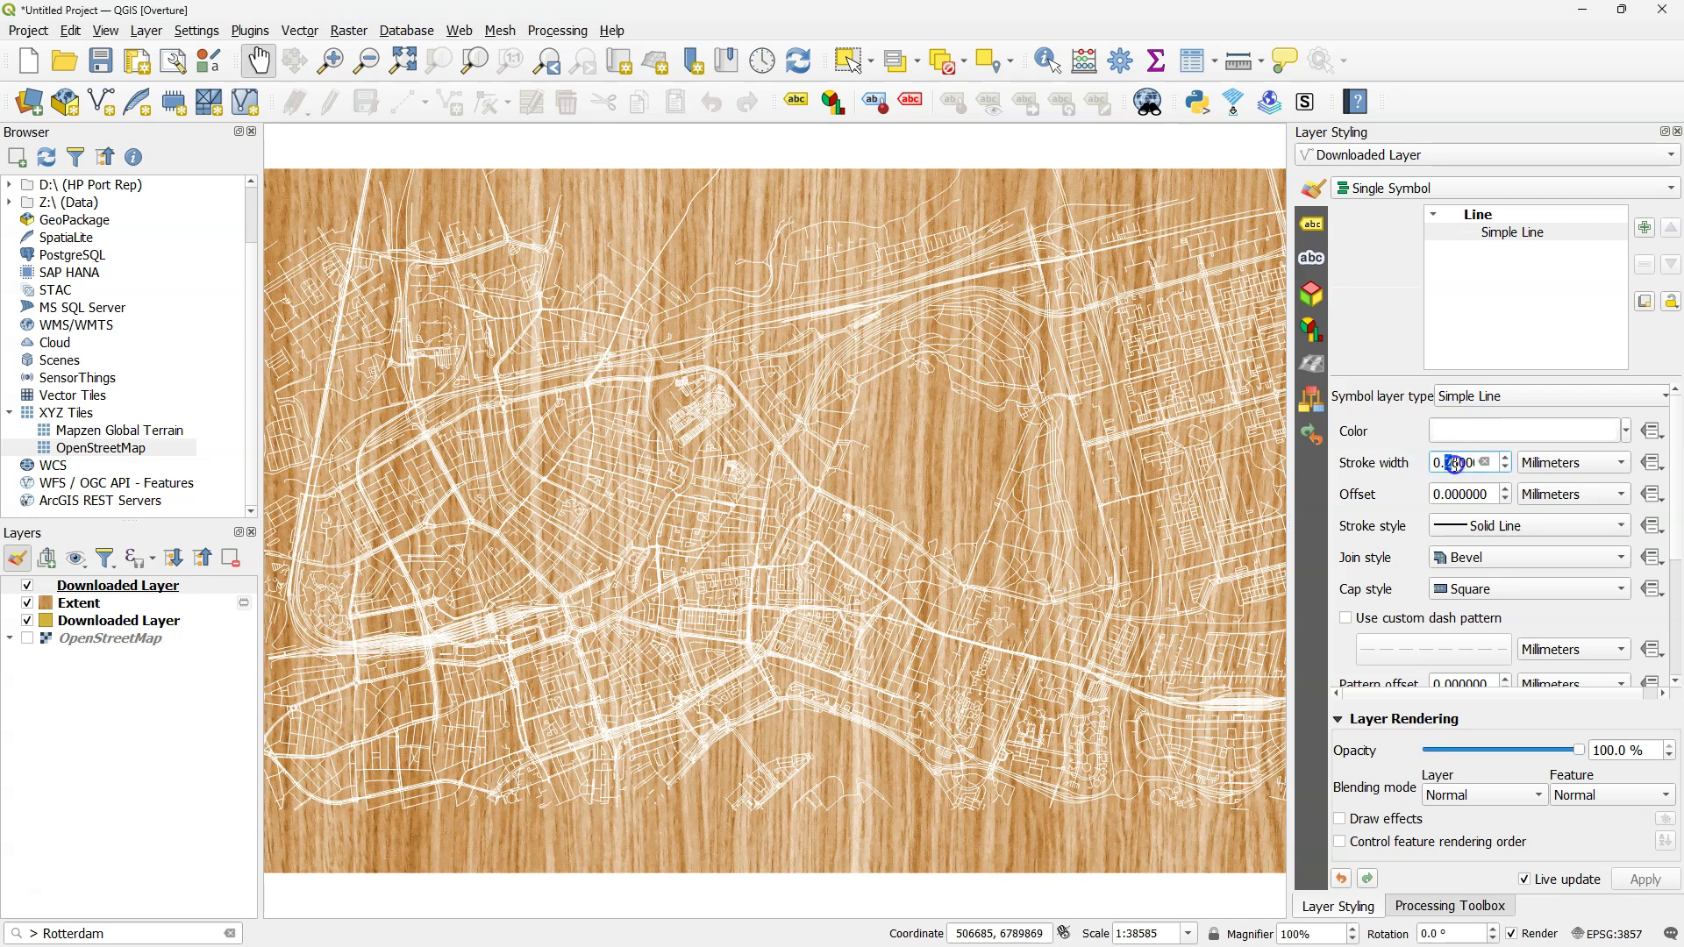
{"action": "type", "text": "0.8"}
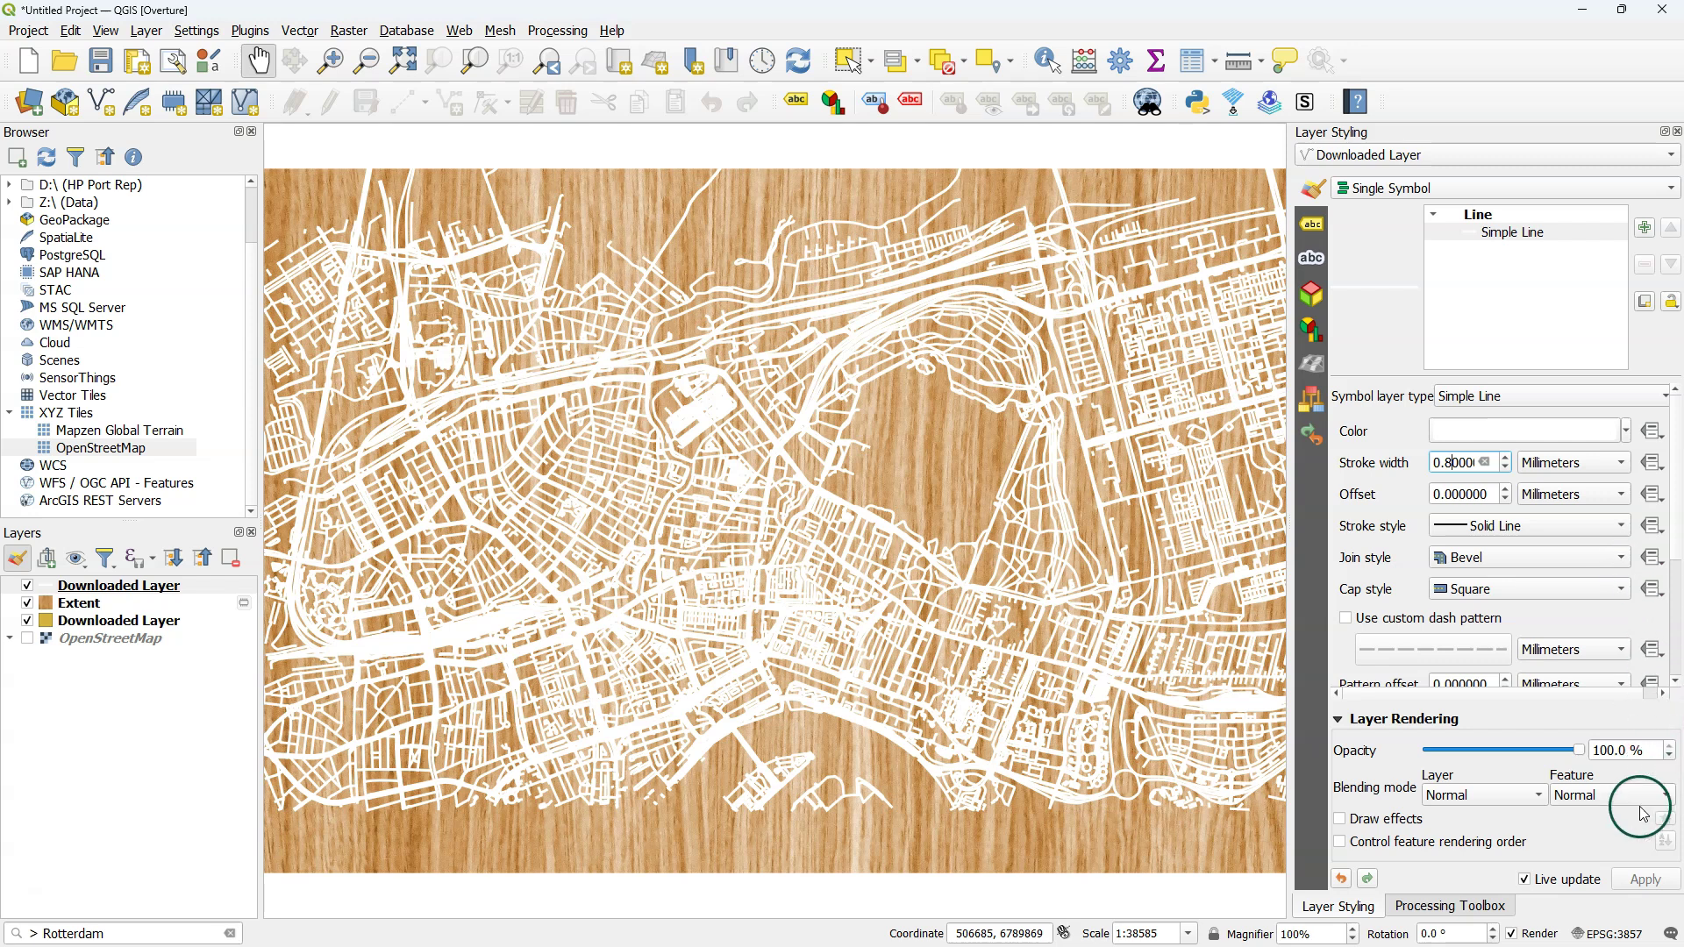
Enable draw effects on the road lines and add an Inner Shadow
{"action": "left_click", "coordinate": [1343, 820]}
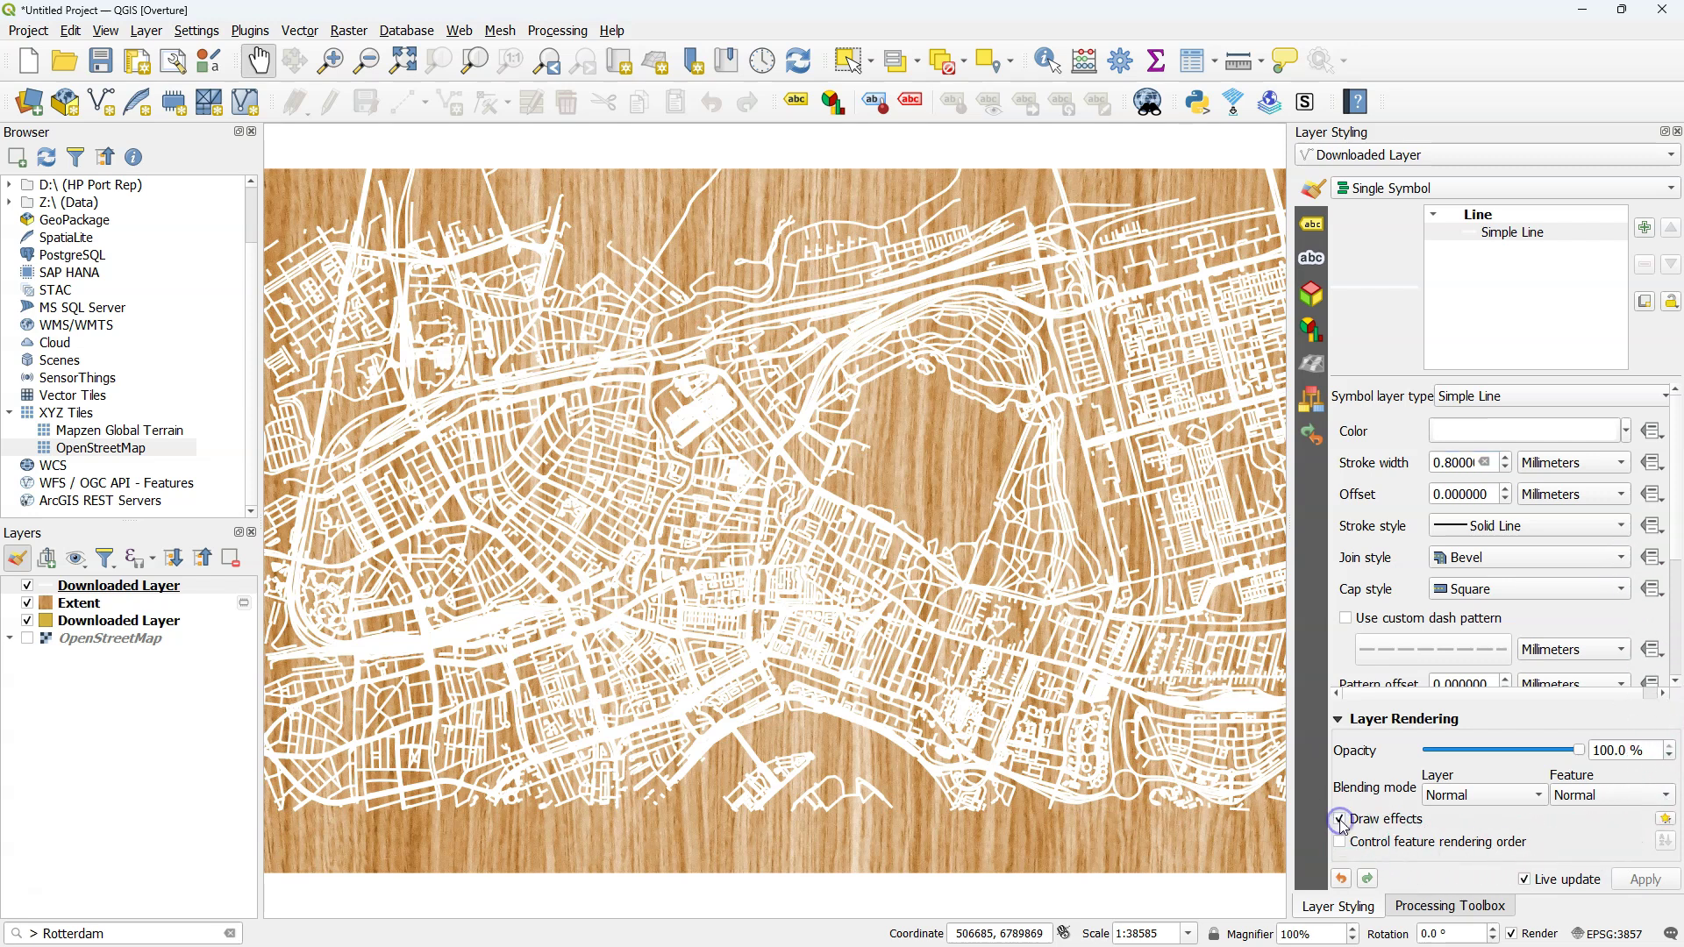
{"action": "left_click", "coordinate": [1665, 819]}
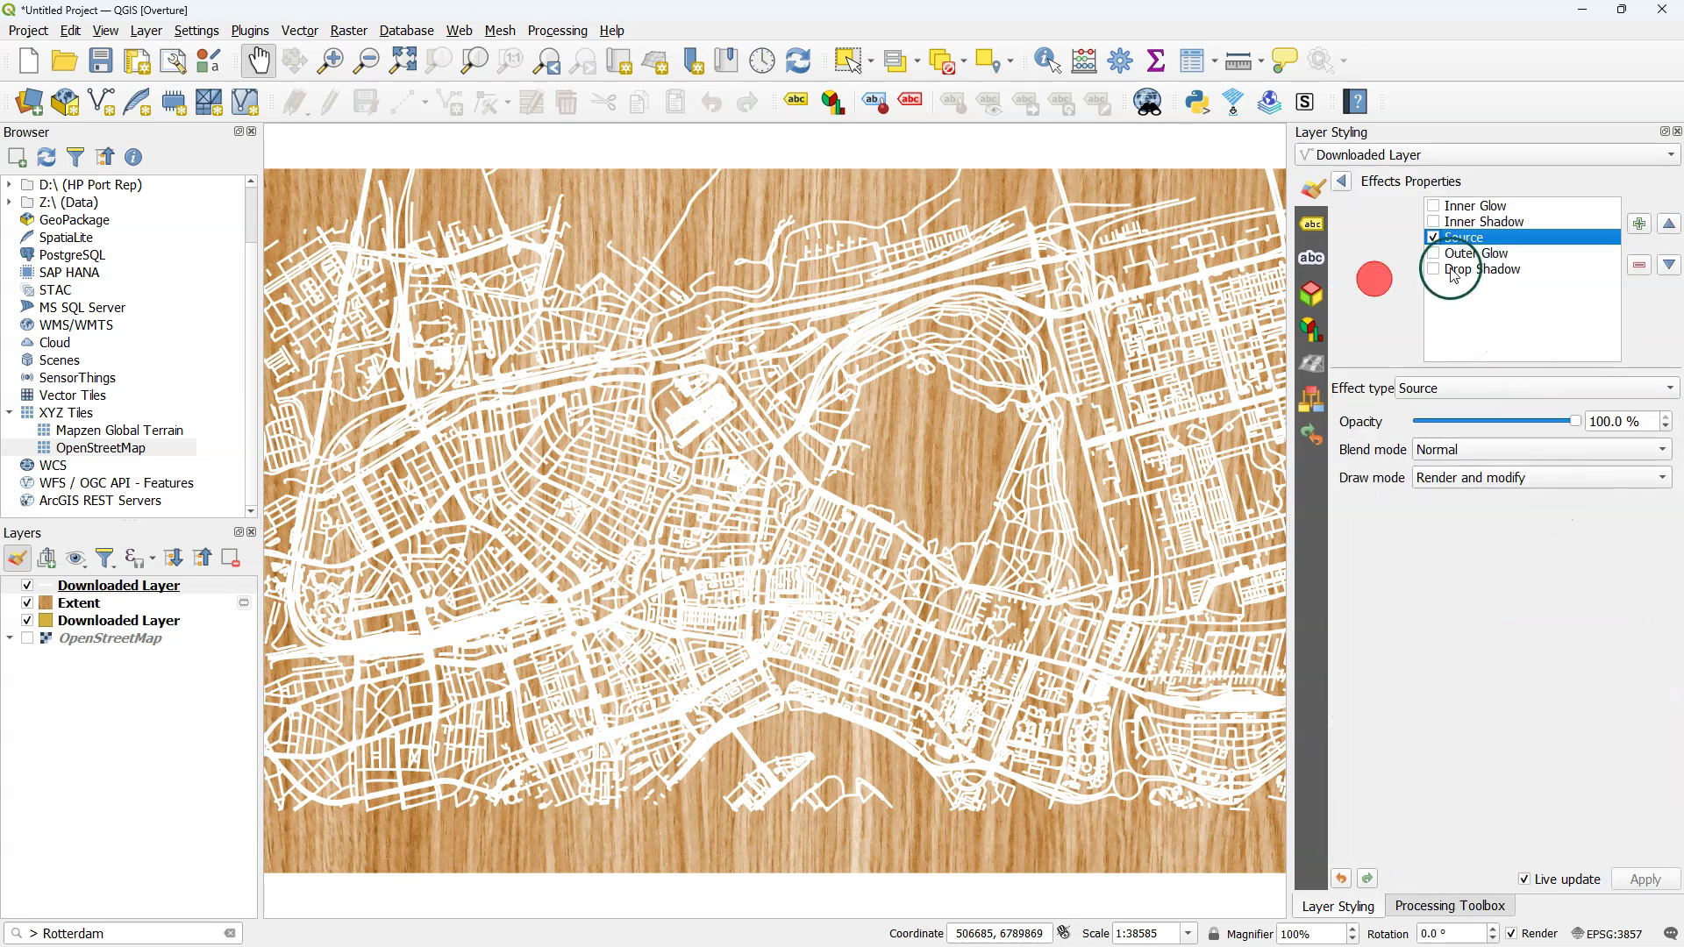
{"action": "left_click", "coordinate": [1432, 221]}
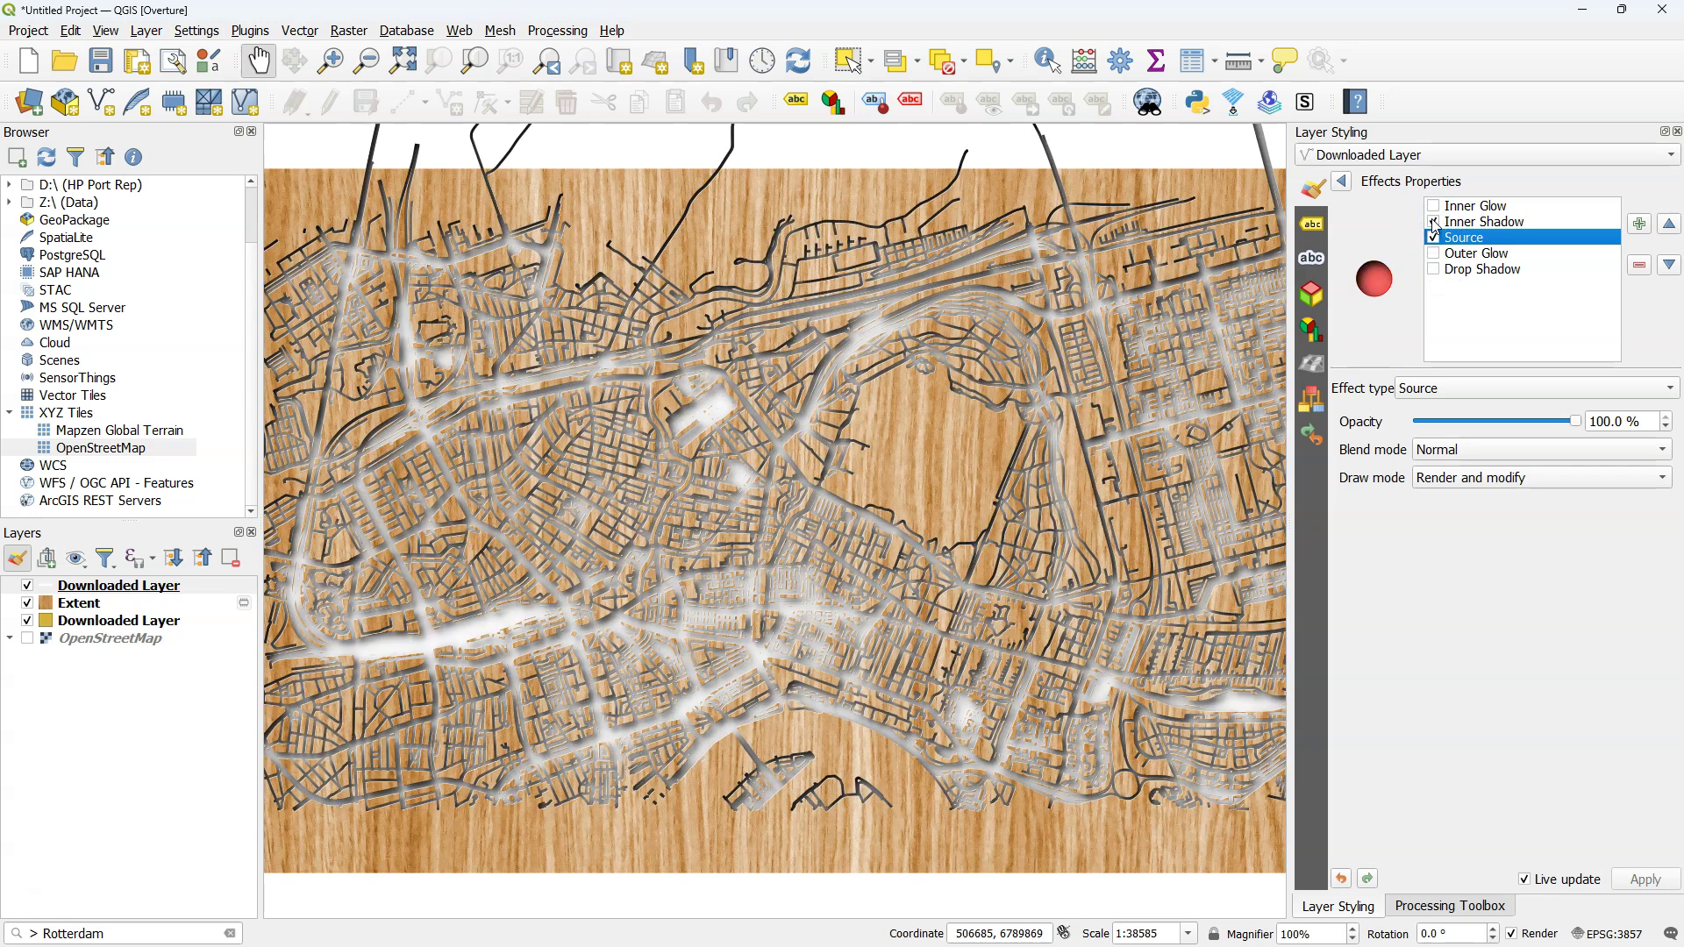
{"action": "left_click", "coordinate": [1339, 183]}
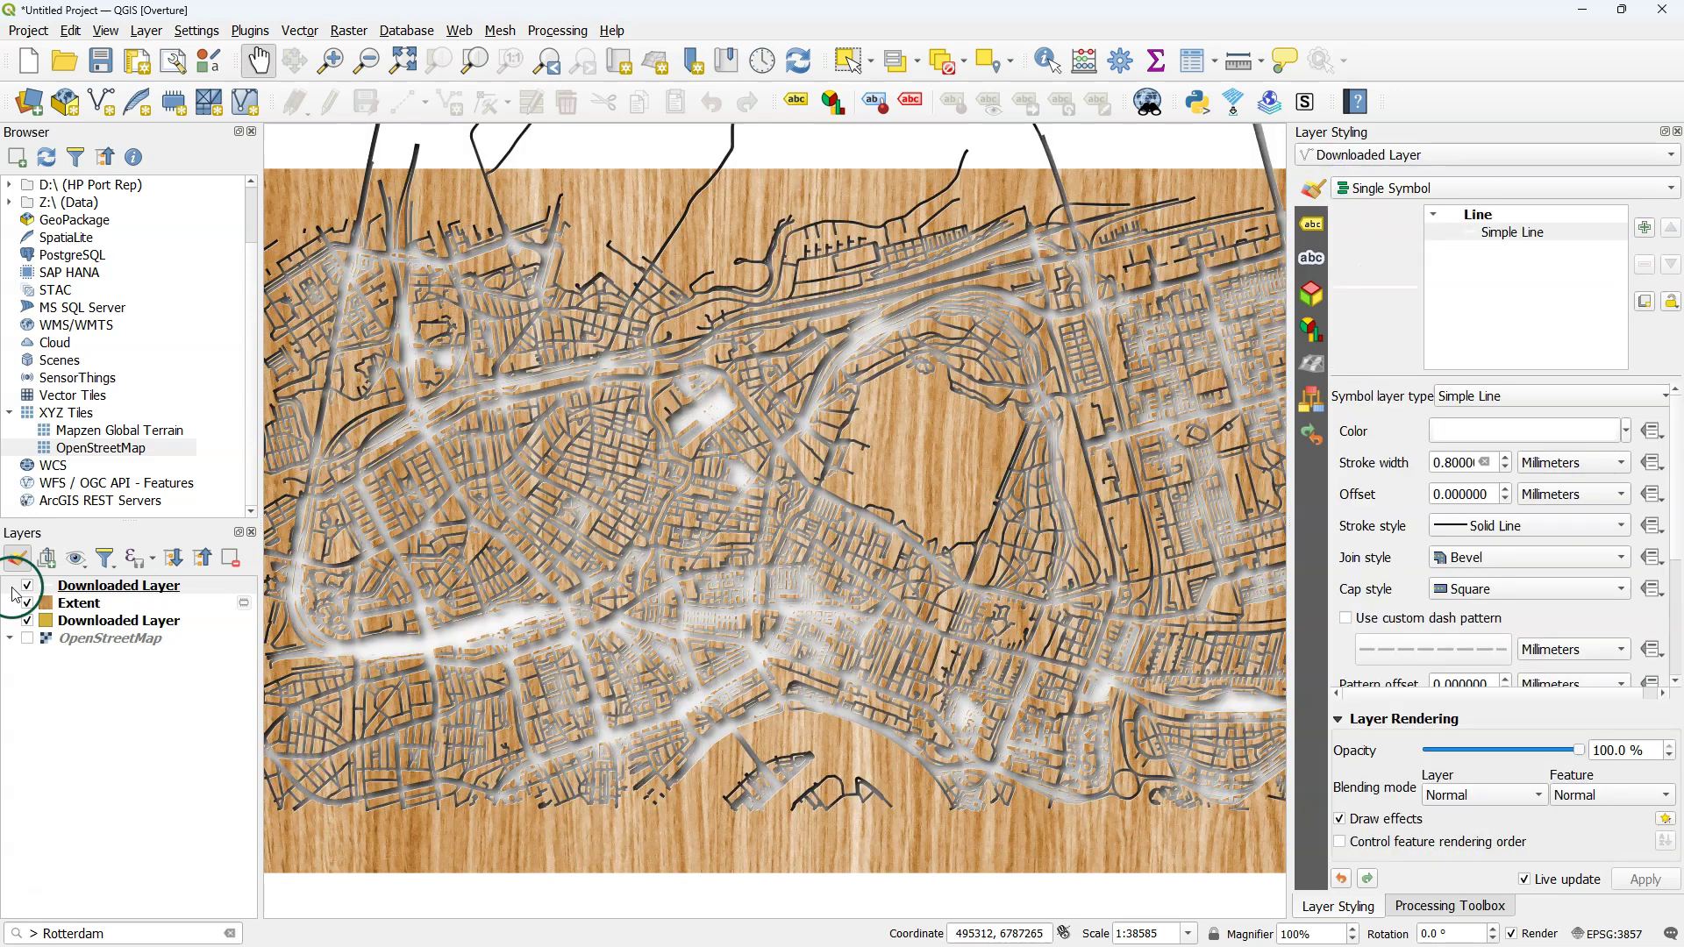
Rename the road line layer to 'Transport'
{"action": "right_click", "coordinate": [119, 586]}
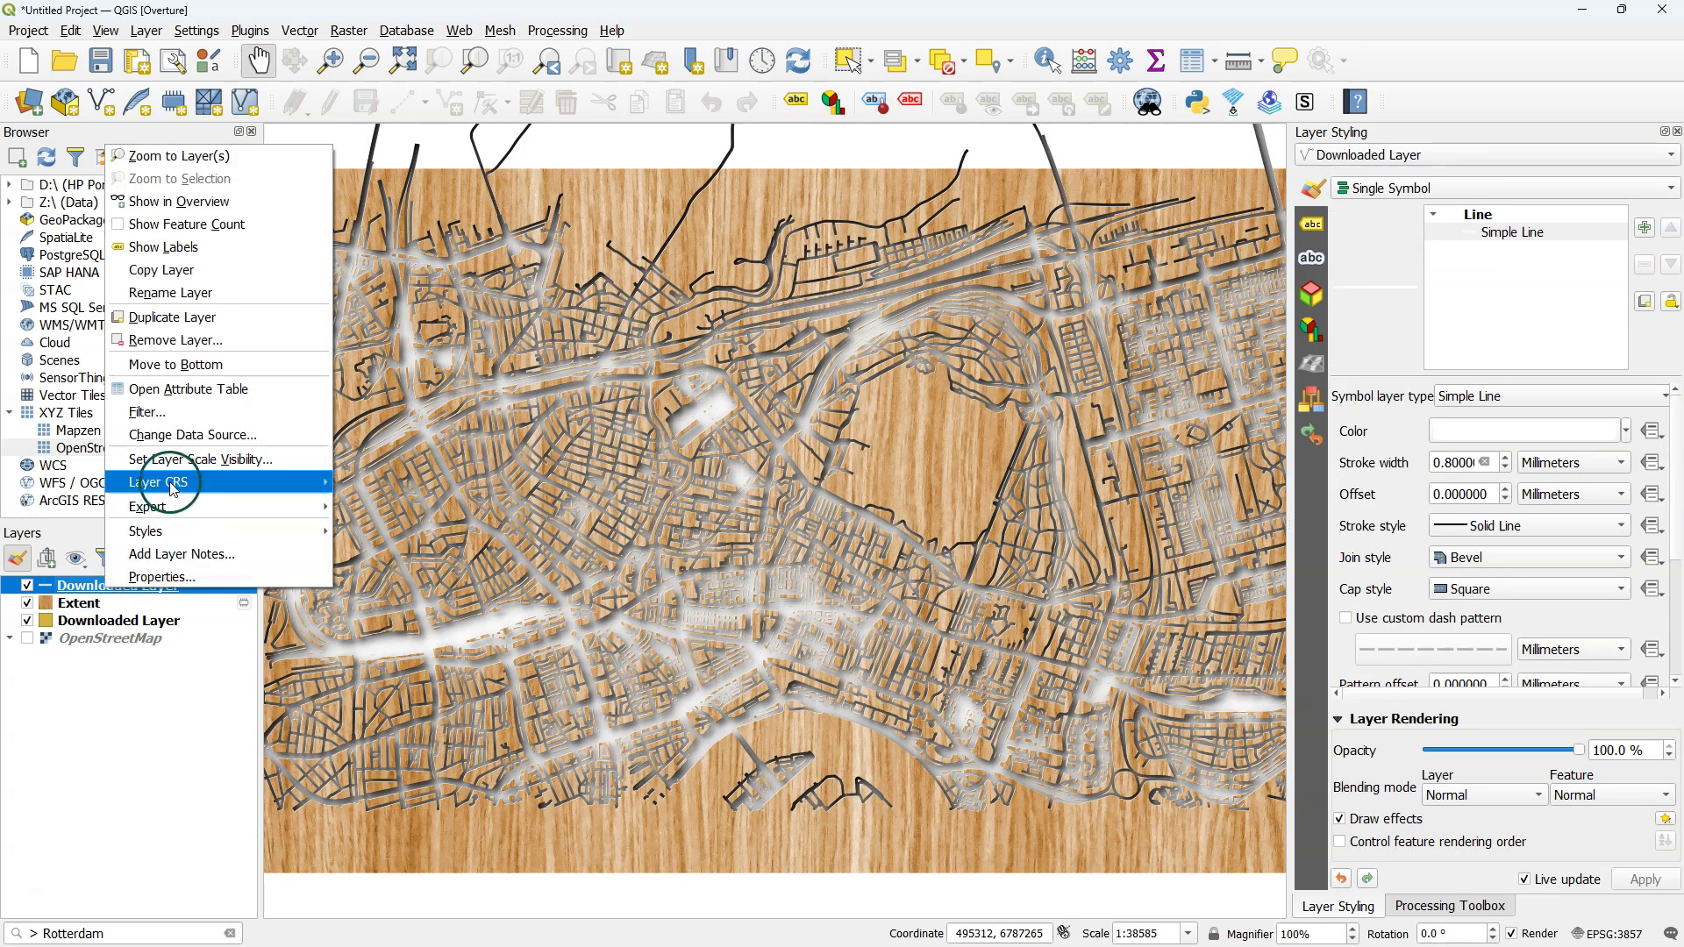
{"action": "left_click", "coordinate": [178, 295]}
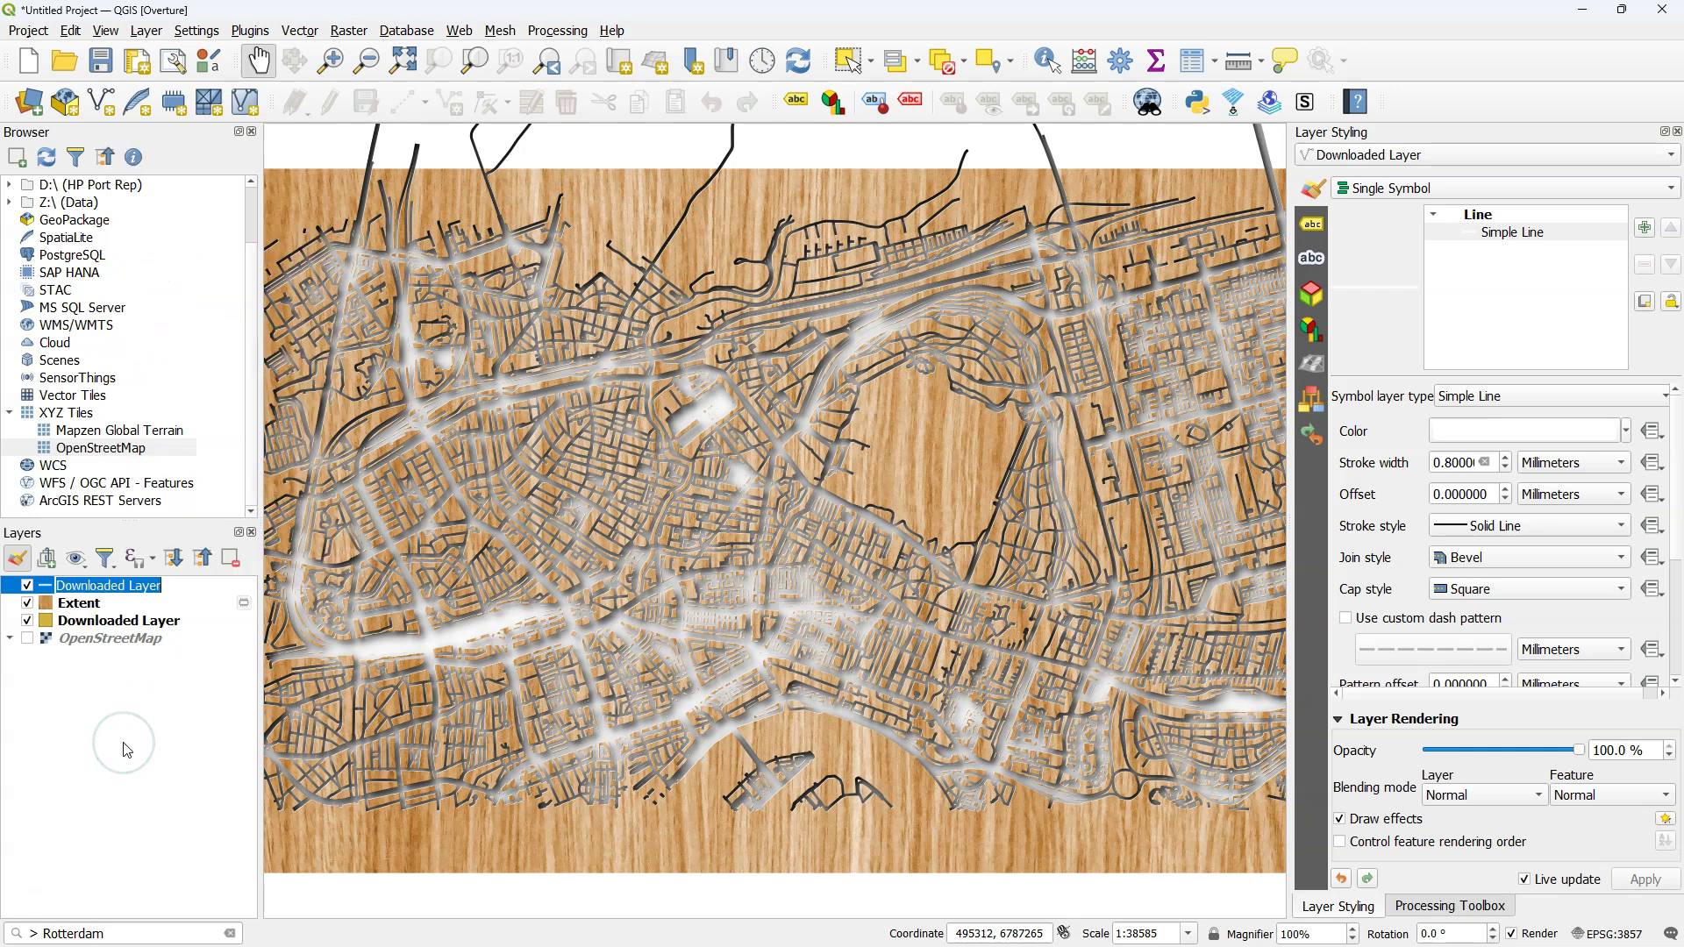
{"action": "type", "text": "Trans"}
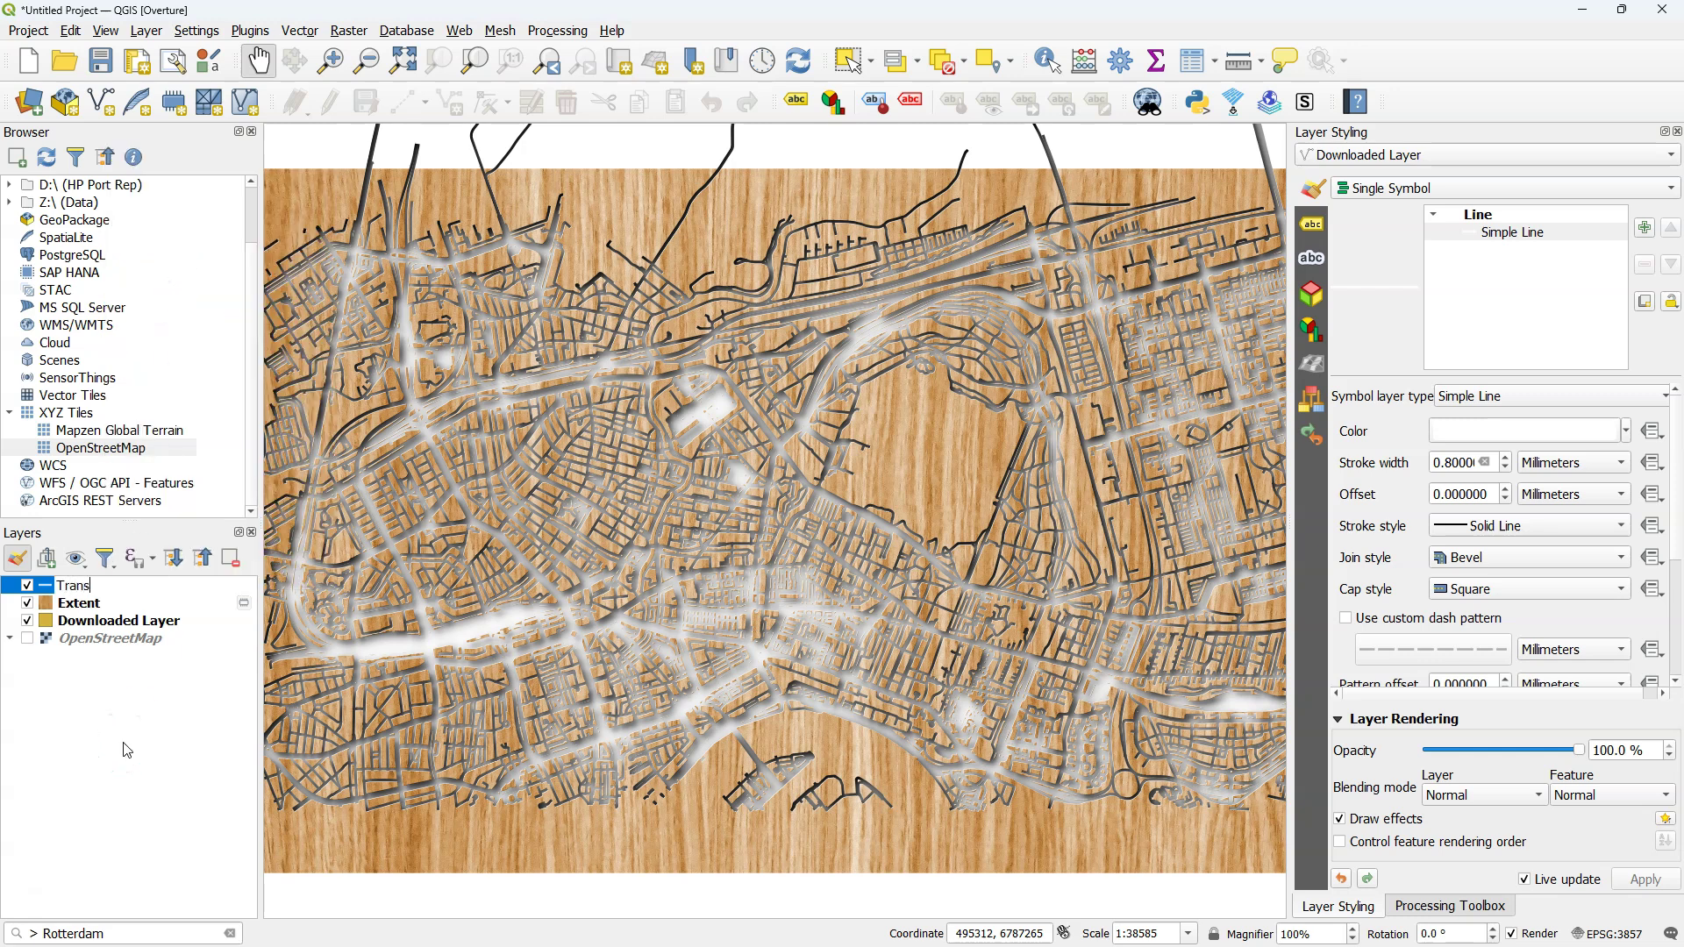
{"action": "type", "text": "port"}
{"action": "key", "text": "Return"}
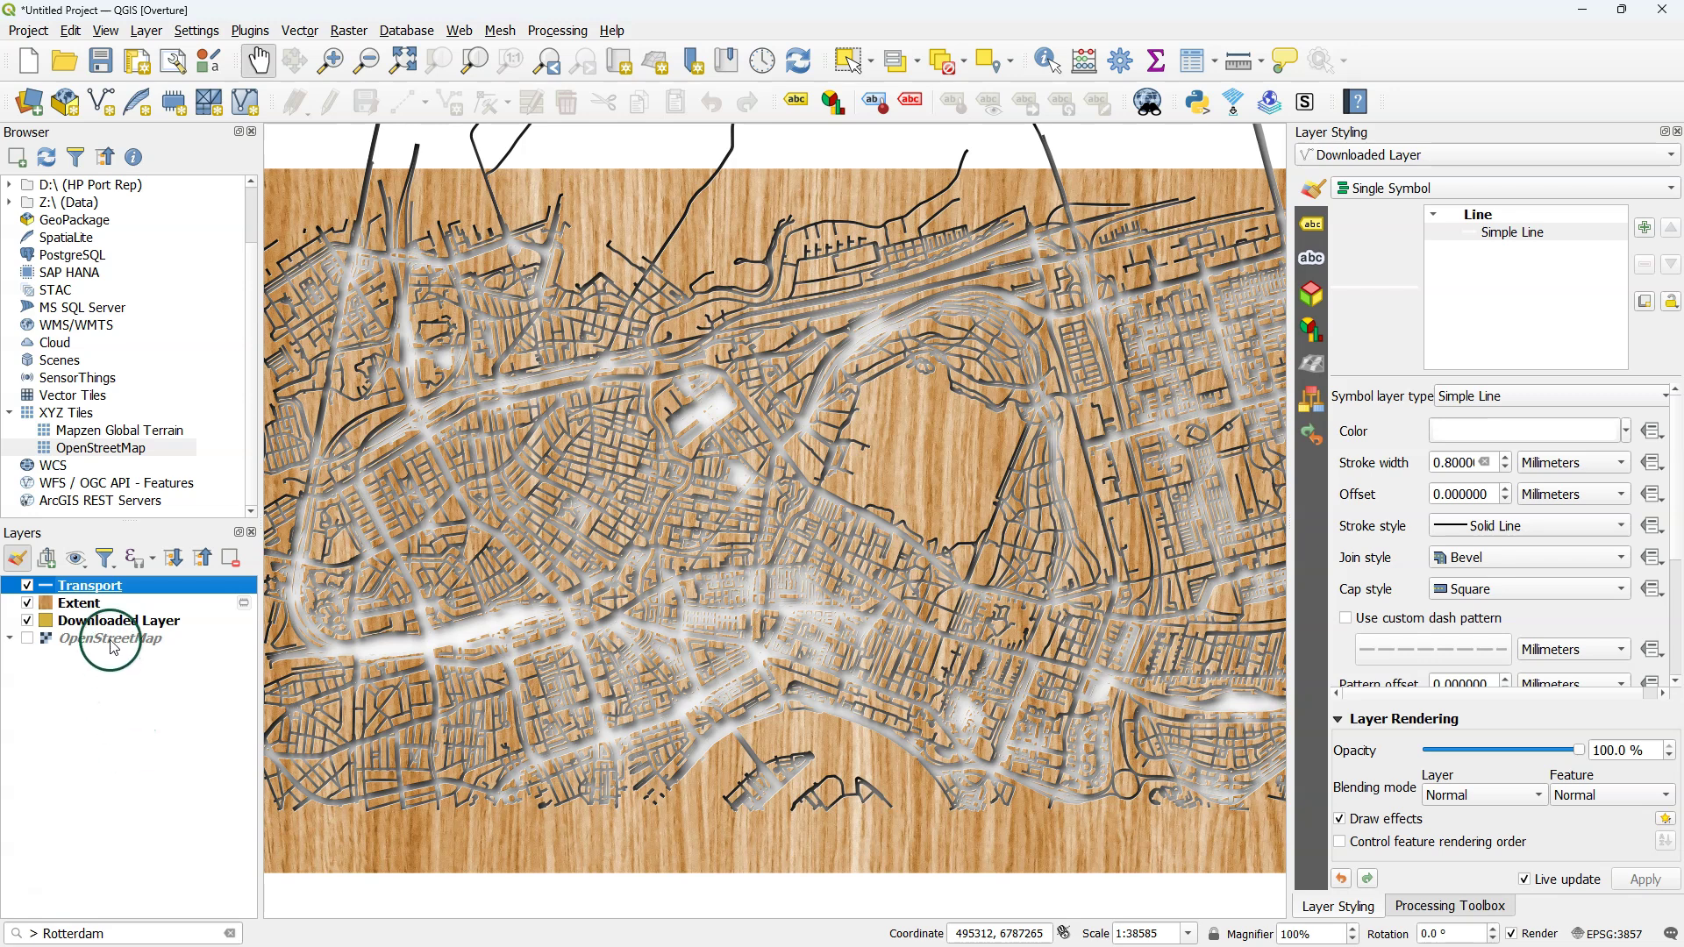
Move the building layer to the top and rename it 'Buildings'
{"action": "right_click", "coordinate": [106, 620]}
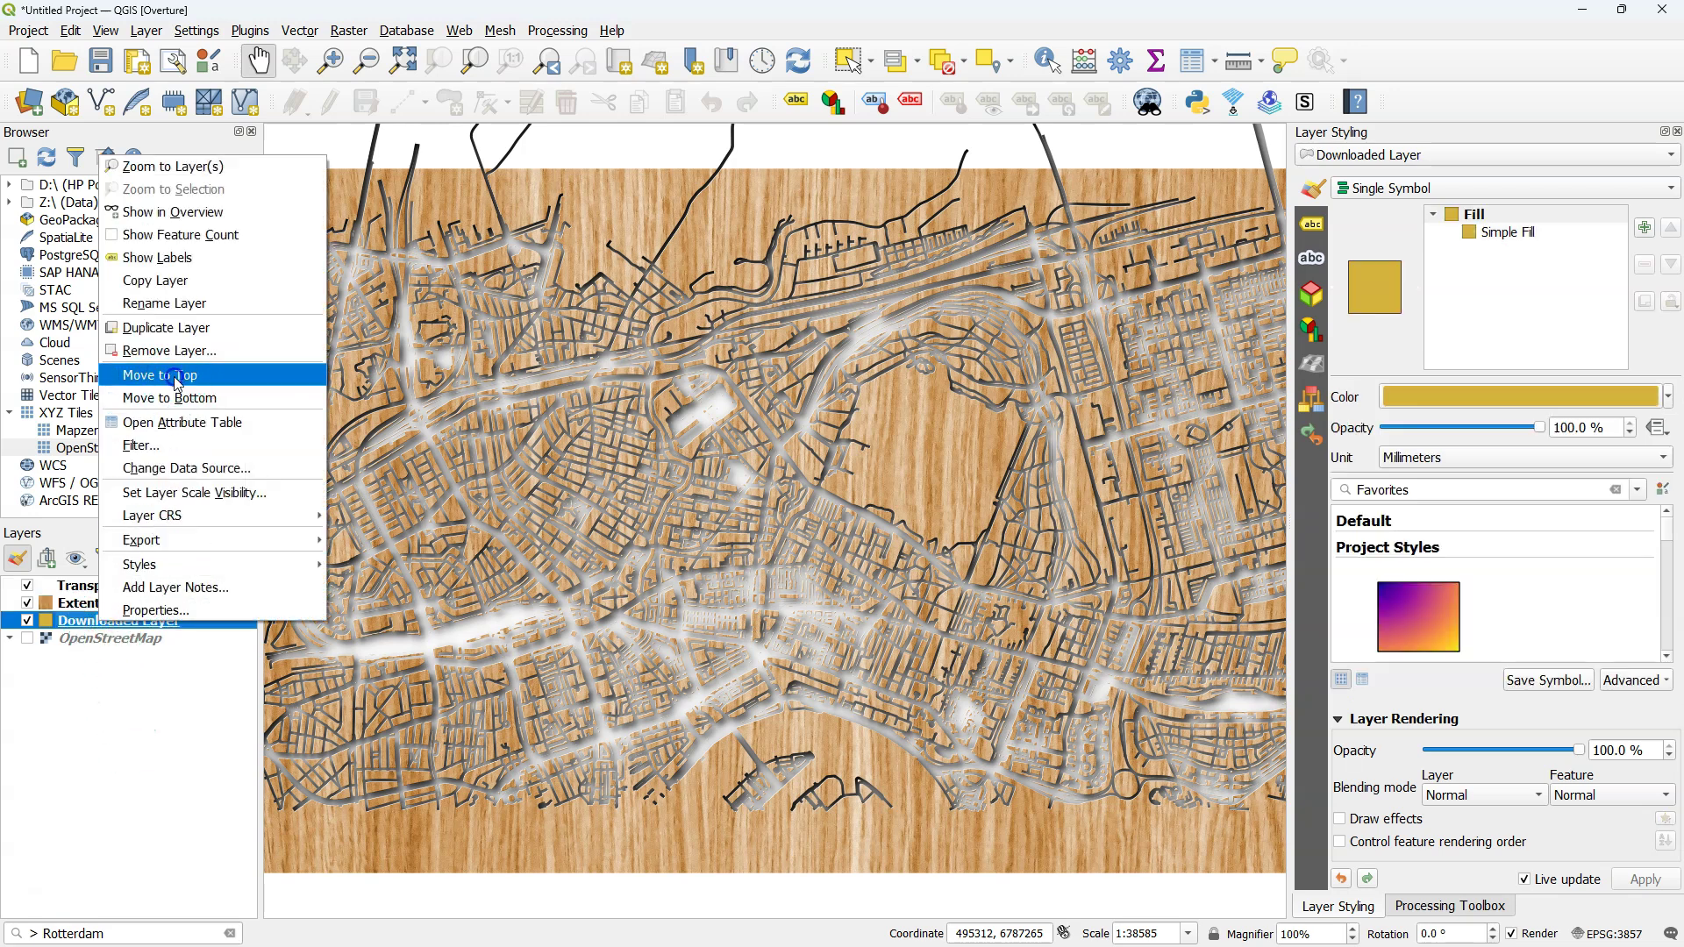
{"action": "left_click", "coordinate": [160, 376]}
{"action": "right_click", "coordinate": [100, 586]}
{"action": "left_click", "coordinate": [171, 281]}
{"action": "type", "text": "Bu"}
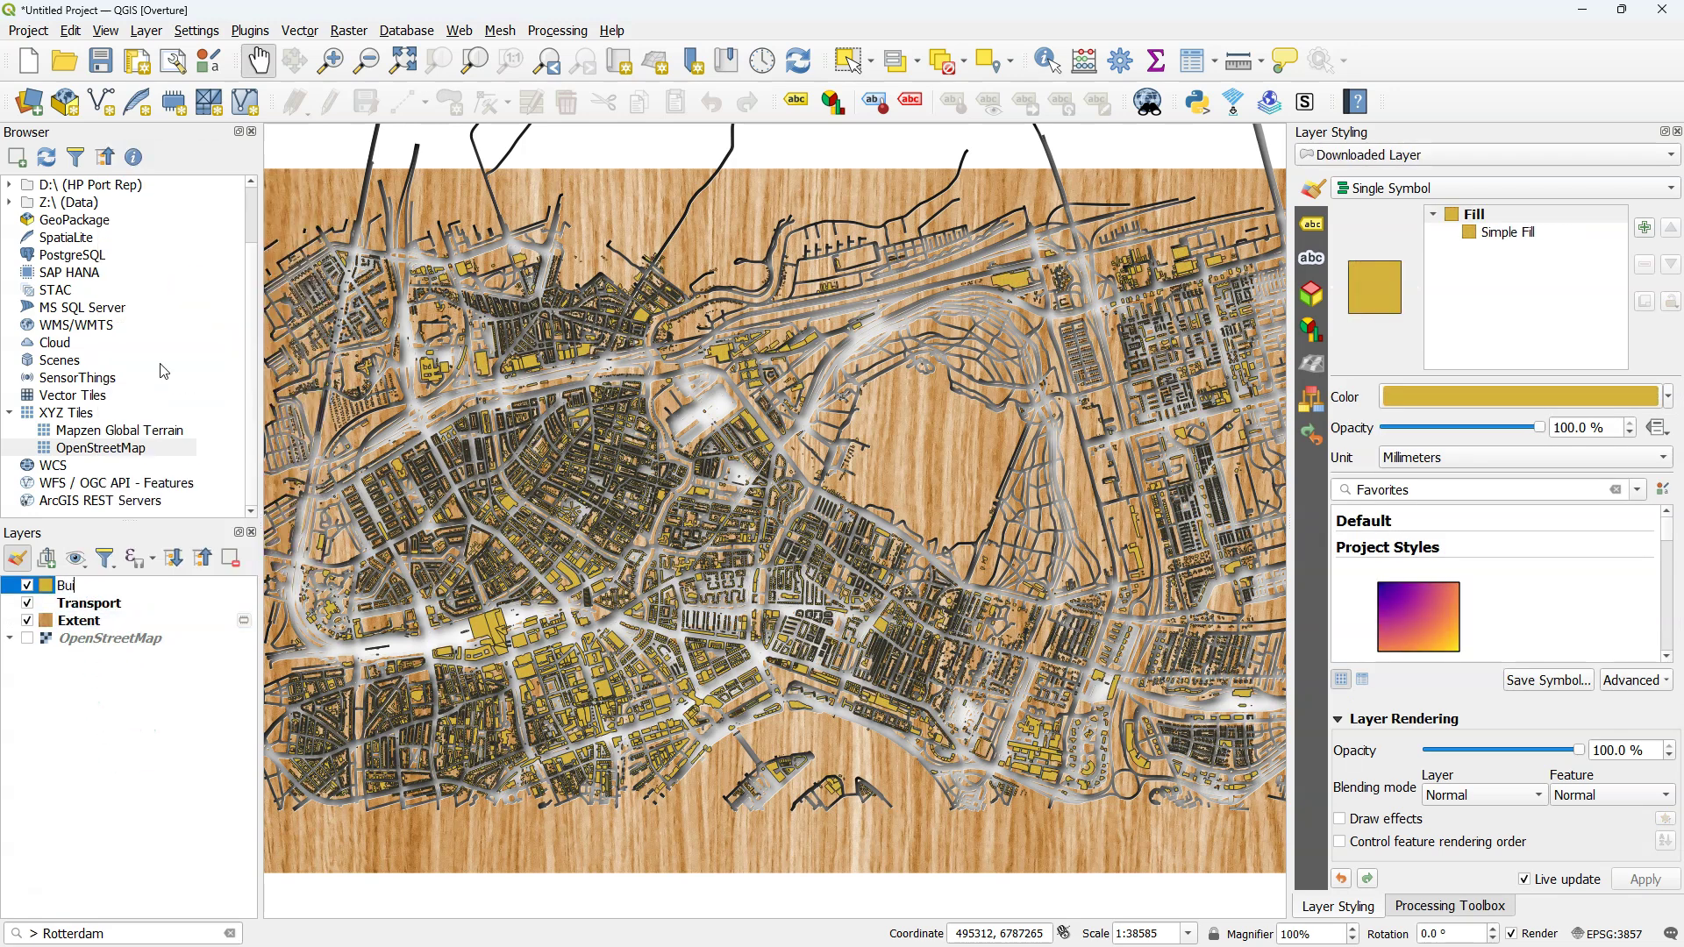
{"action": "type", "text": "ildings"}
{"action": "key", "text": "Return"}
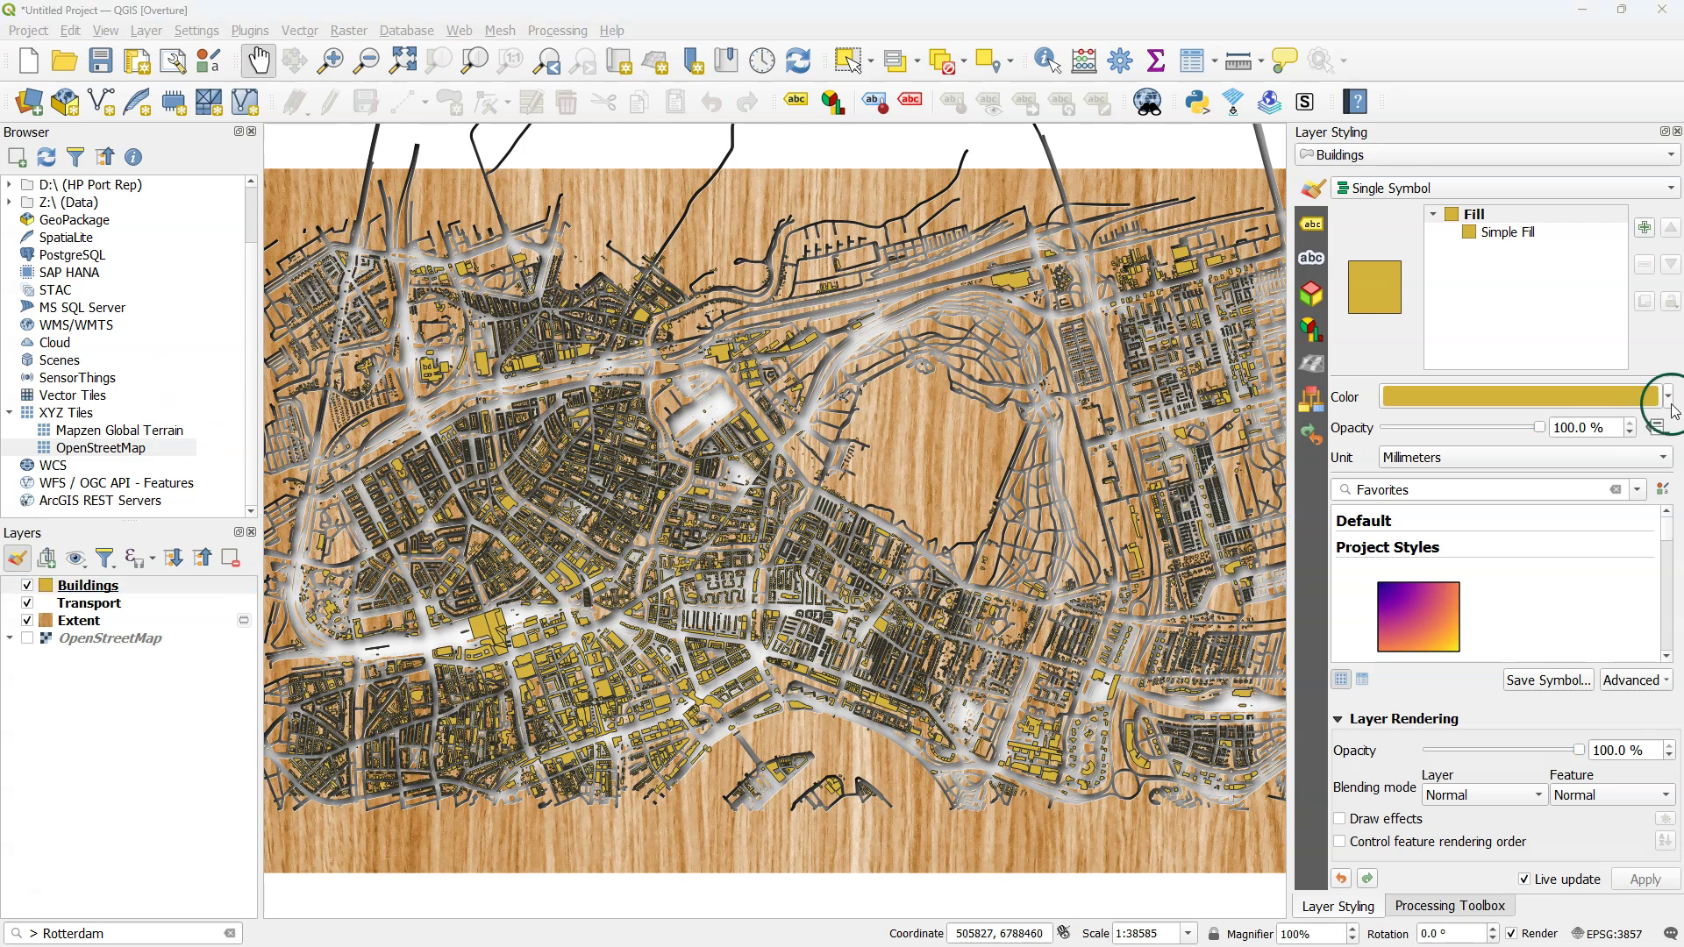
Give the buildings a white fill with stroke style set to No Line
{"action": "left_click", "coordinate": [1667, 397]}
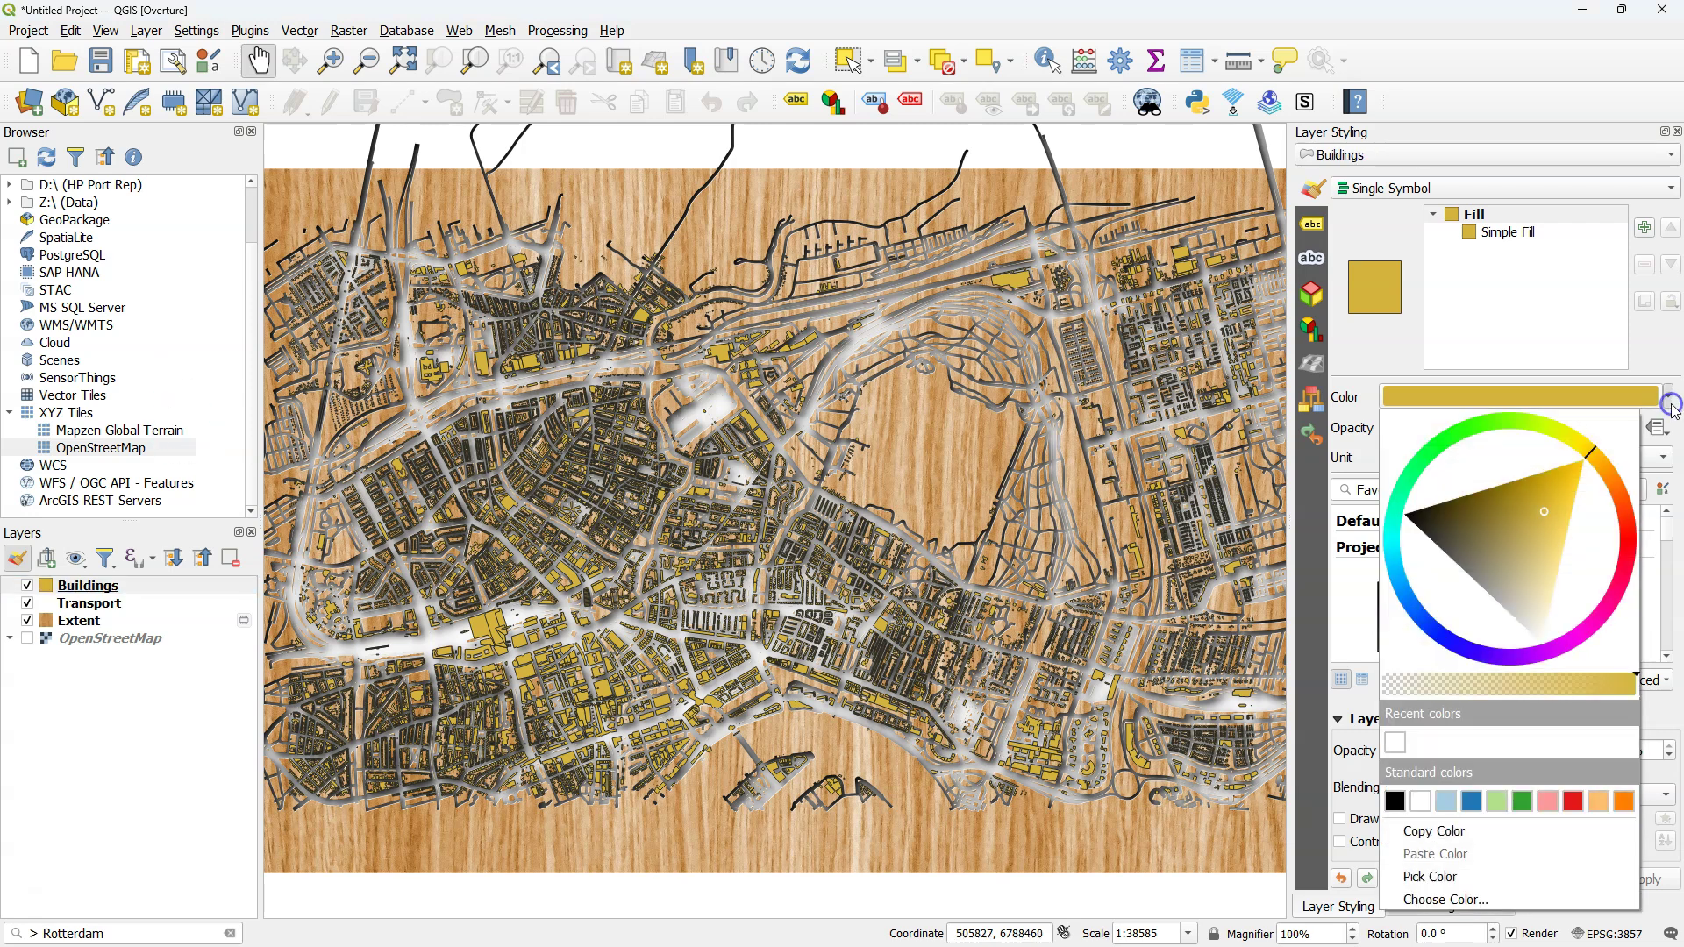
{"action": "left_click", "coordinate": [1397, 744]}
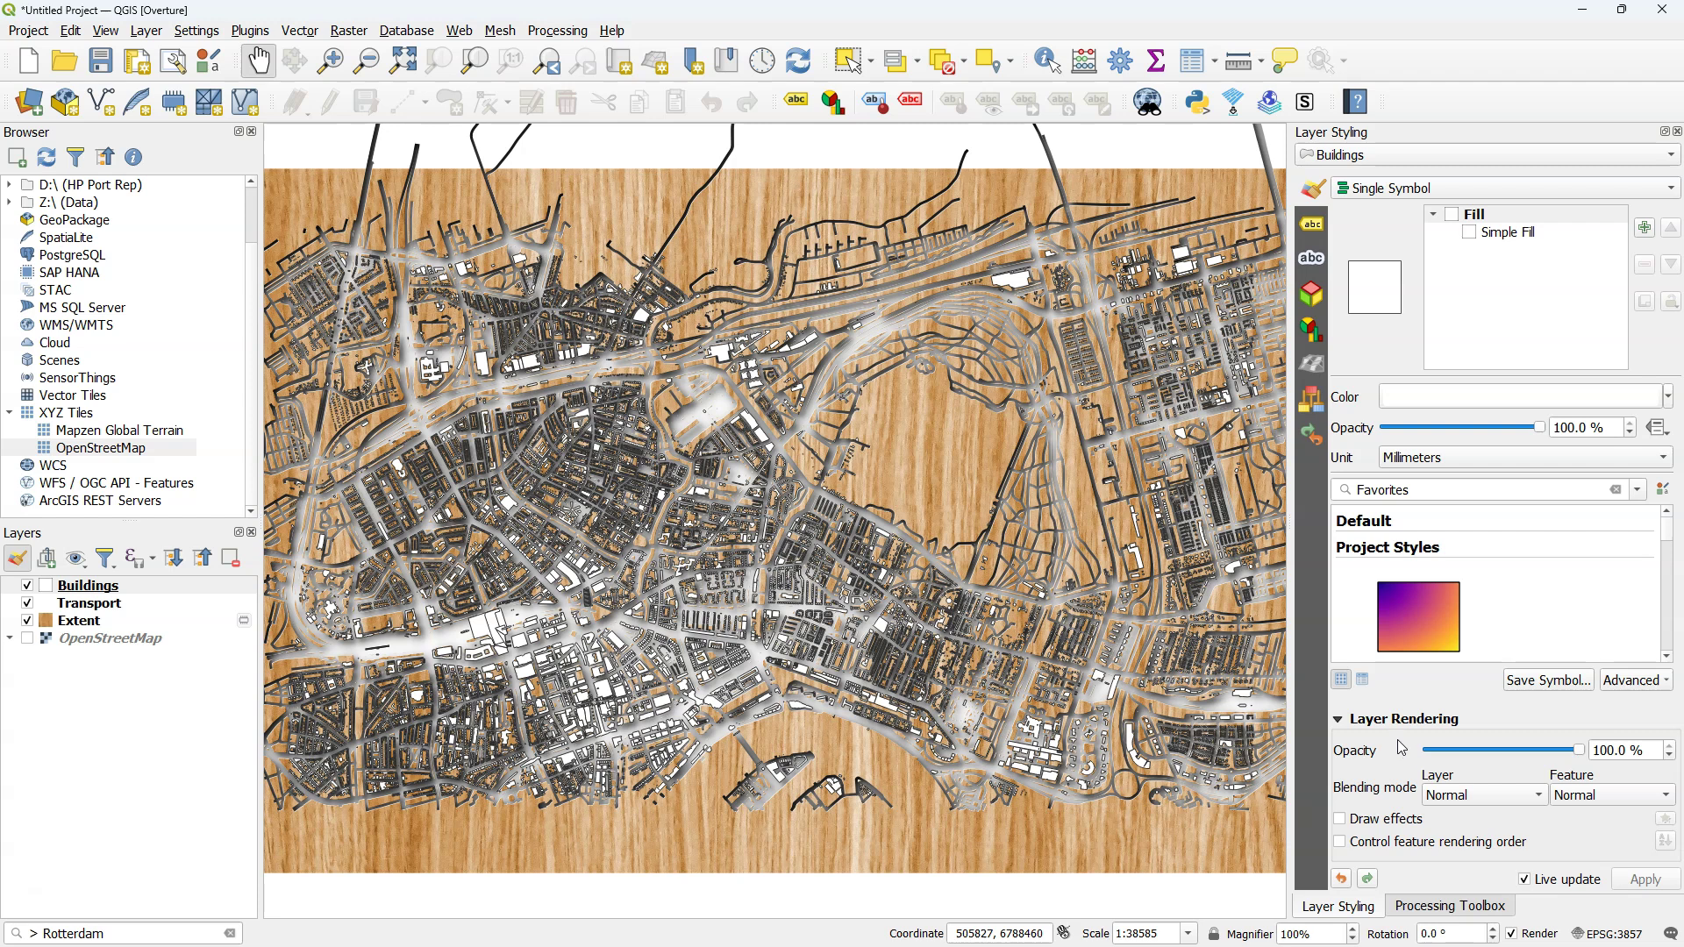
{"action": "left_click", "coordinate": [1505, 234]}
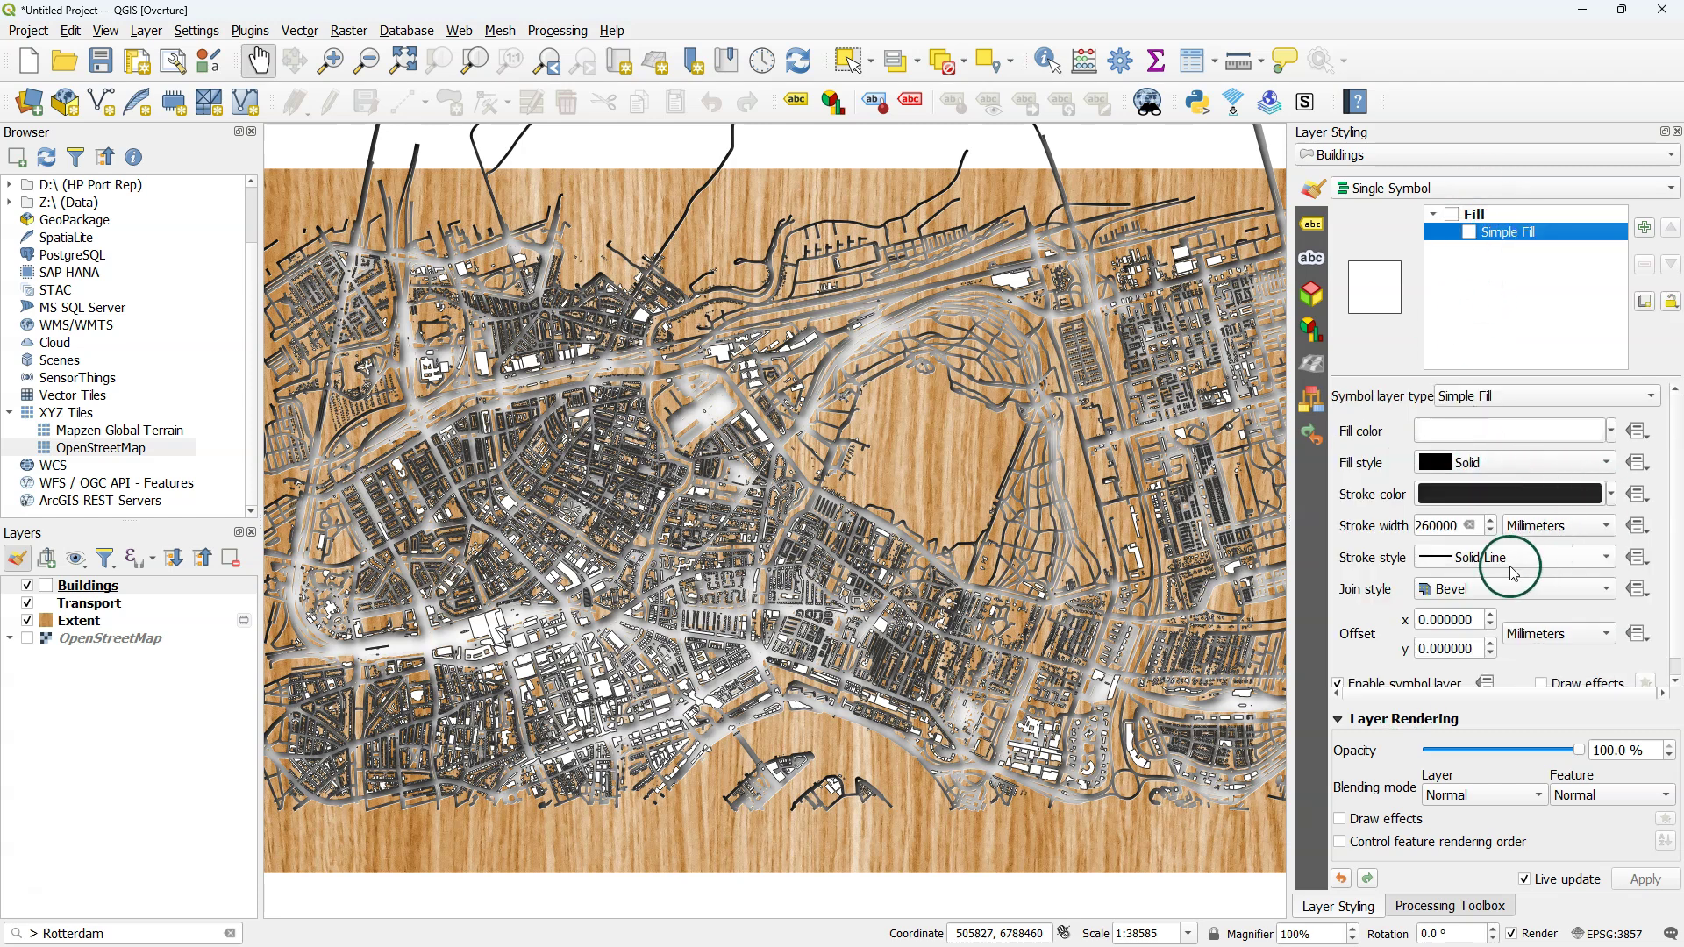
{"action": "left_click", "coordinate": [1449, 566]}
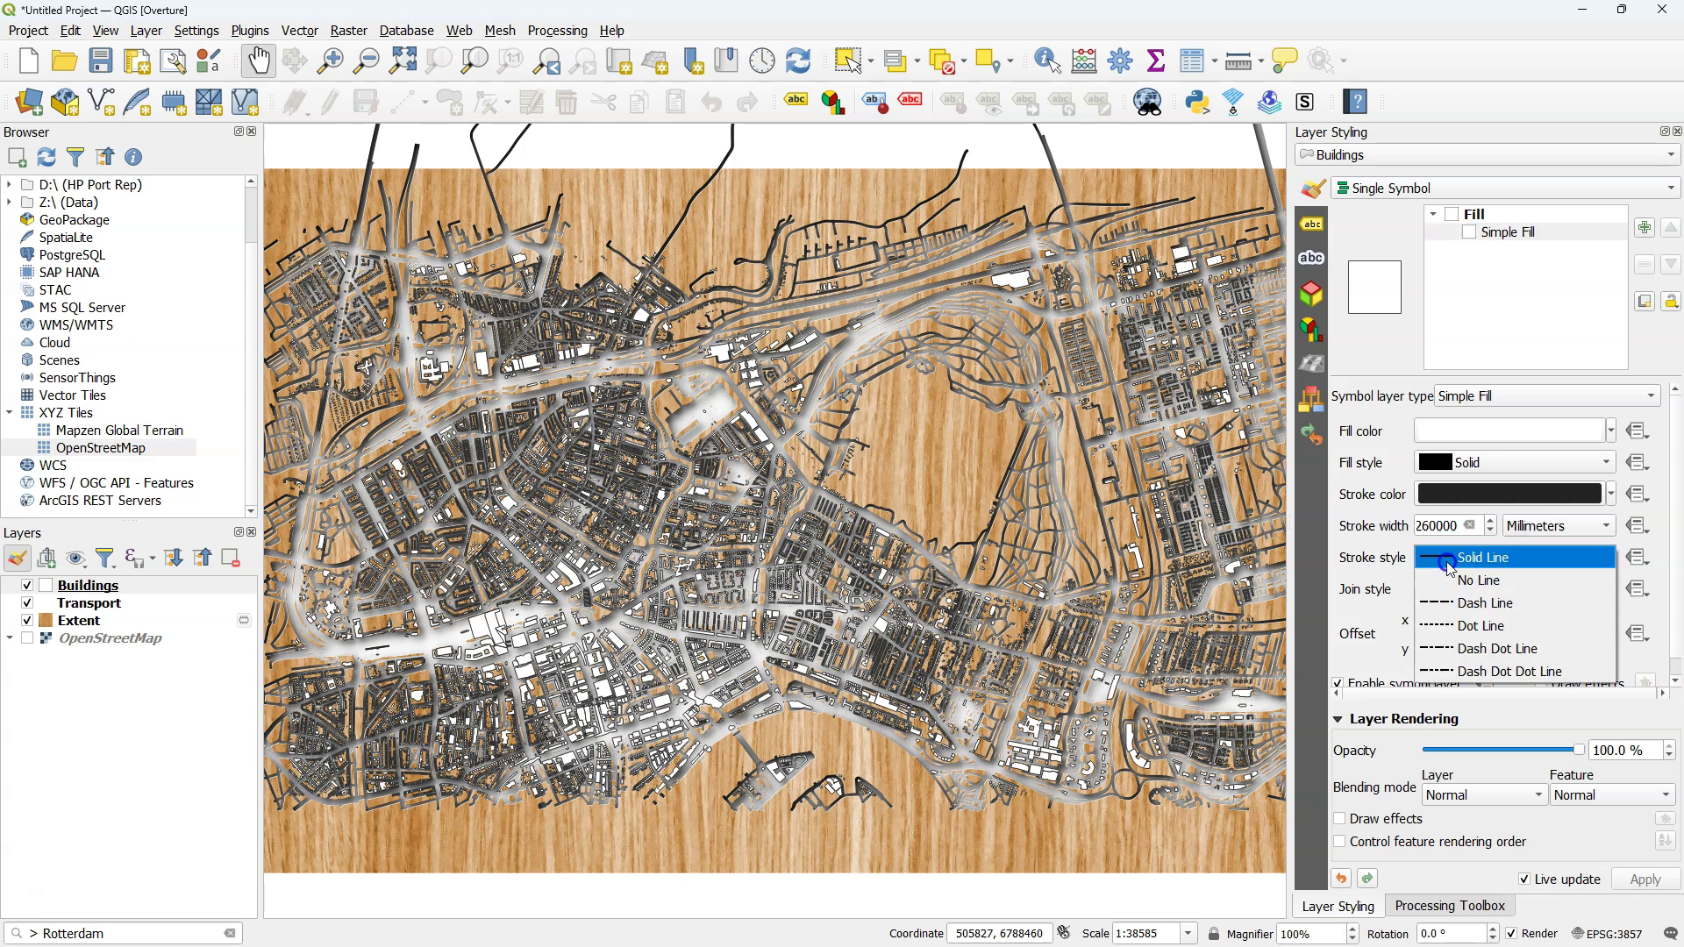
{"action": "left_click", "coordinate": [1478, 579]}
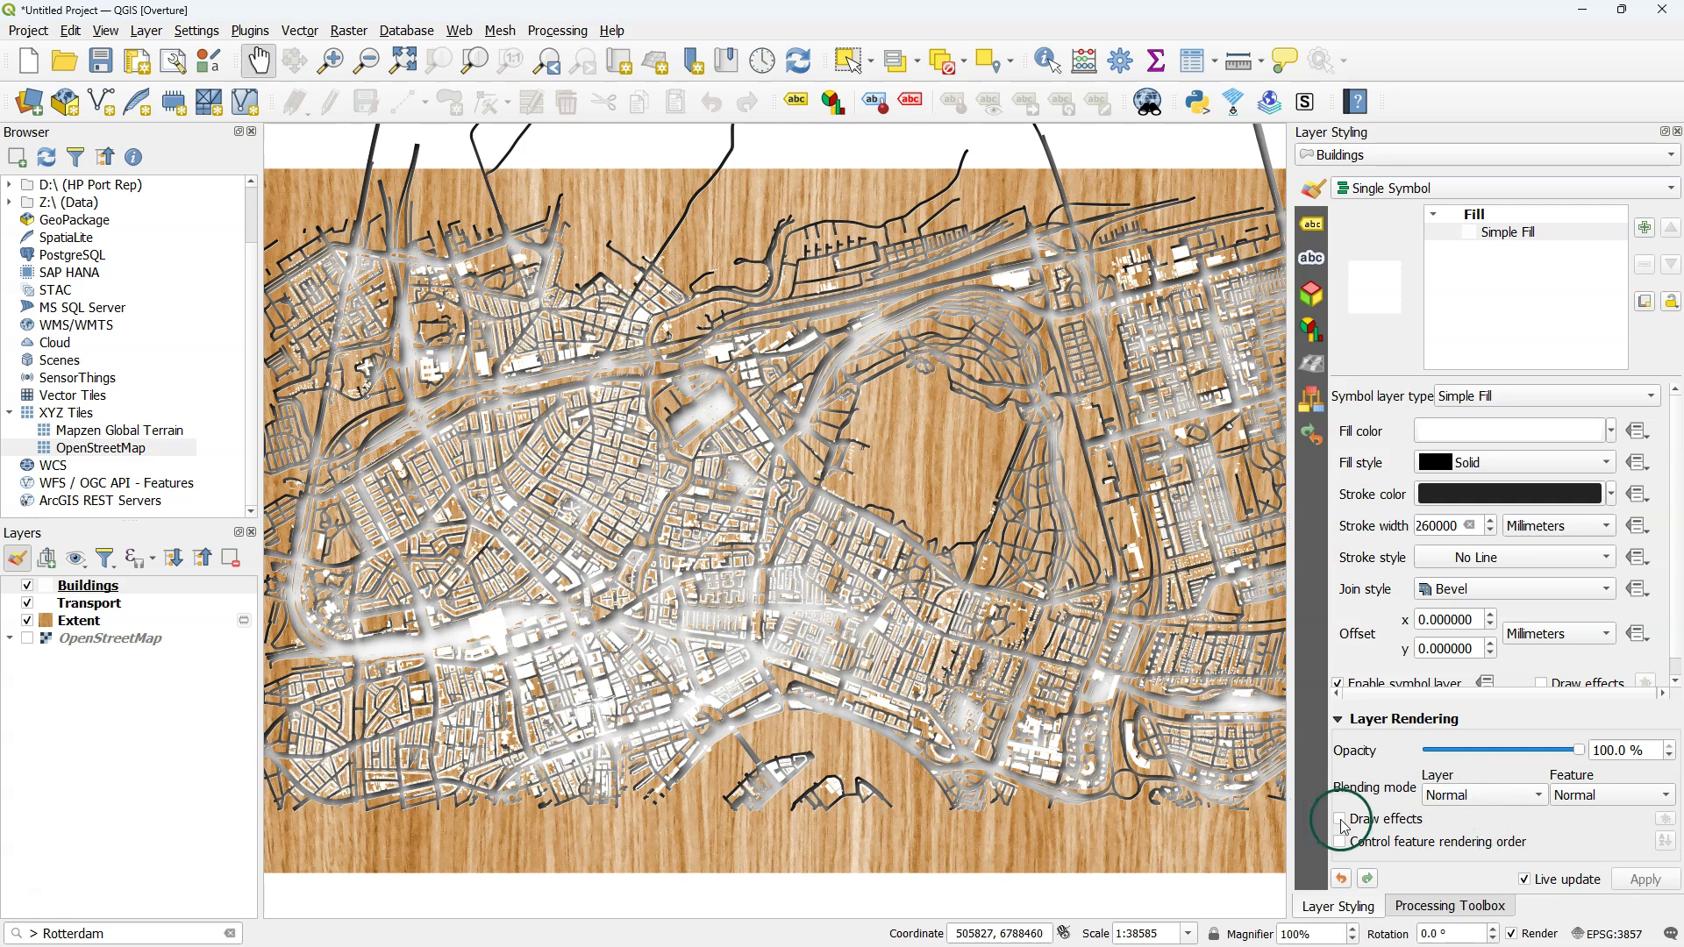
Enable draw effects on the buildings and add an Inner Shadow
{"action": "left_click", "coordinate": [1340, 820]}
{"action": "left_click", "coordinate": [1664, 818]}
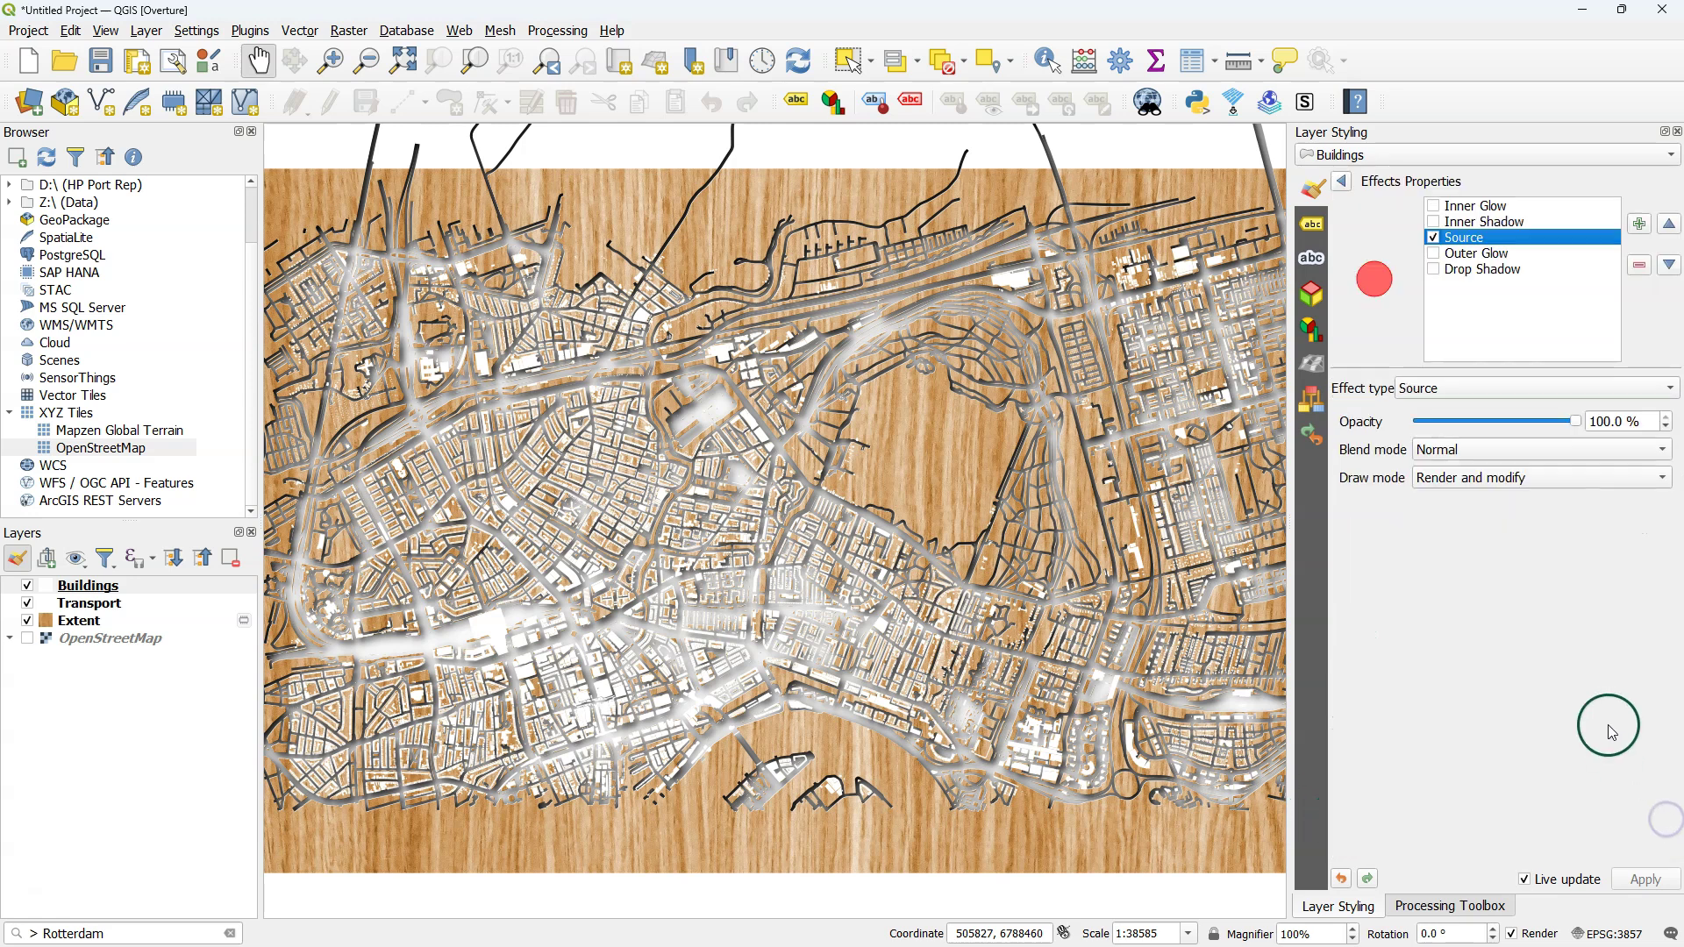
{"action": "left_click", "coordinate": [1432, 221]}
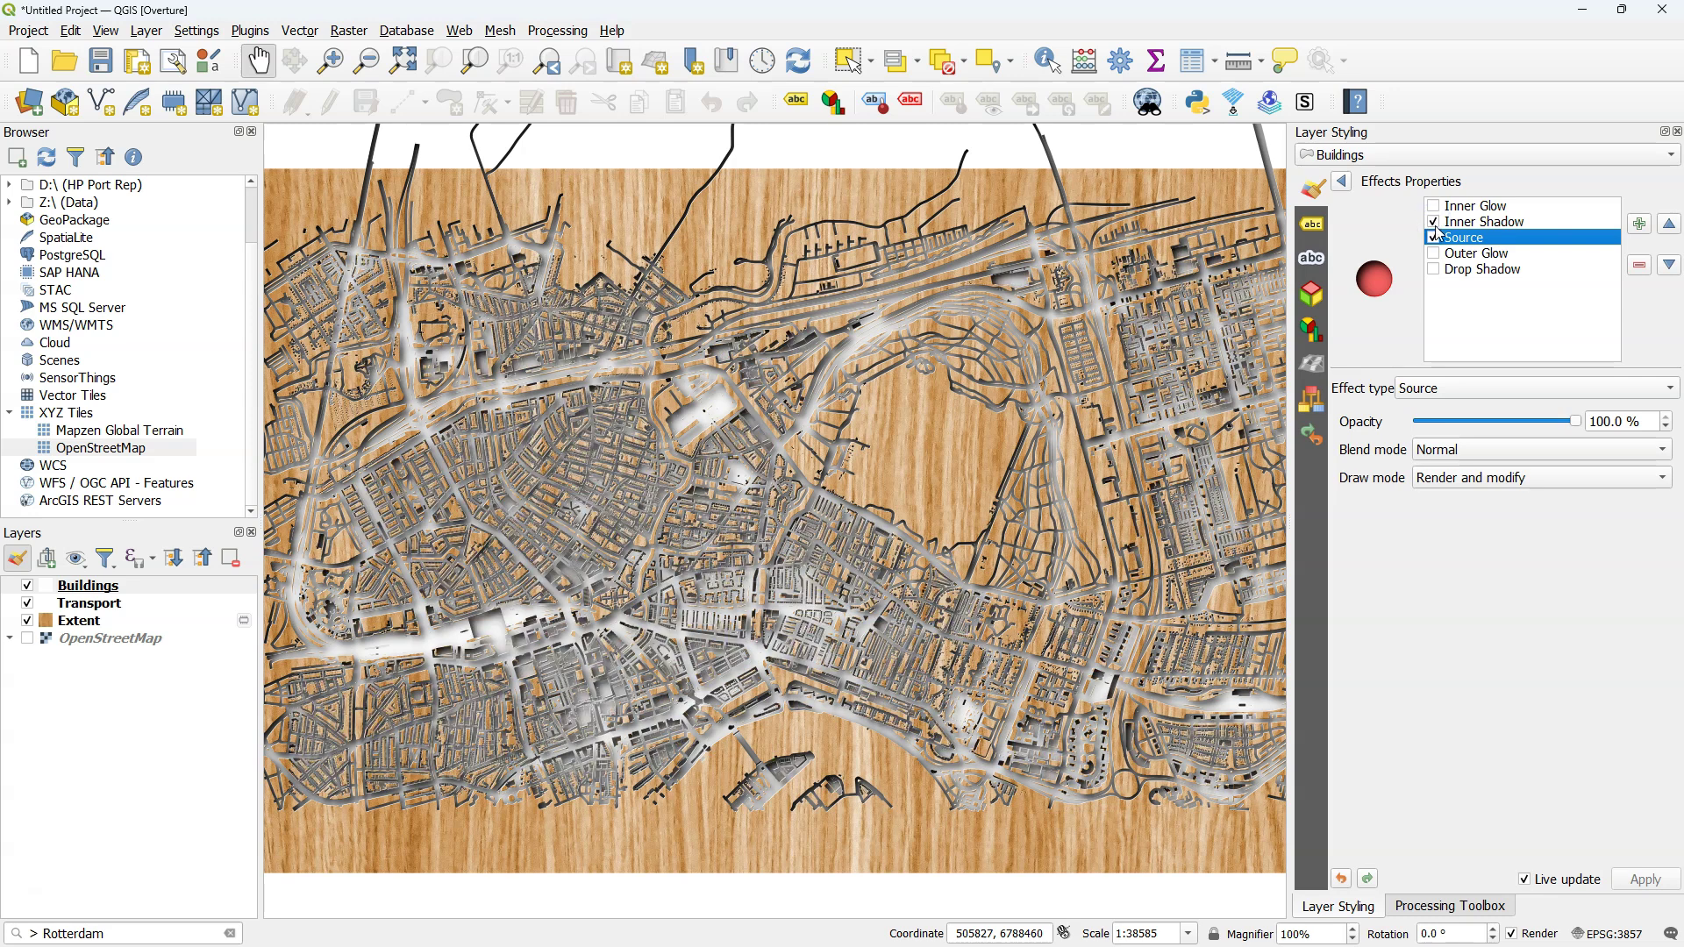
{"action": "left_click", "coordinate": [1555, 558]}
{"action": "scroll", "coordinate": [883, 607], "scroll_direction": "up", "scroll_amount": 1}
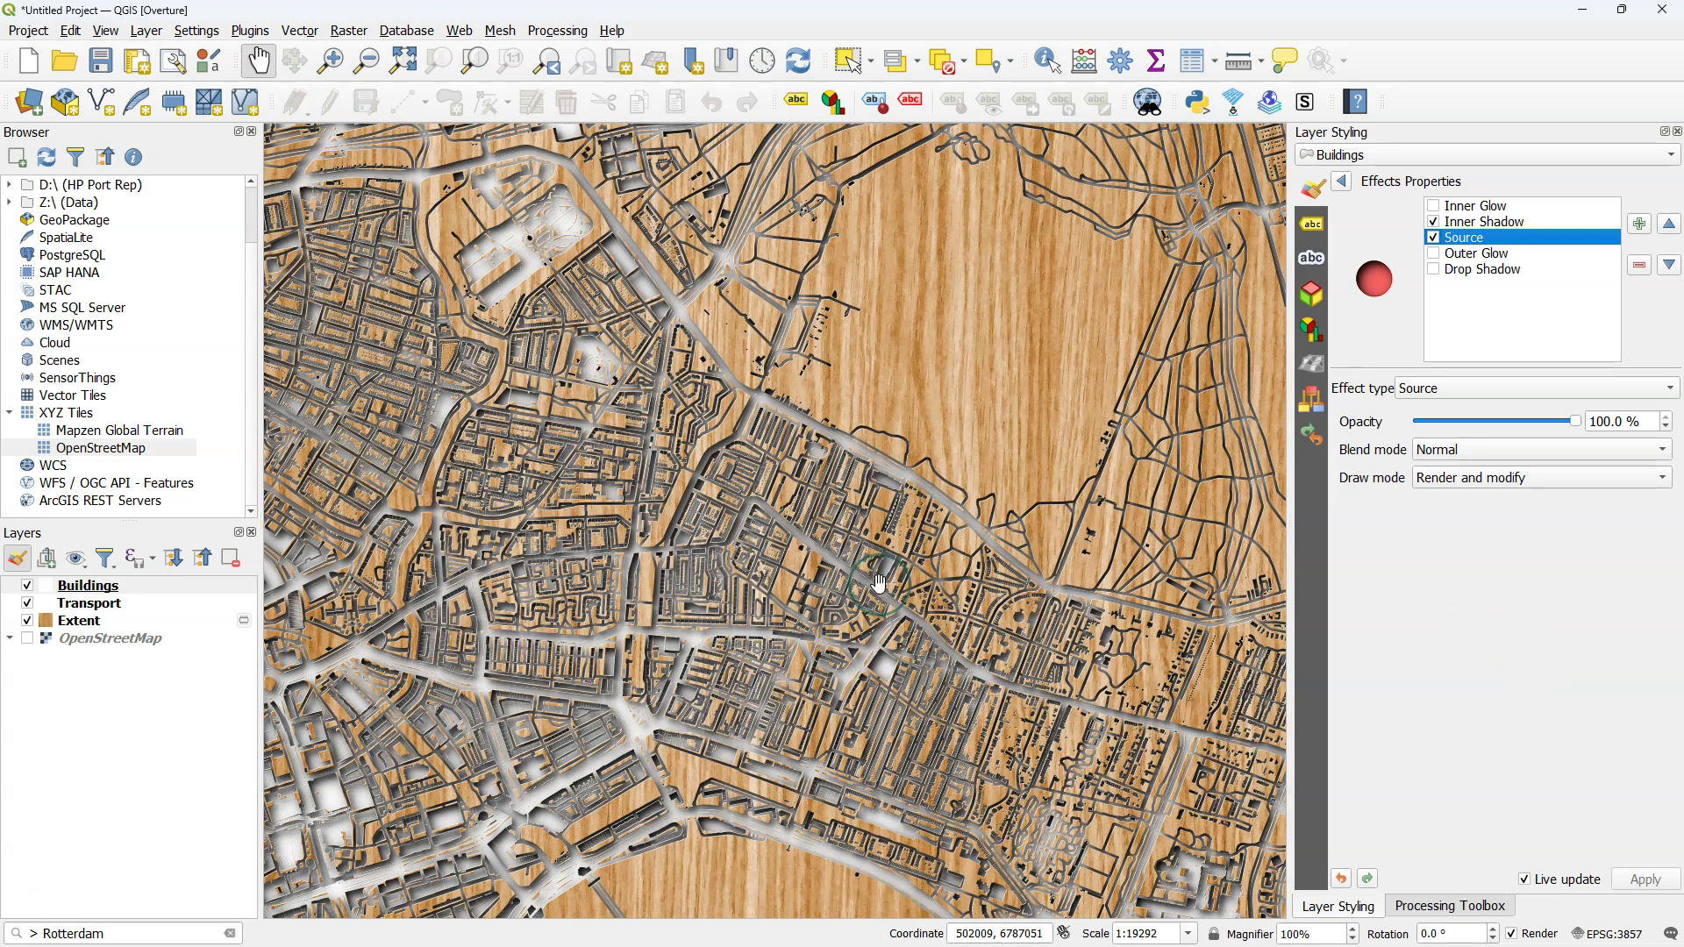